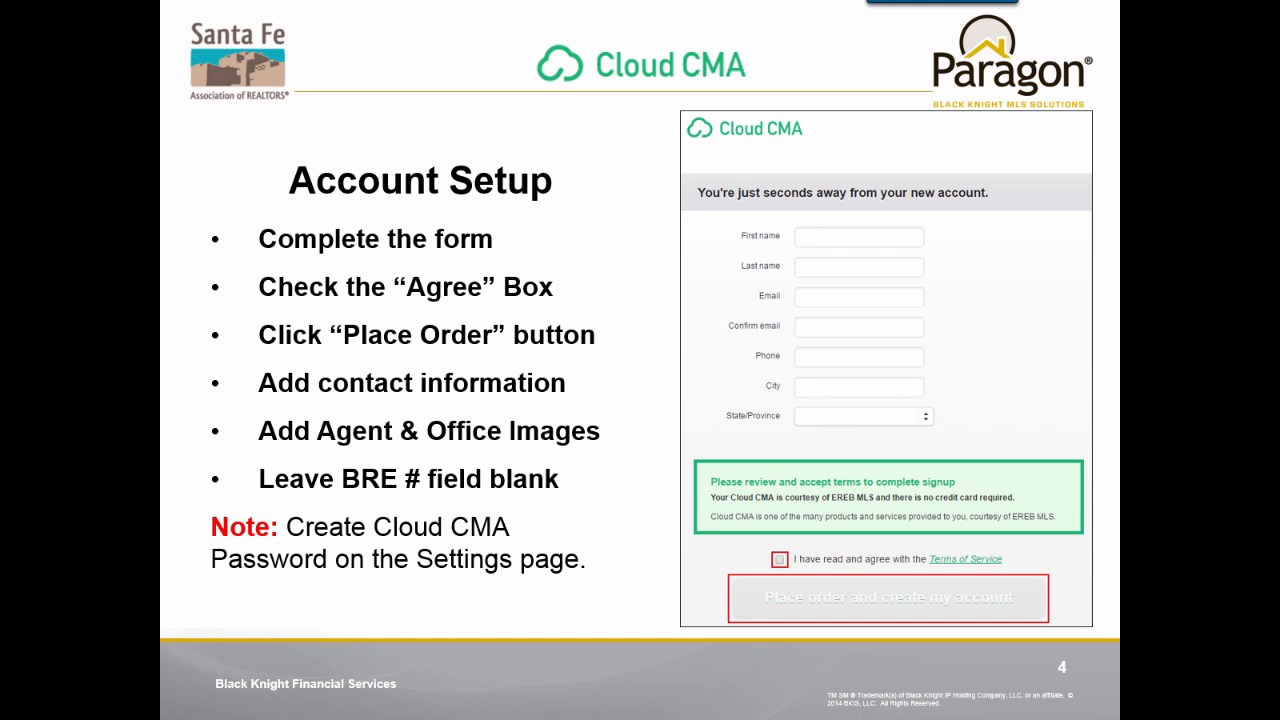
# Step: Advance from the Account Setup slide to slide 5, the Buyer's Tour introduction
pyautogui.press('Right')
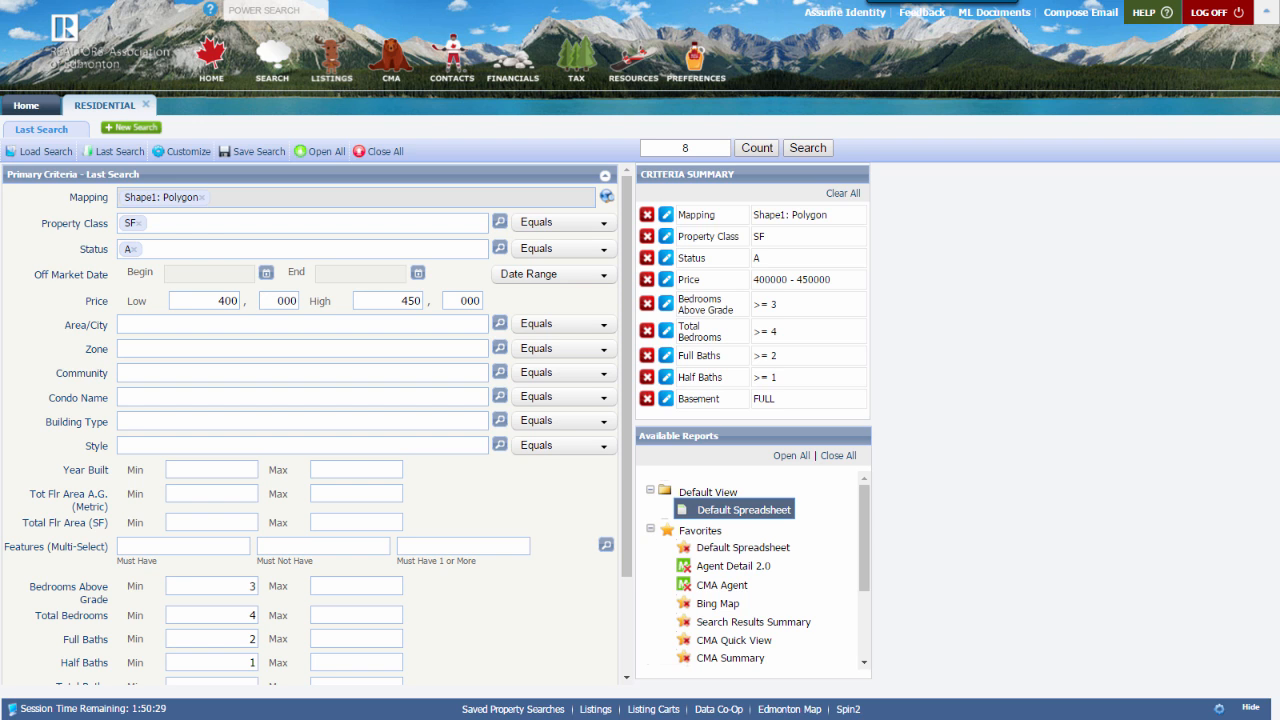
# Step: Run the property search and select all eight matching listings
pyautogui.click(806, 151)
pyautogui.click(806, 151)
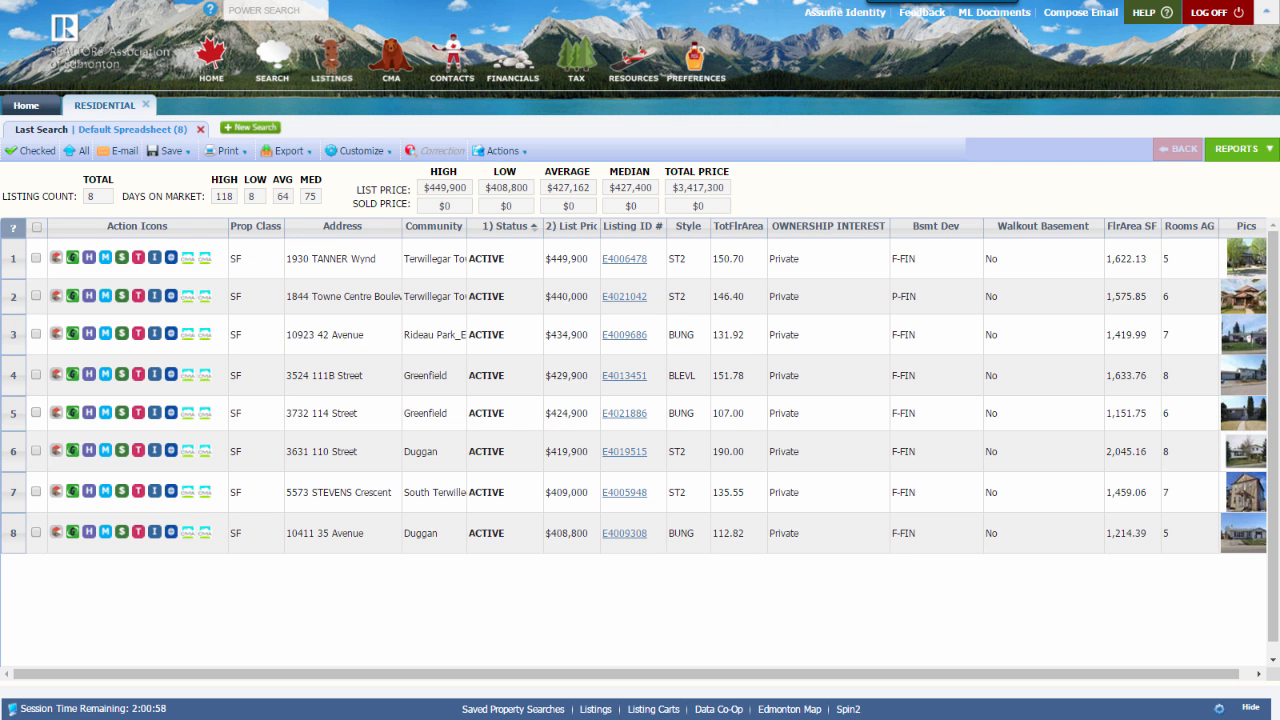
pyautogui.click(36, 229)
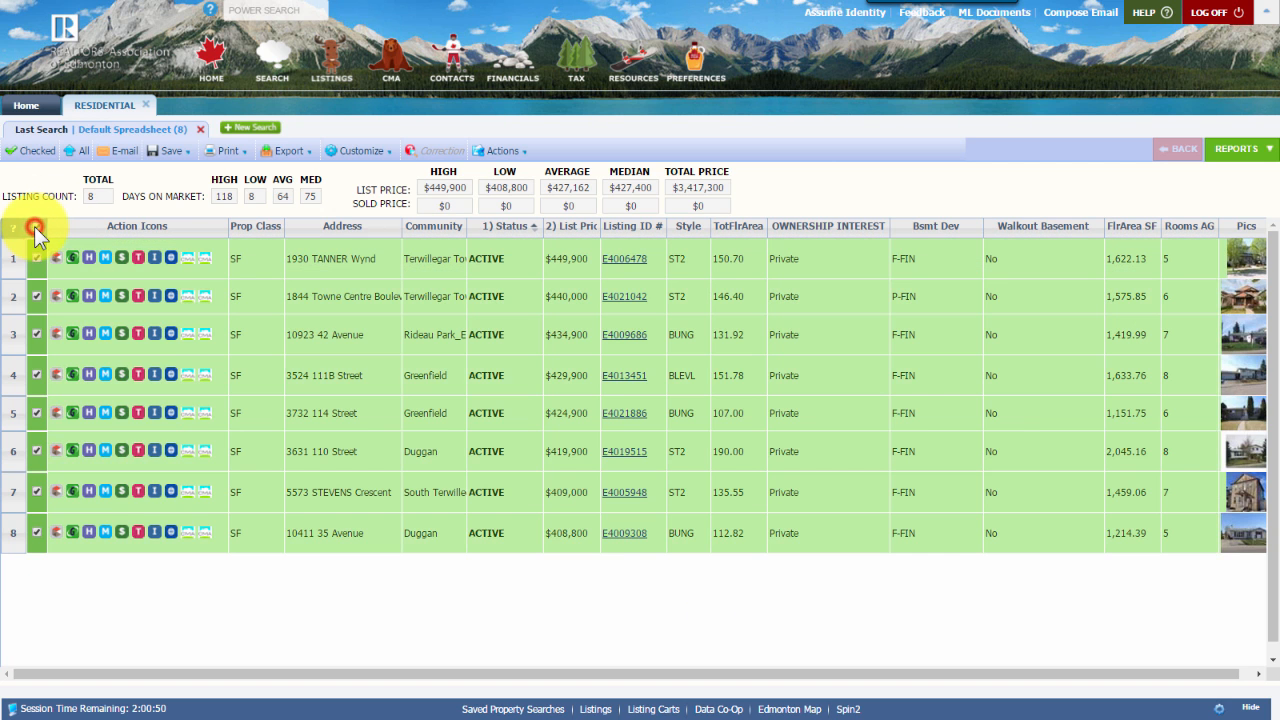
# Step: Open the Reports list, then the Actions menu for the selected listings
pyautogui.click(1244, 155)
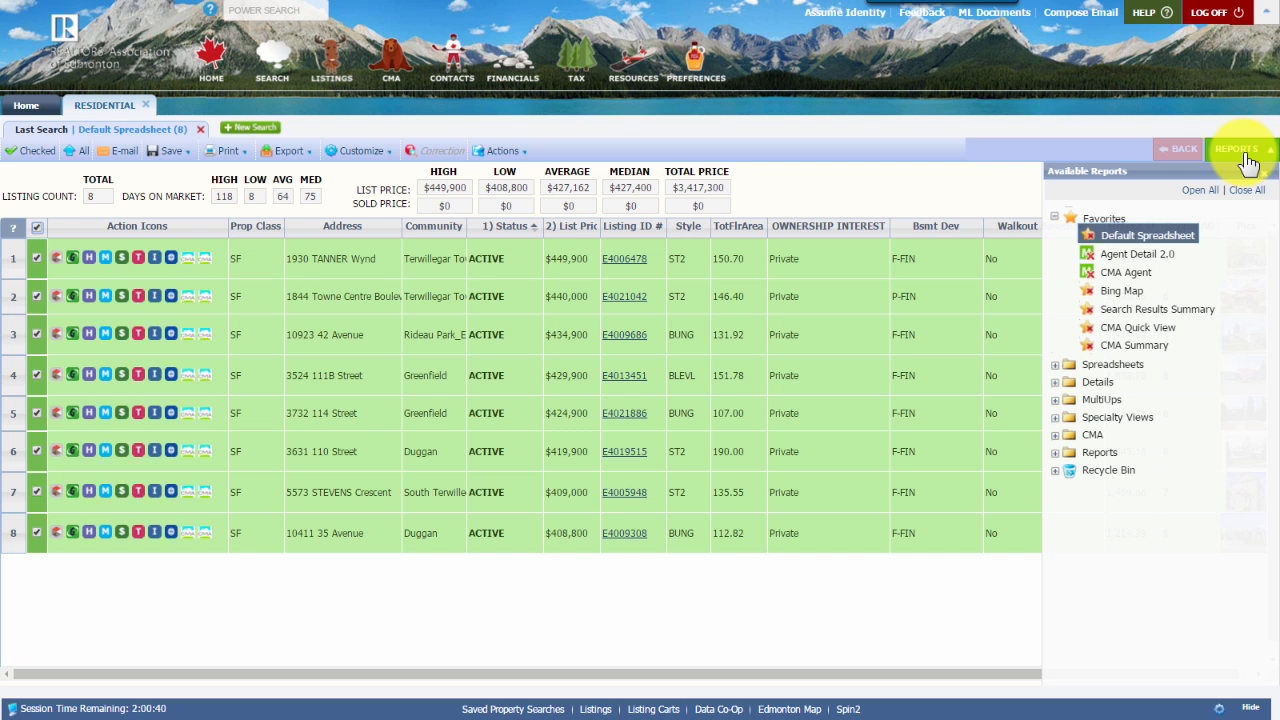
pyautogui.click(35, 335)
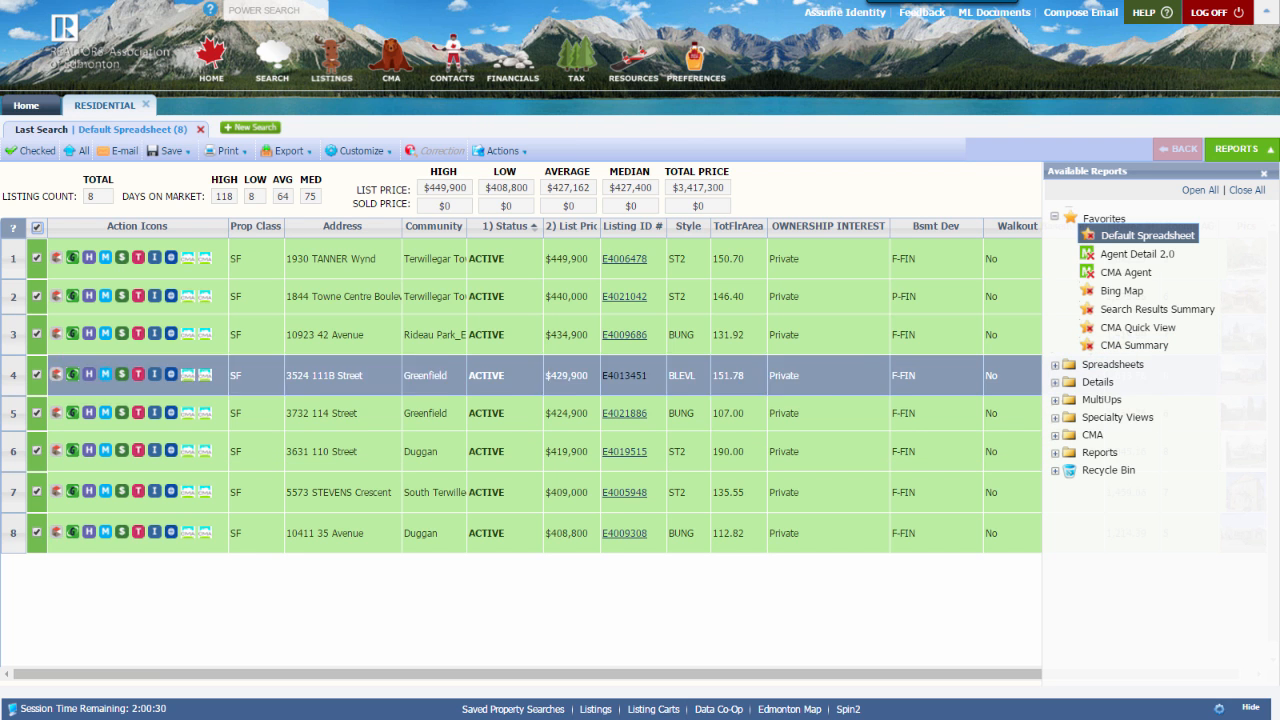
pyautogui.click(499, 151)
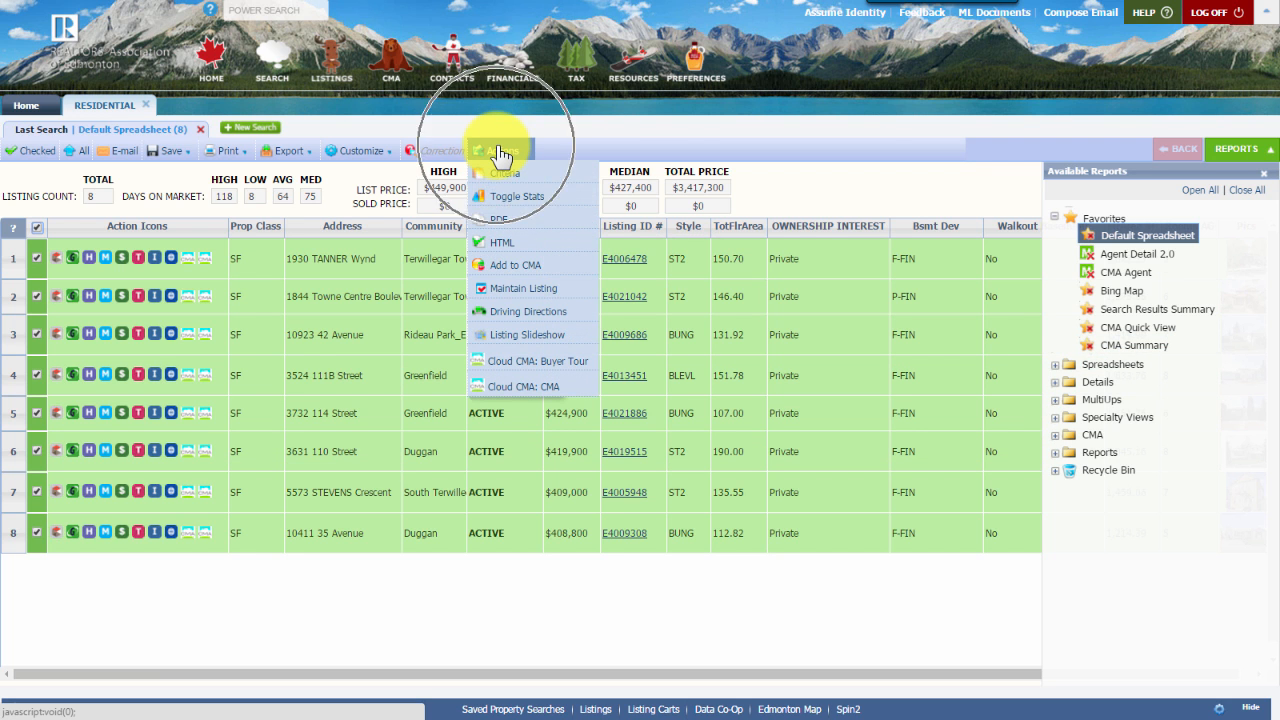
# Step: Start a Cloud CMA Buyer Tour with the clients' names and an urgent-search private note, then fetch listings
pyautogui.click(531, 372)
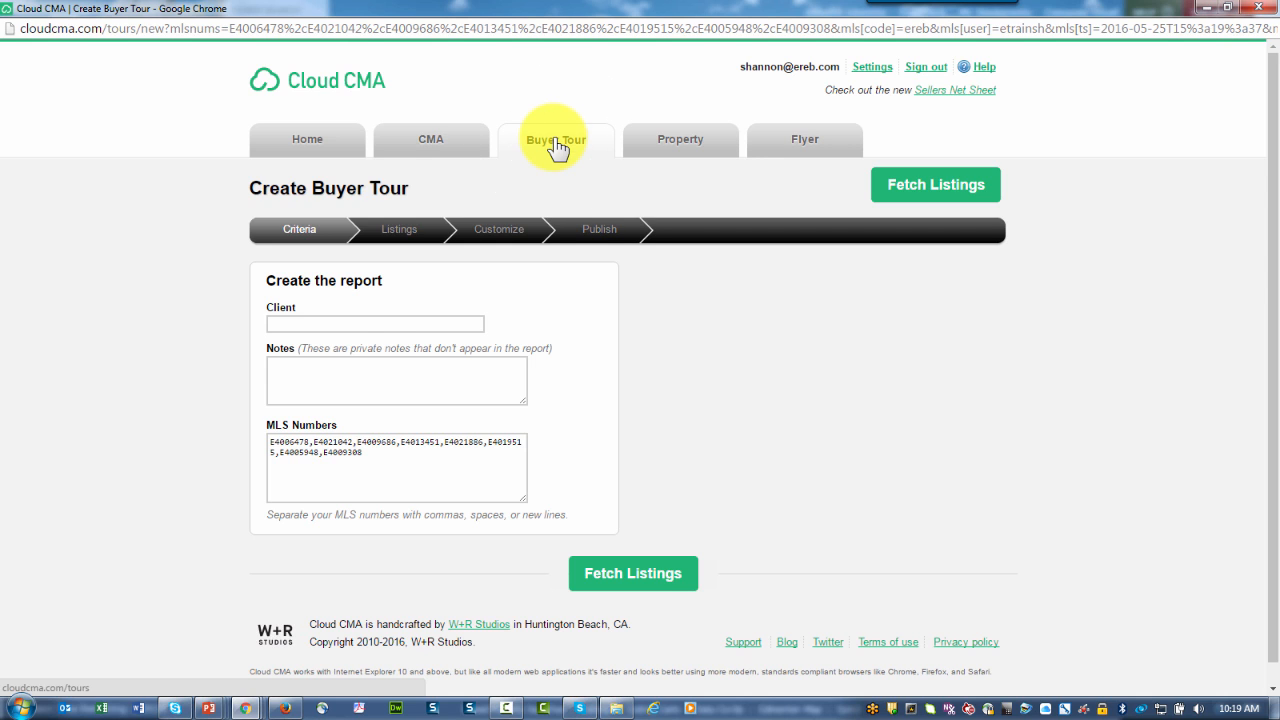
pyautogui.click(320, 321)
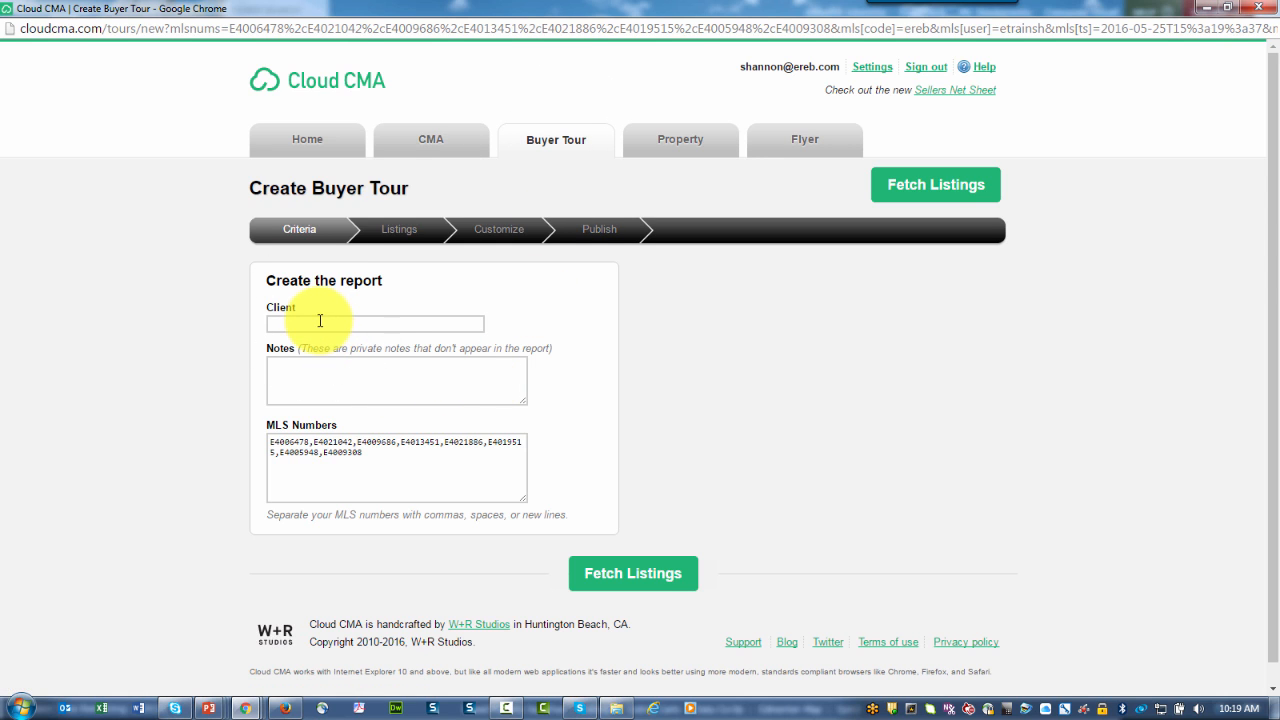
pyautogui.click(332, 383)
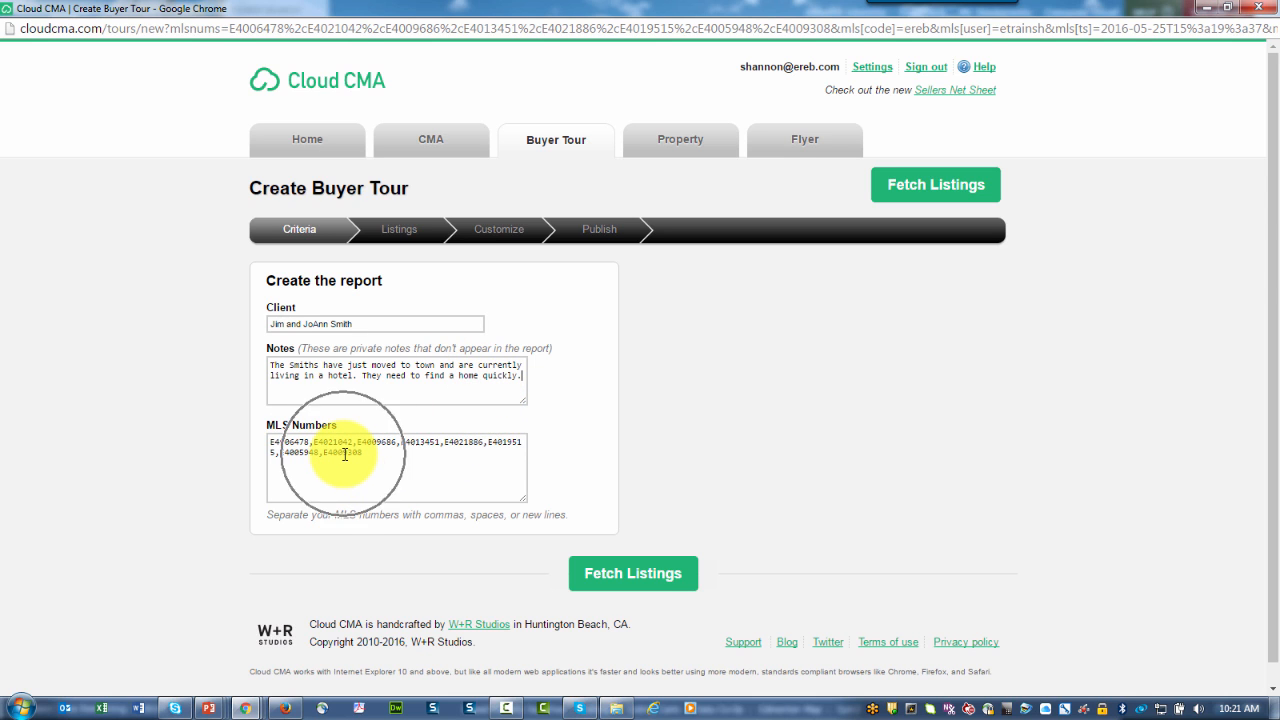
pyautogui.click(610, 580)
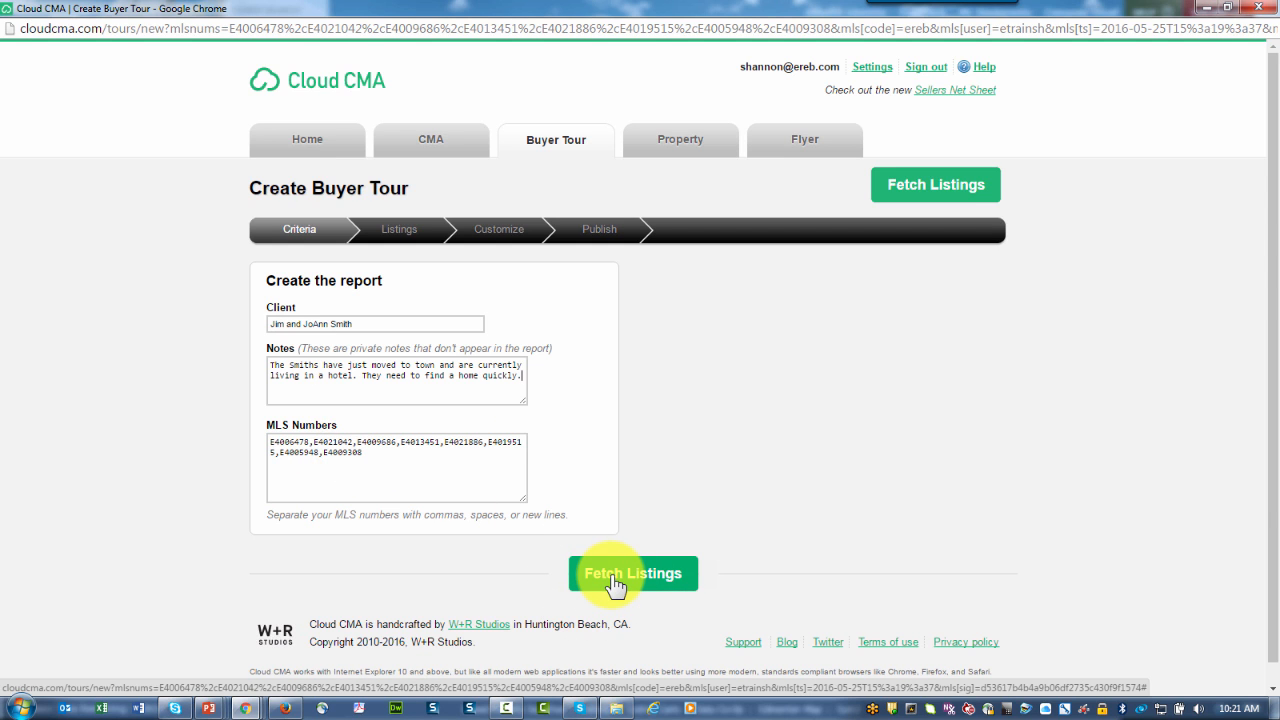
# Step: Fetch the eight MLS listings into the buyer tour and scroll through them
pyautogui.click(613, 579)
pyautogui.click(940, 192)
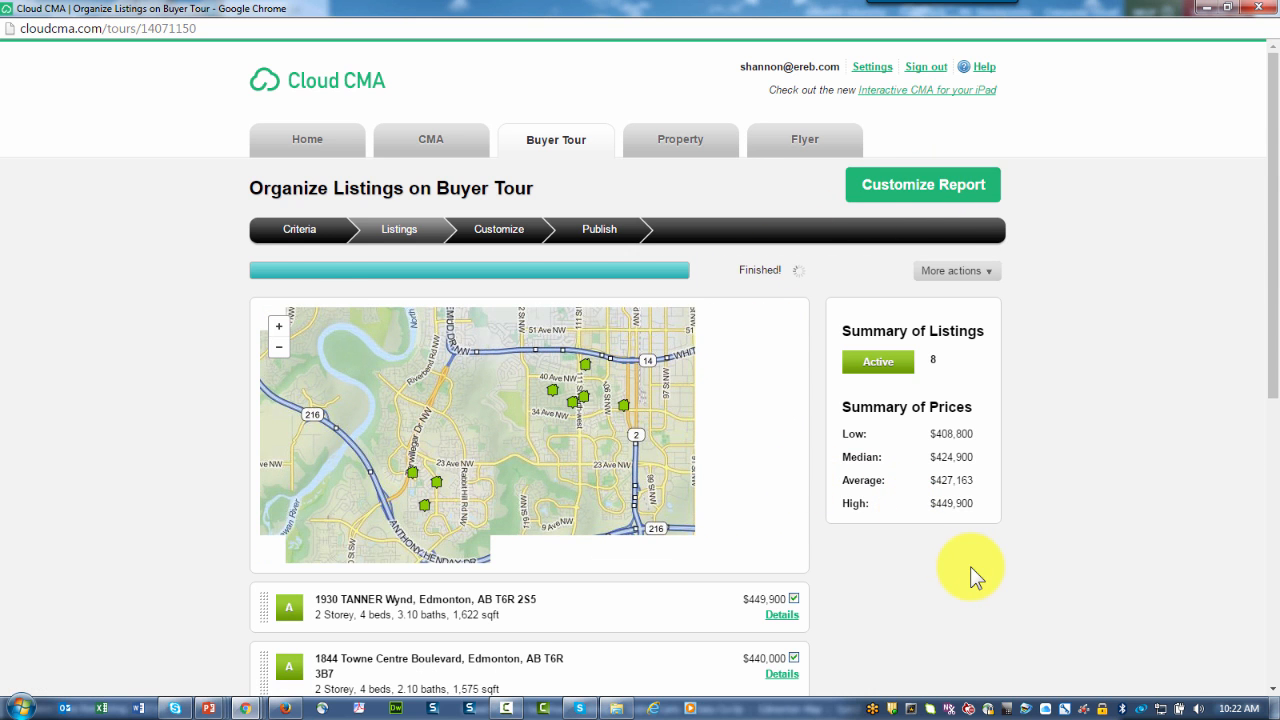
pyautogui.scroll(-1, 970, 566)
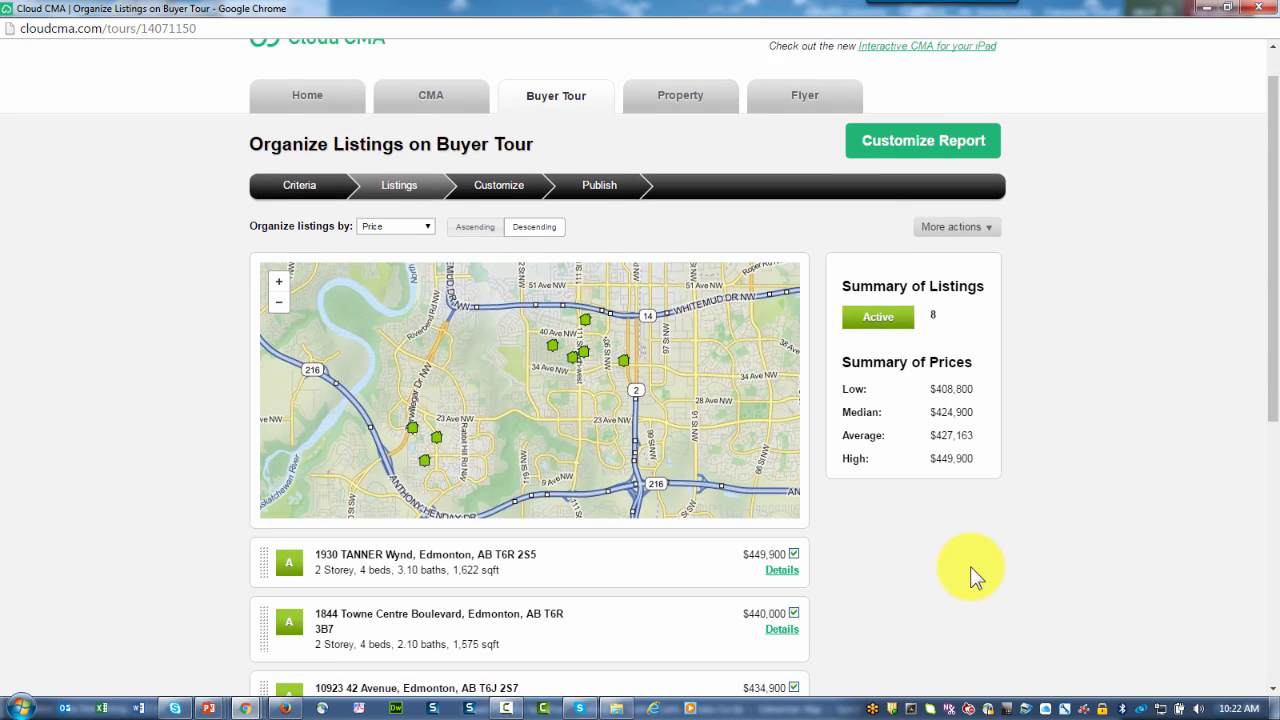
pyautogui.click(886, 305)
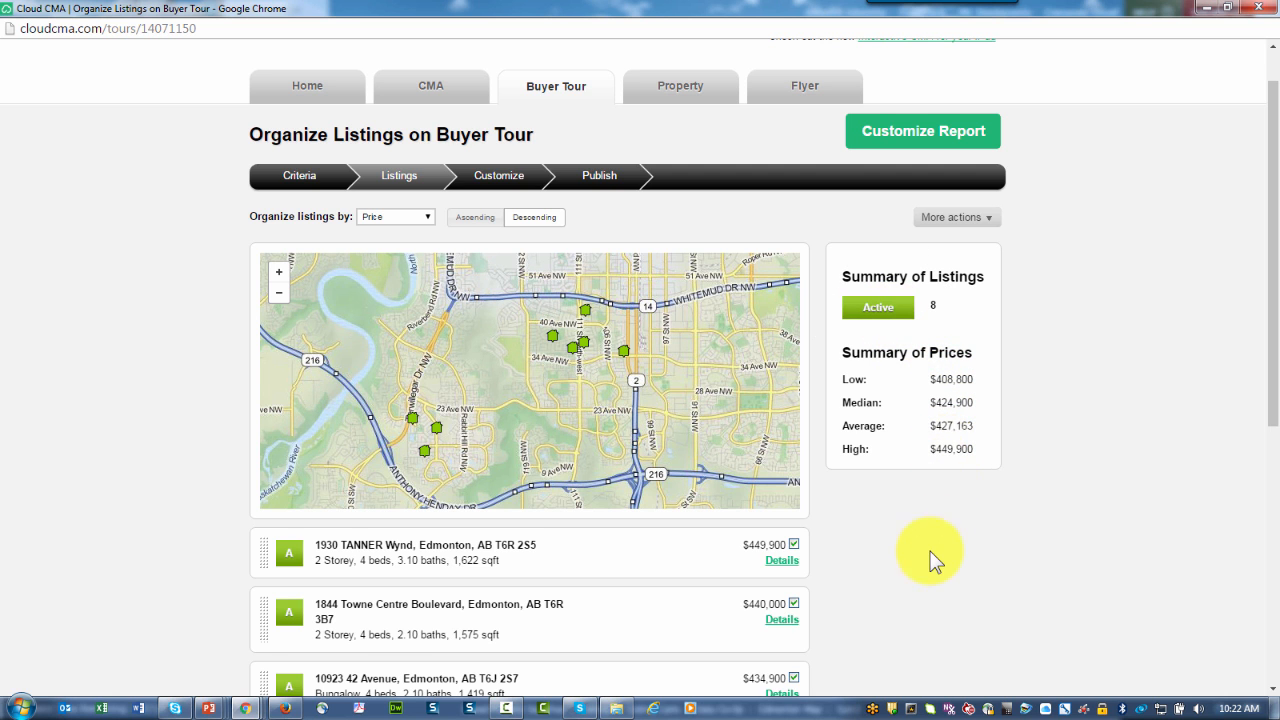
pyautogui.scroll(-3, 925, 558)
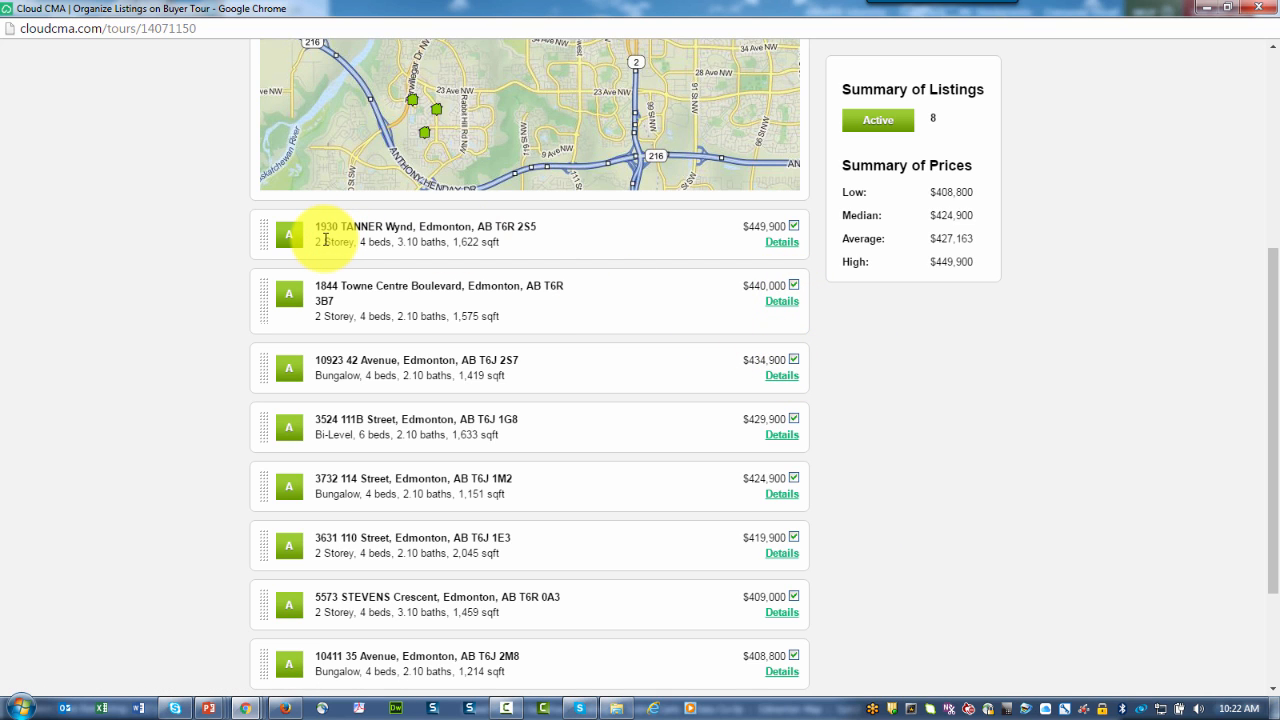
pyautogui.click(794, 362)
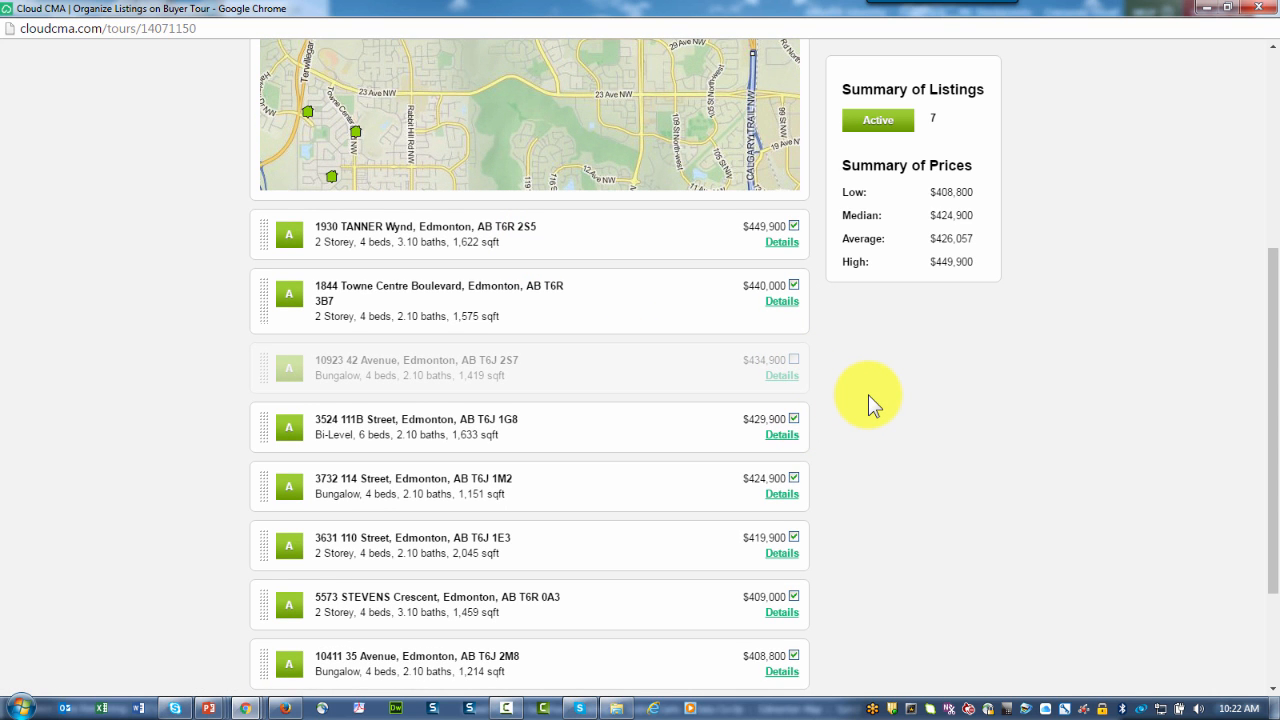
pyautogui.click(794, 362)
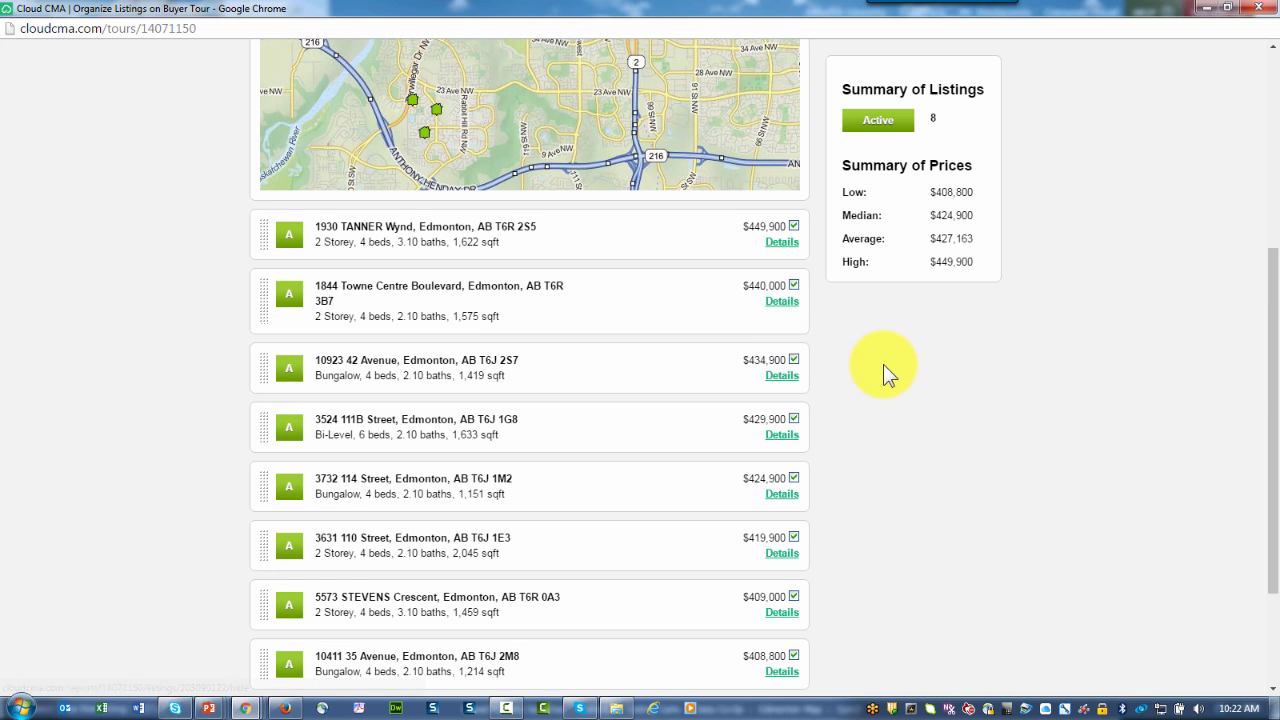
pyautogui.click(783, 243)
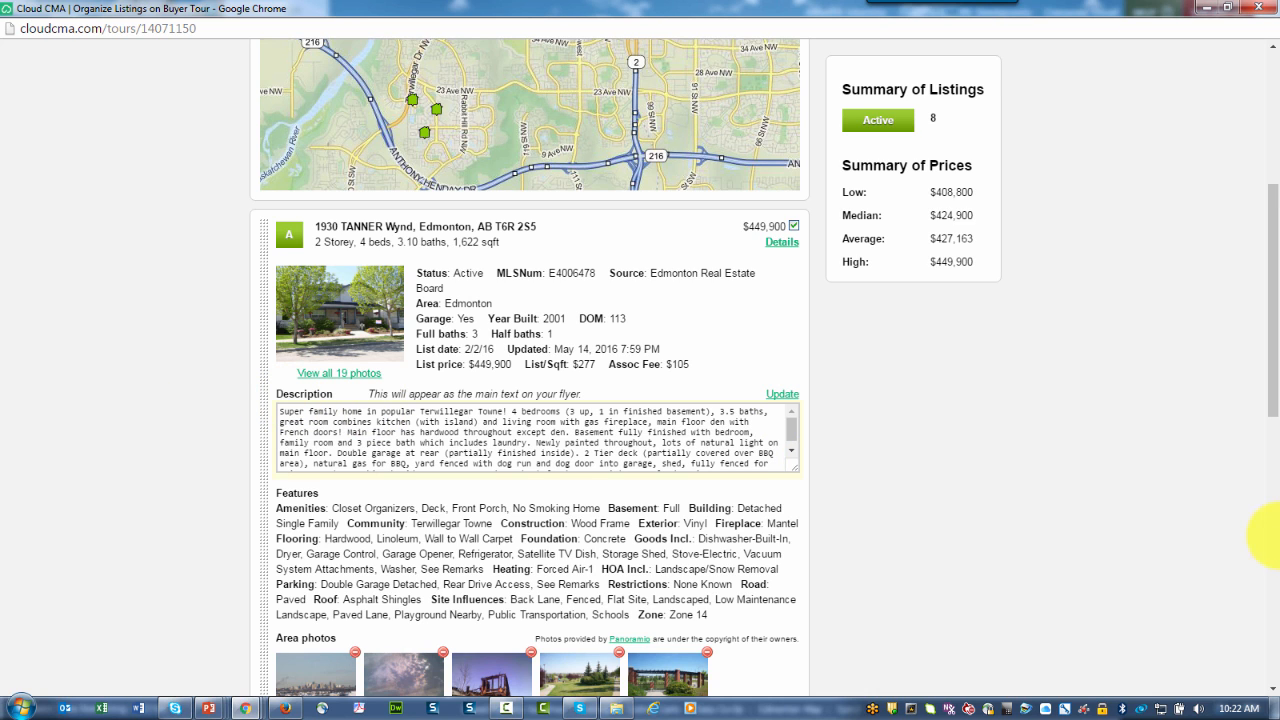
# Step: Type 'asld alsdf' into the Tanner Wynd listing's description text
pyautogui.scroll(-1, 794, 443)
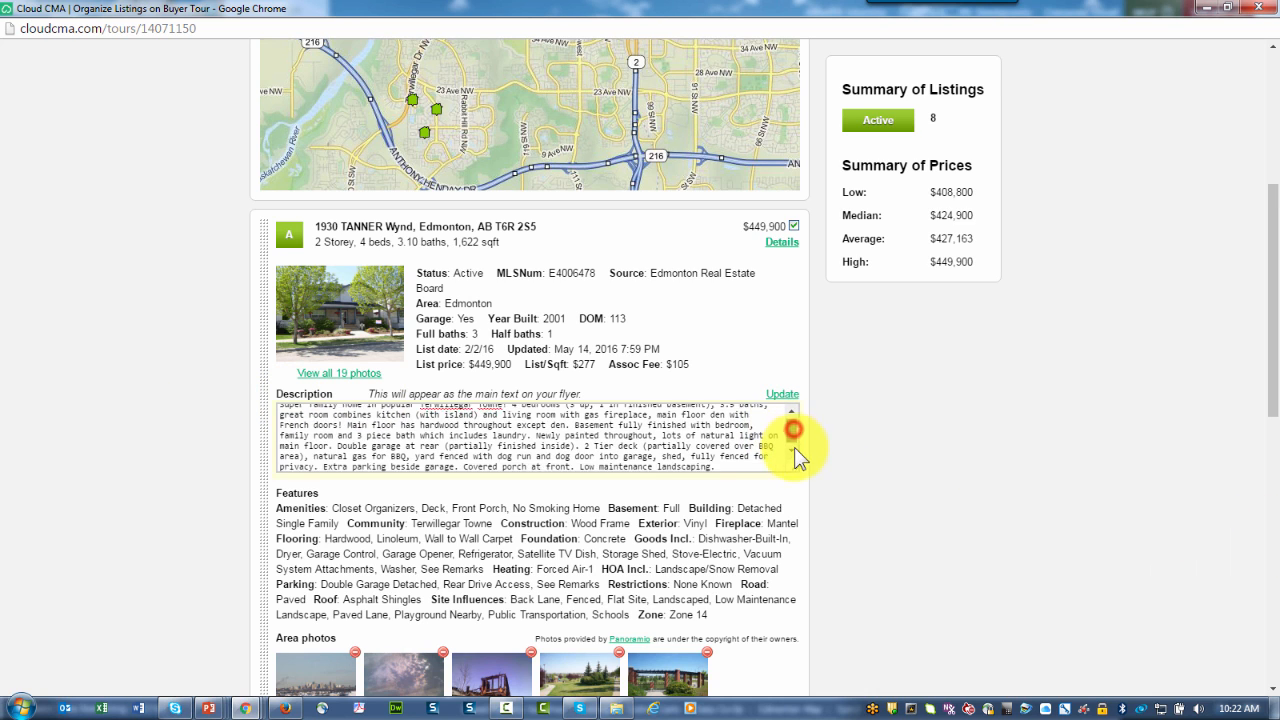
pyautogui.click(741, 463)
pyautogui.write('asld alsdfj')
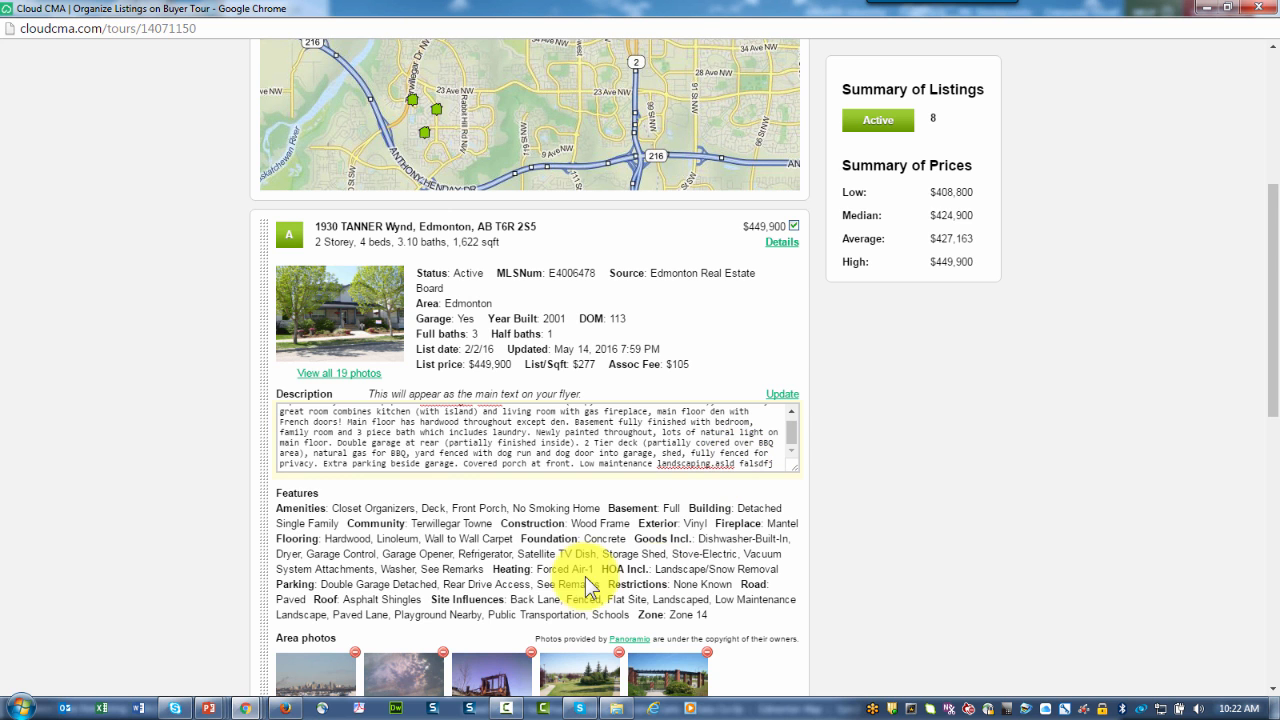
# Step: Delete the second cloudy-sky photo from the listing's Area photos
pyautogui.scroll(-3, 586, 580)
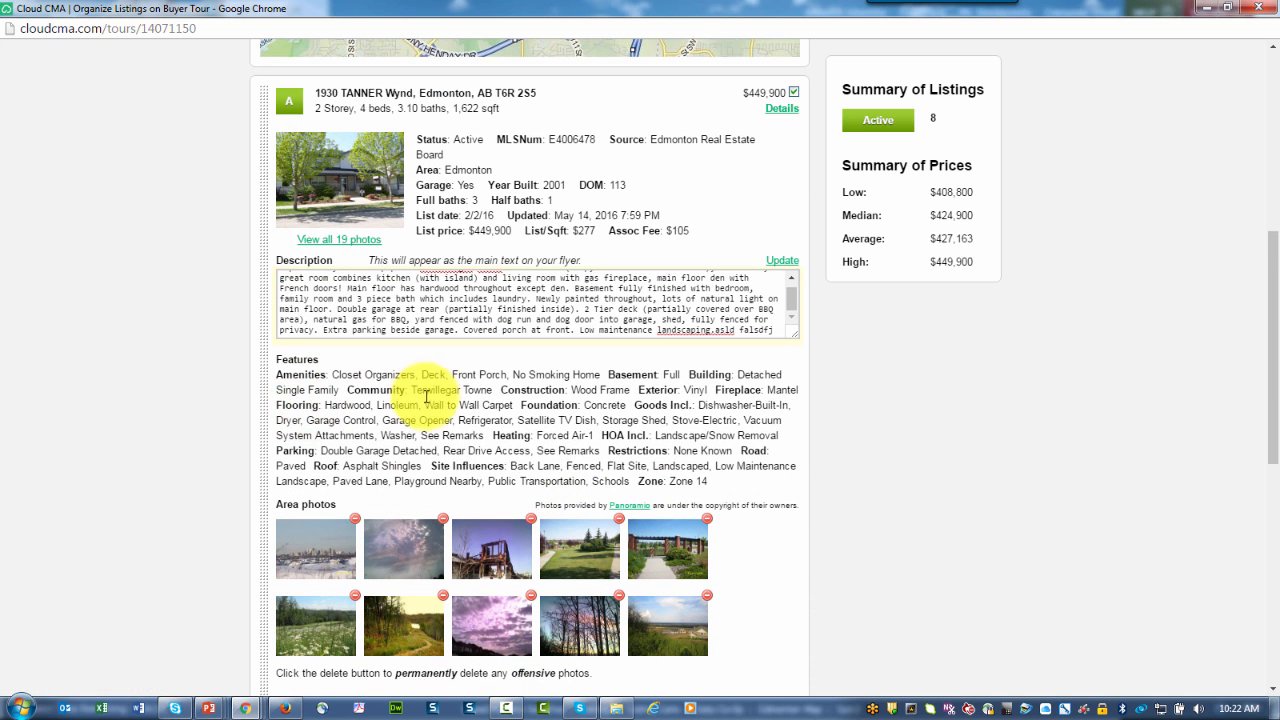
pyautogui.scroll(-5, 427, 411)
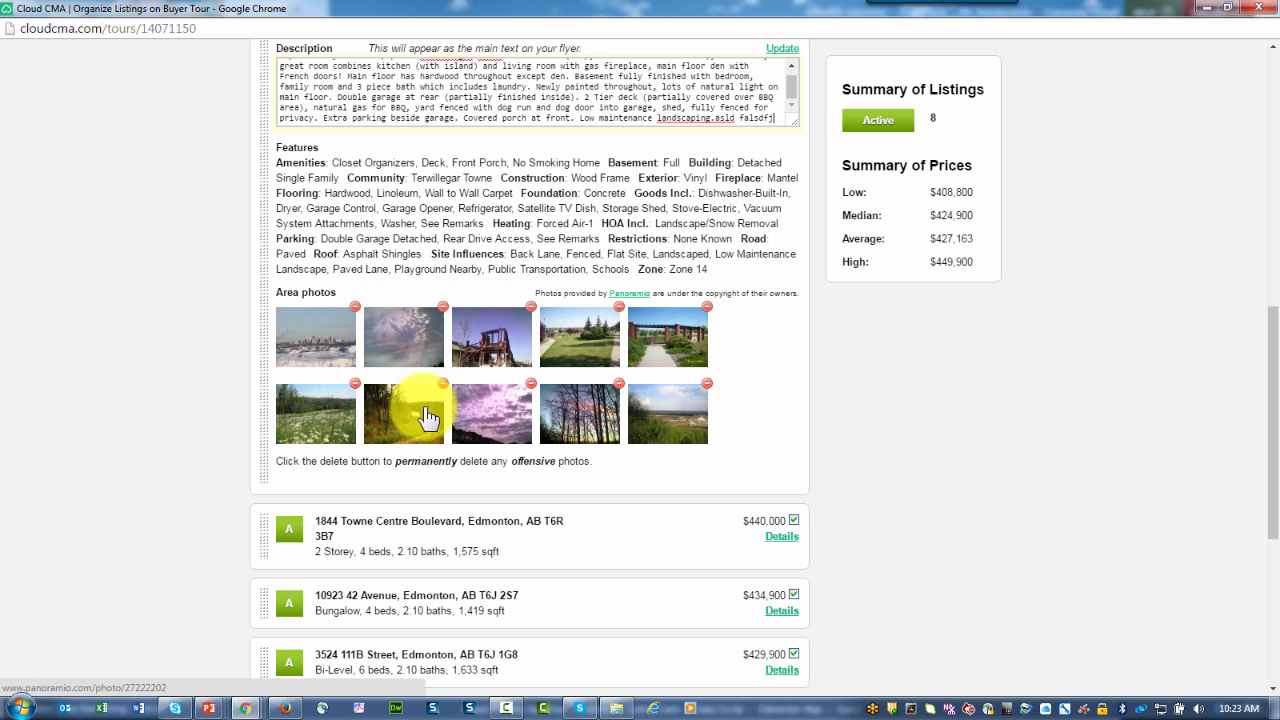
pyautogui.click(444, 308)
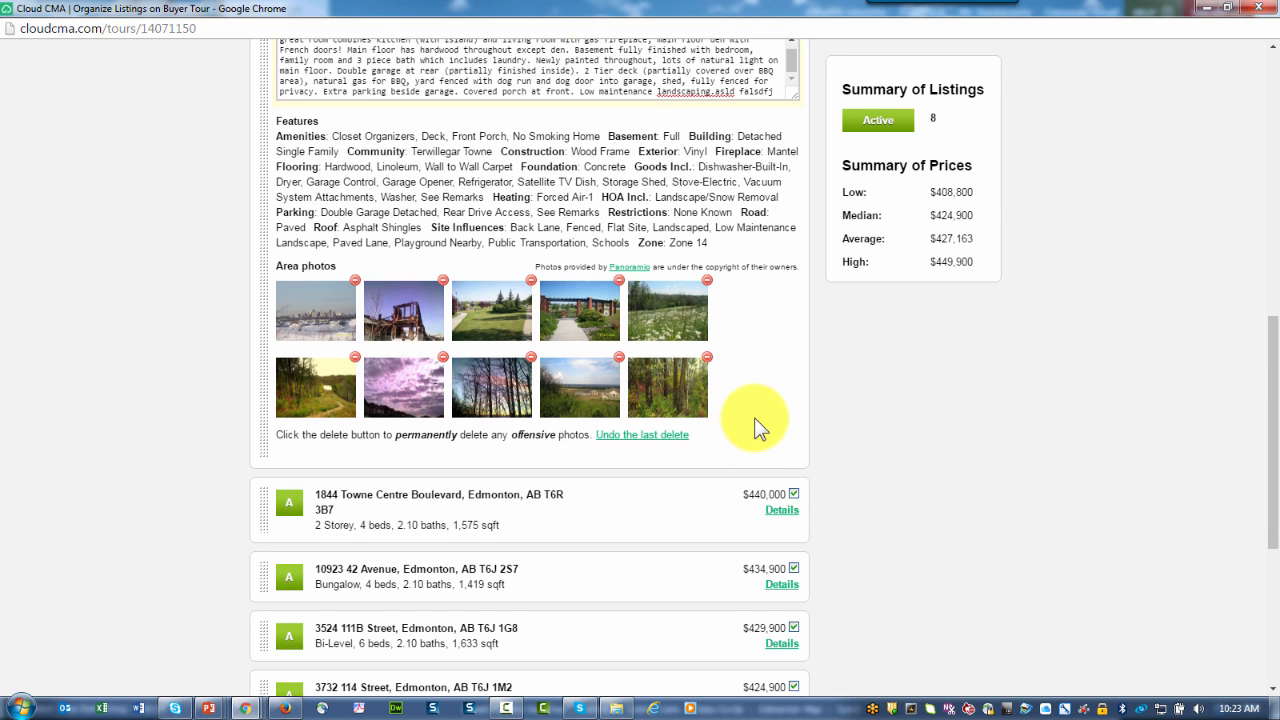
pyautogui.scroll(3, 757, 423)
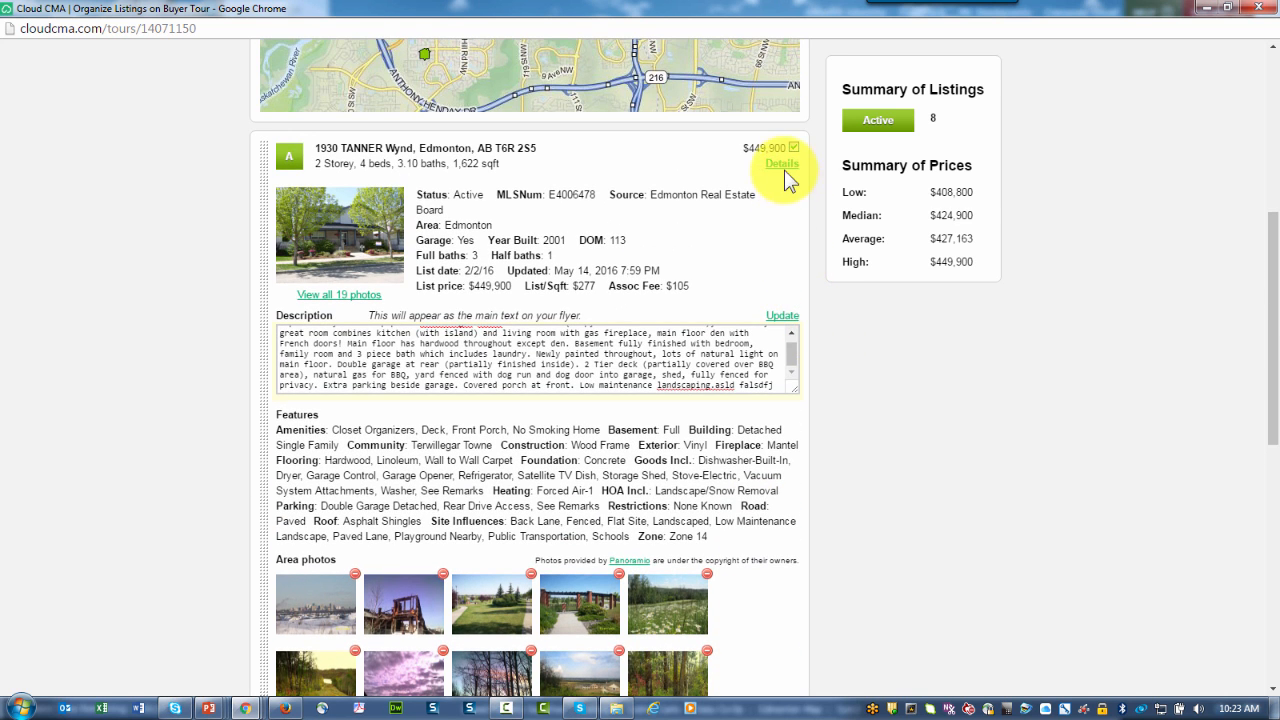
pyautogui.click(784, 165)
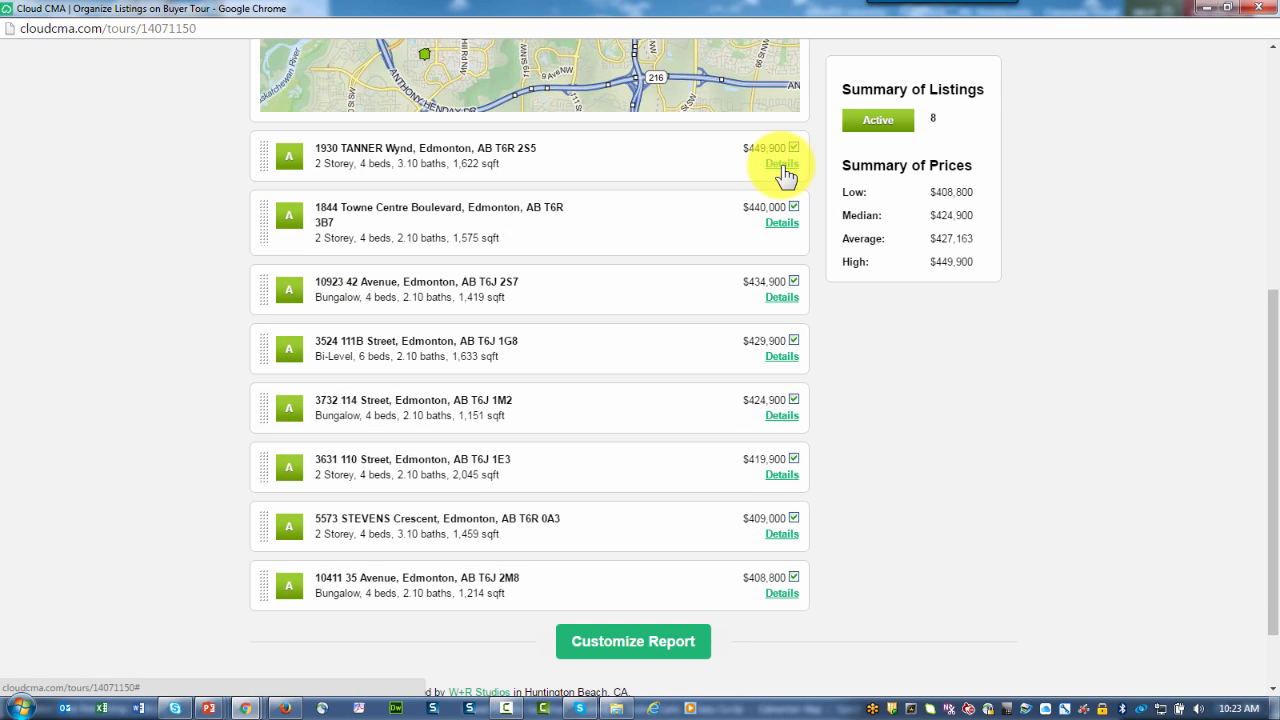
pyautogui.scroll(-2, 823, 361)
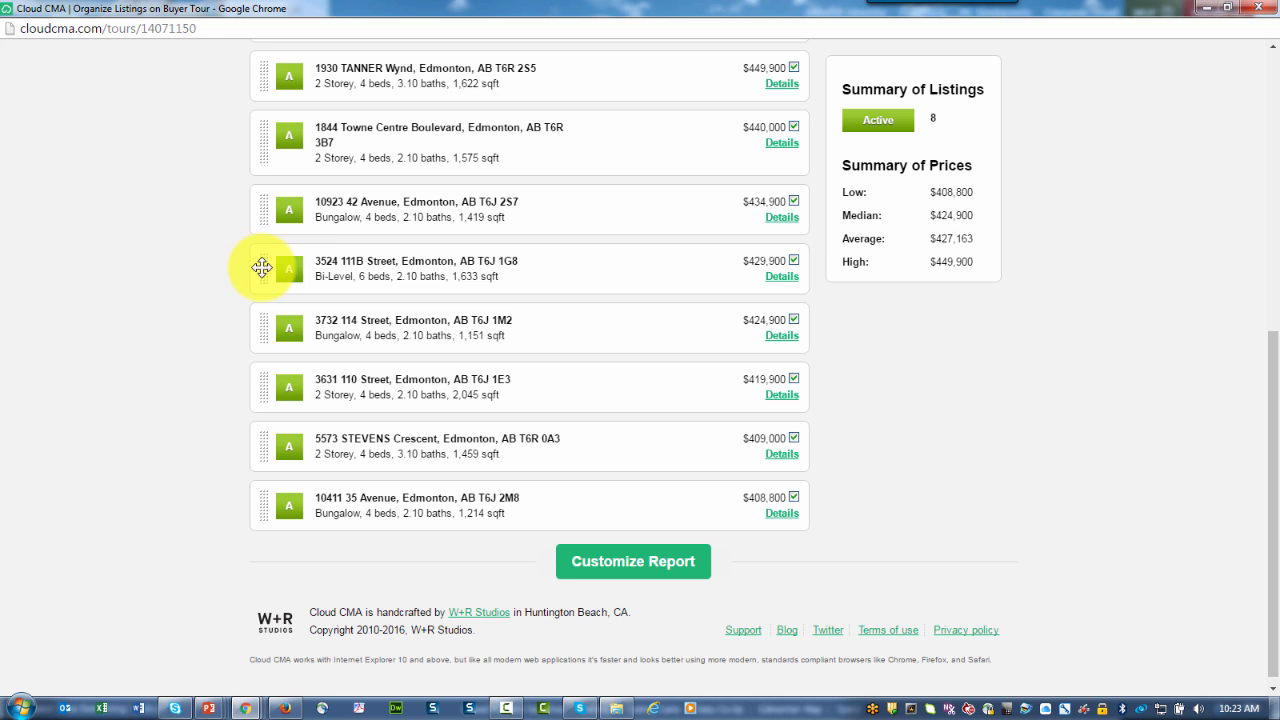
pyautogui.moveTo(262, 267); pyautogui.dragTo(259, 169)
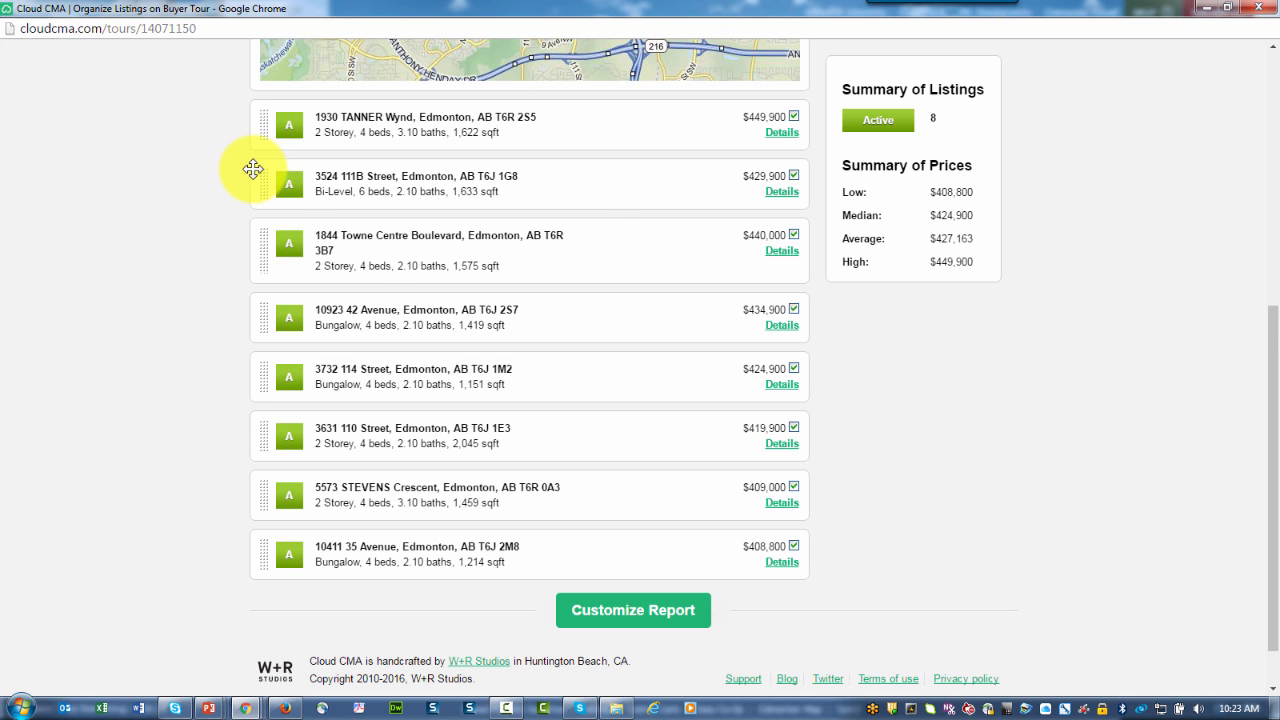
pyautogui.scroll(1, 597, 205)
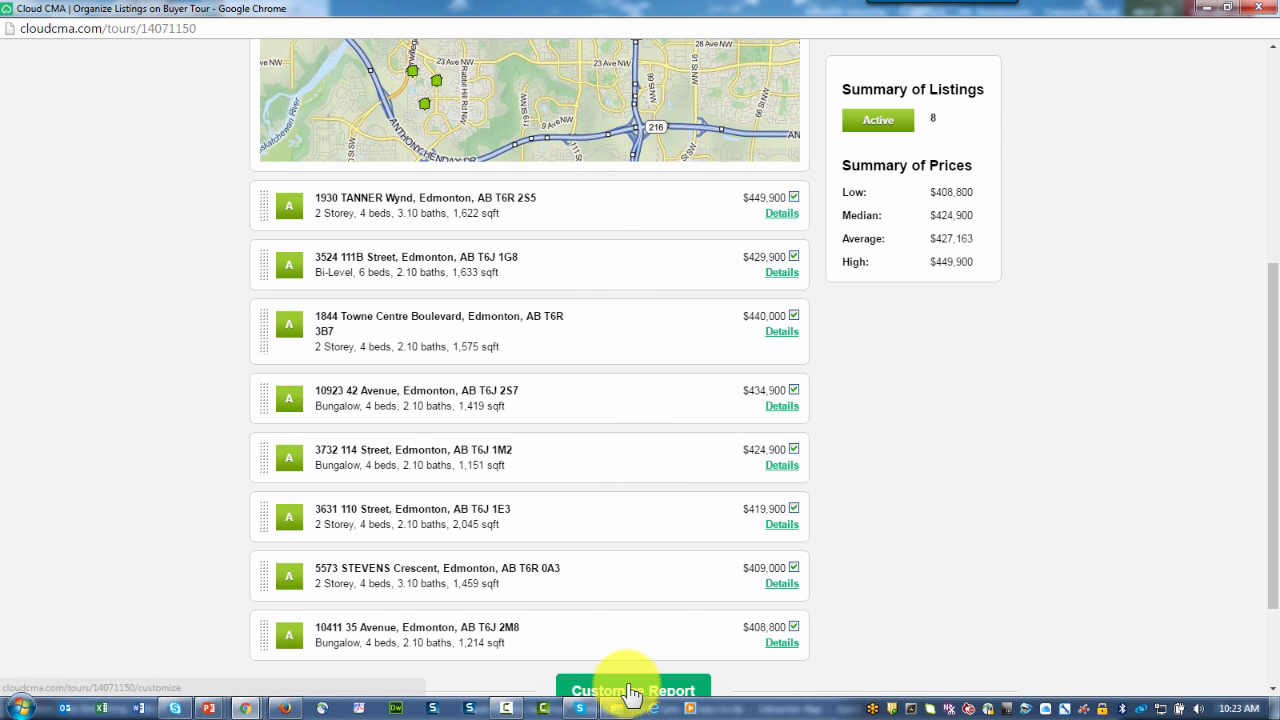
pyautogui.scroll(-1, 630, 690)
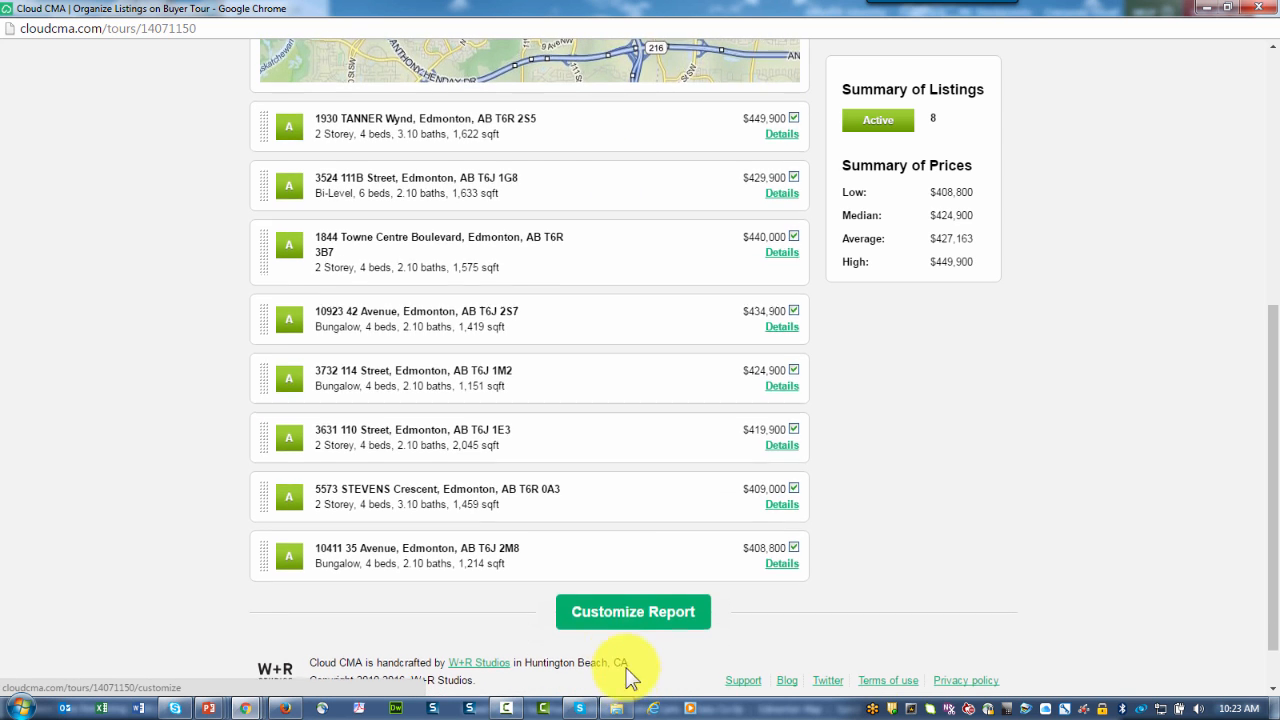
pyautogui.press('ctrl')
pyautogui.scroll(1, 620, 617)
pyautogui.scroll(4, 620, 617)
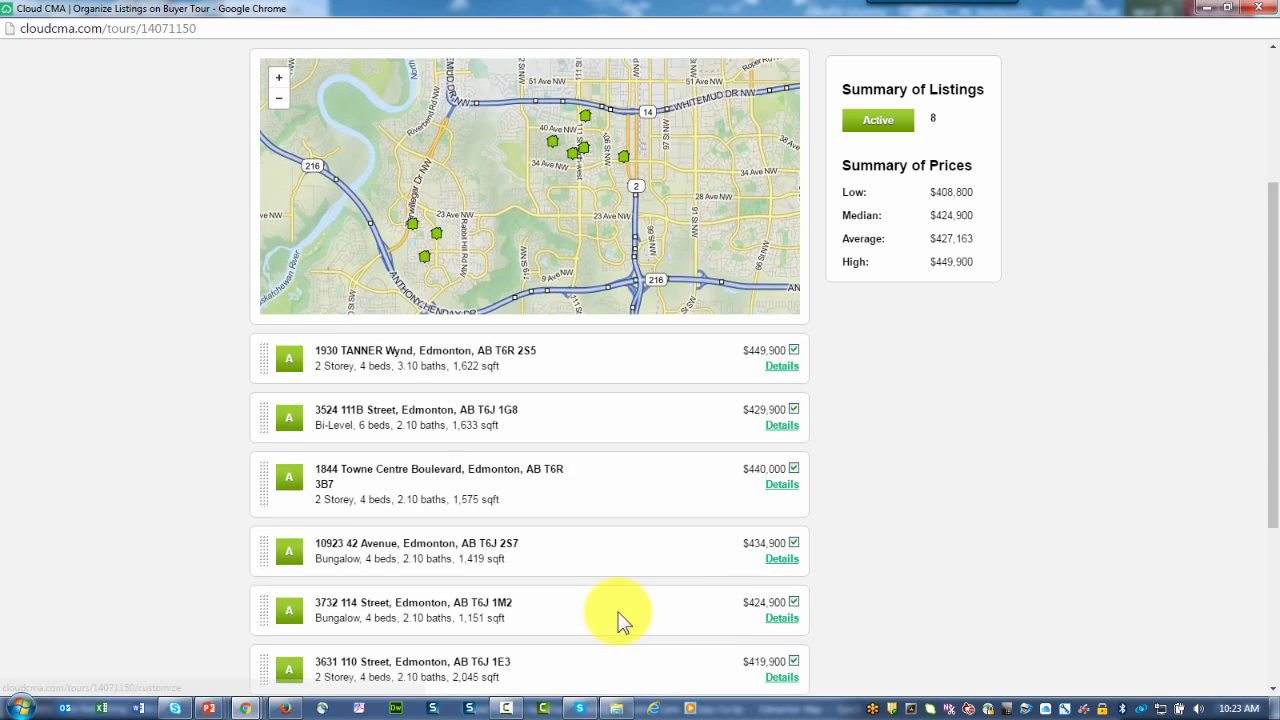
pyautogui.press('ctrl')
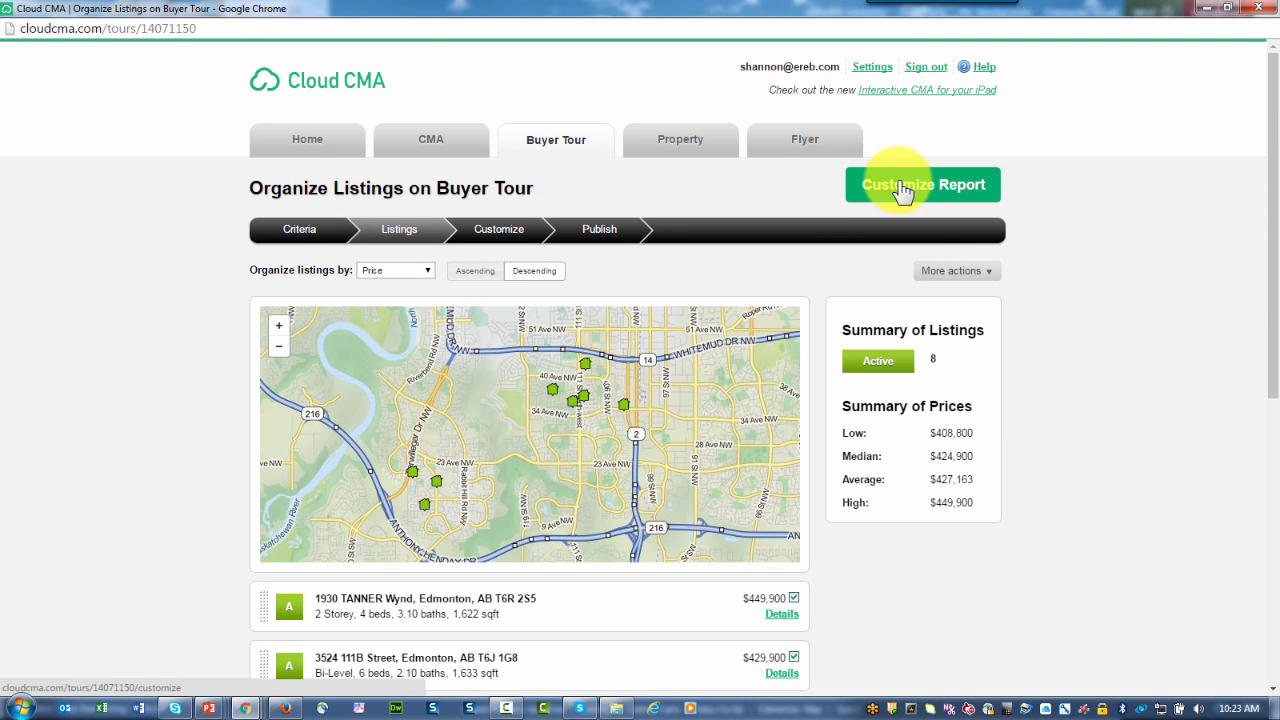
# Step: Continue to Customize, toggle the Guidance and Testimonials groups, and expand User Custom Pages
pyautogui.click(900, 188)
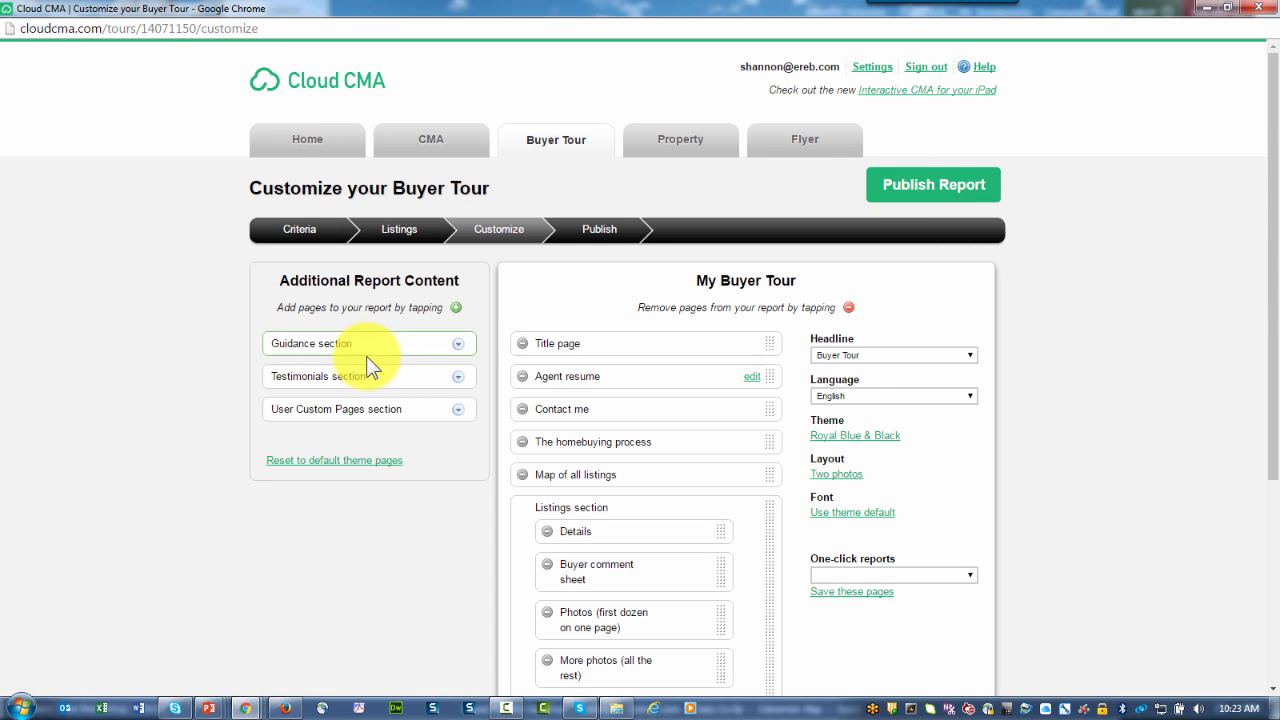
pyautogui.click(458, 345)
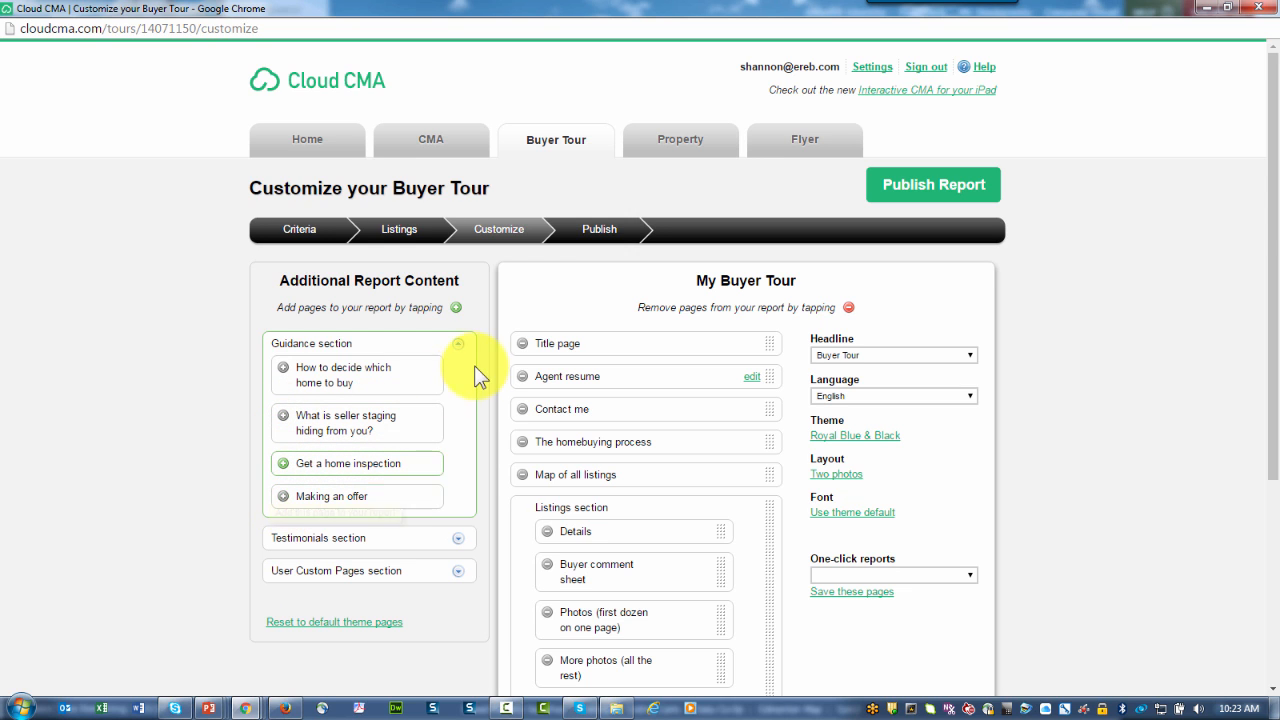
pyautogui.click(458, 343)
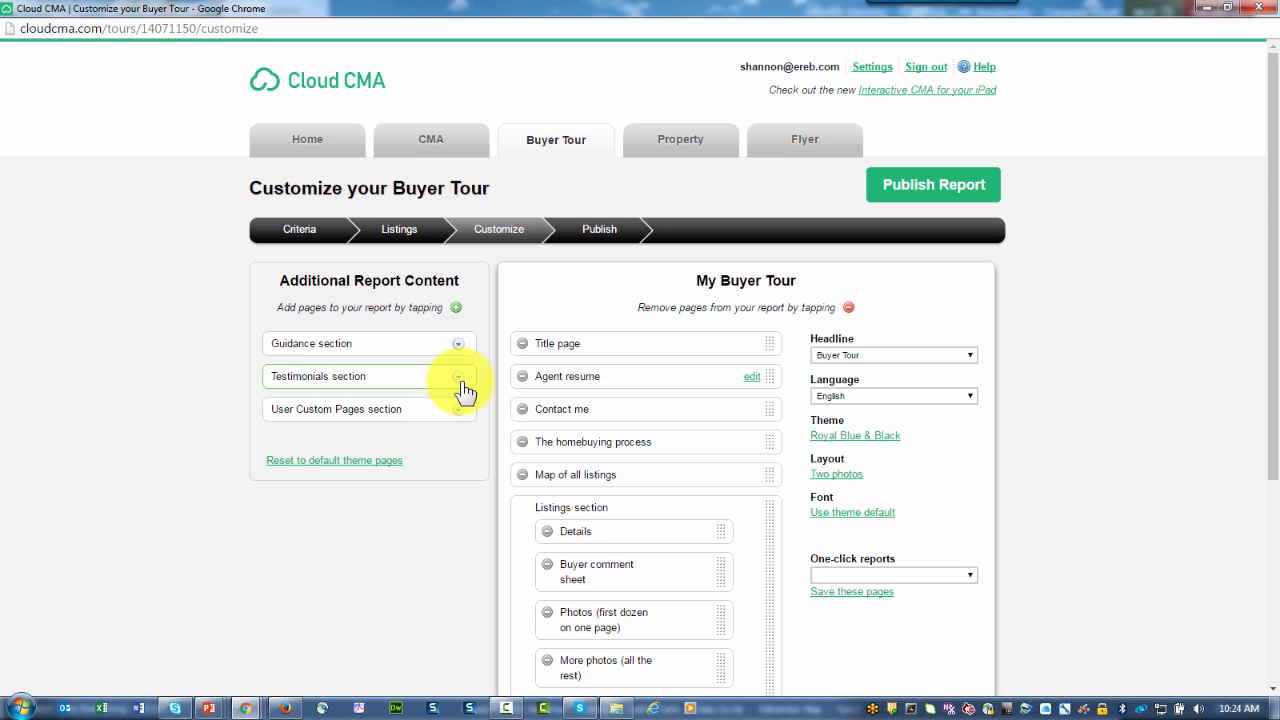
pyautogui.click(458, 377)
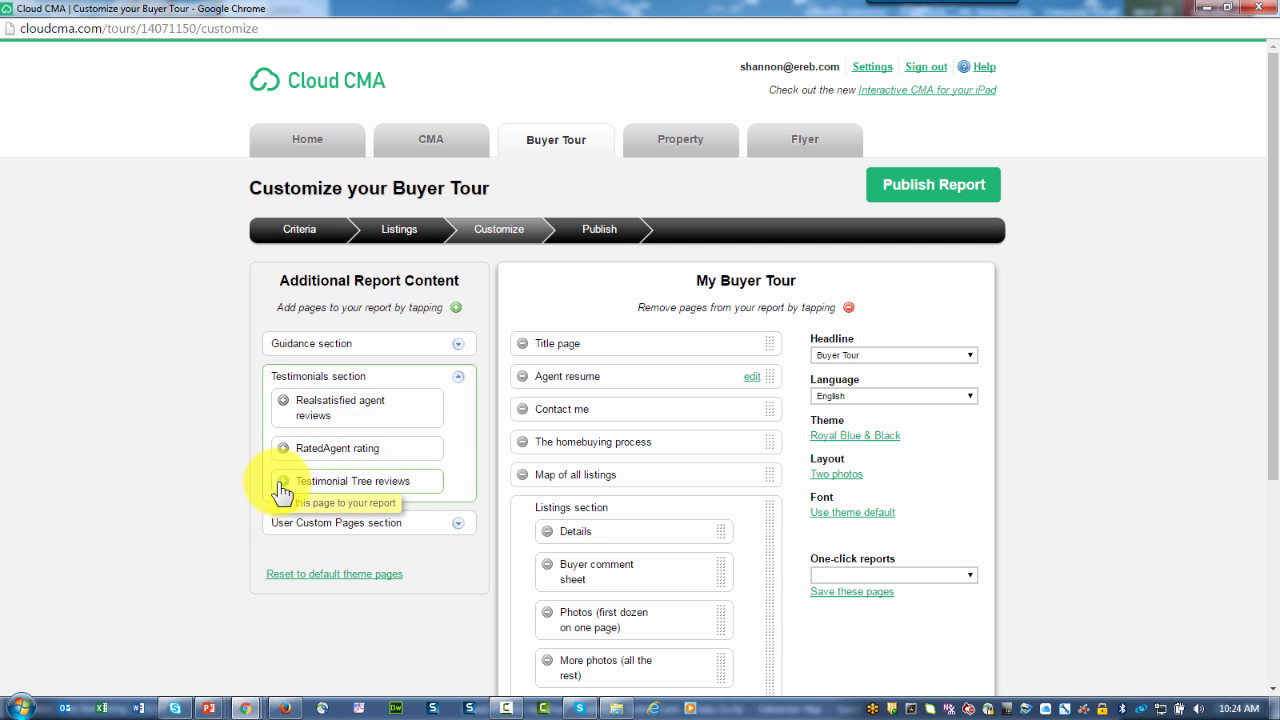
pyautogui.click(460, 377)
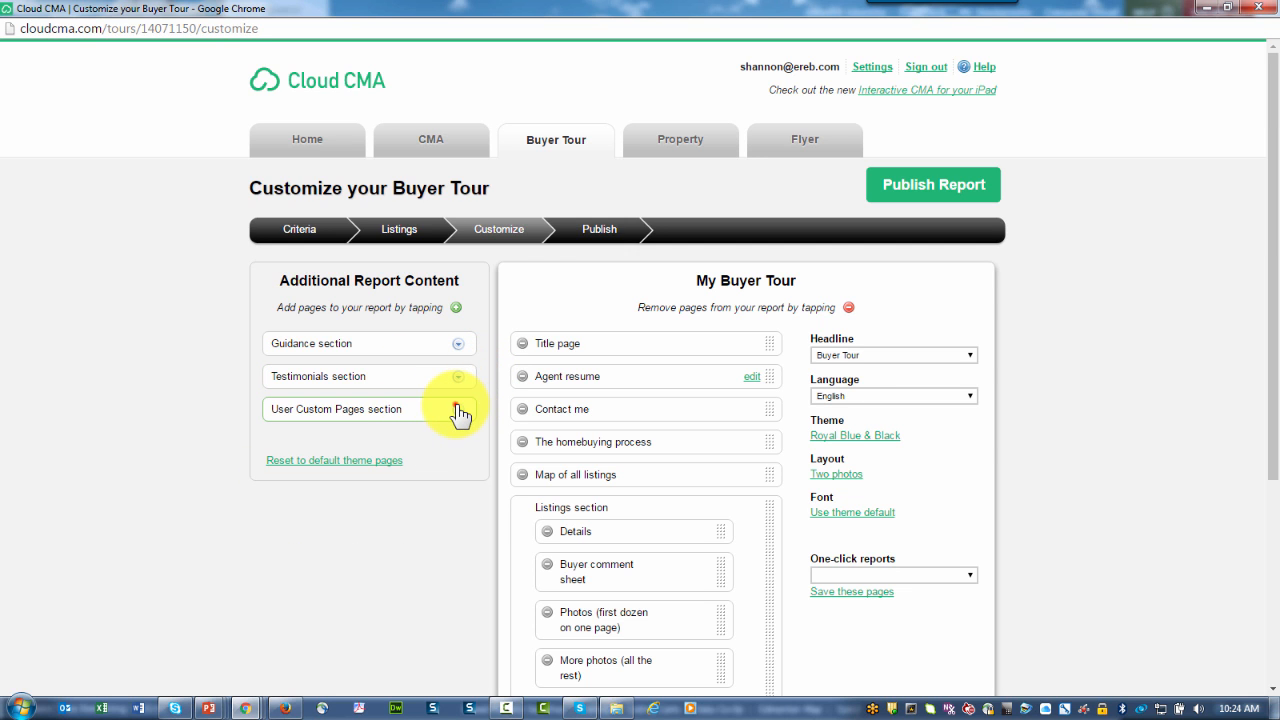
pyautogui.click(459, 411)
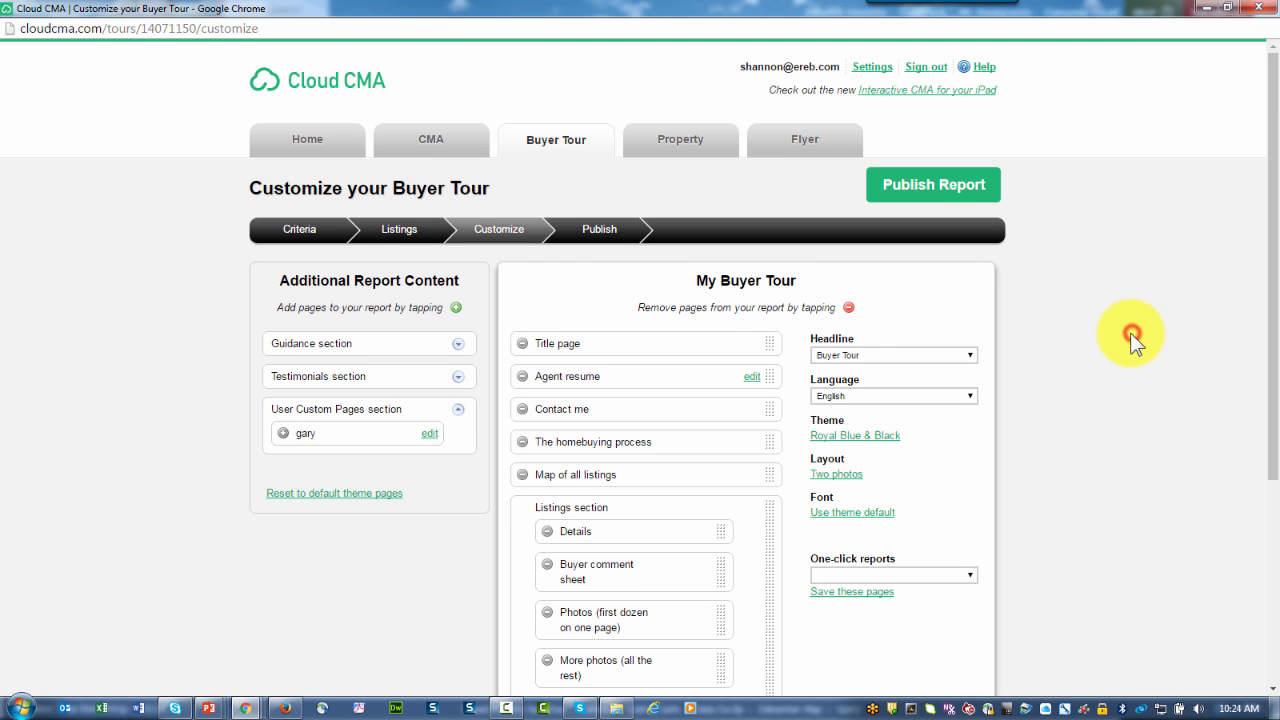
pyautogui.scroll(-1, 1135, 340)
pyautogui.scroll(-1, 1135, 340)
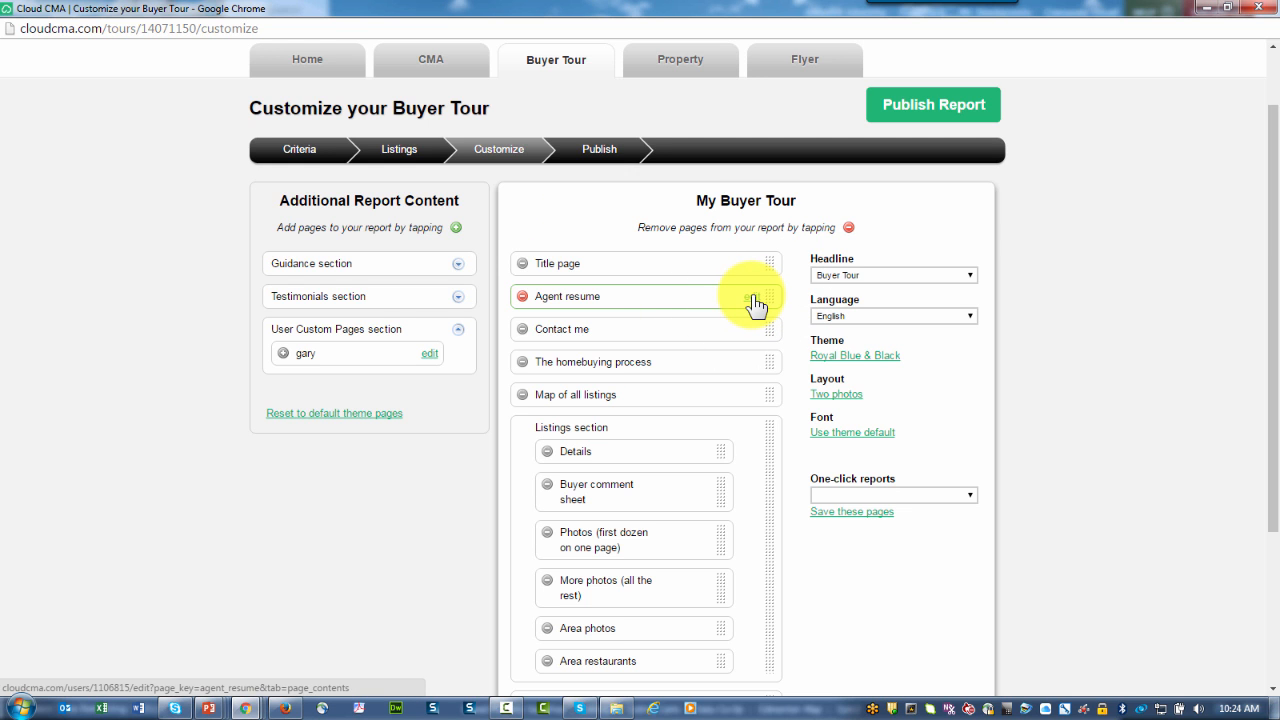
pyautogui.scroll(1, 755, 303)
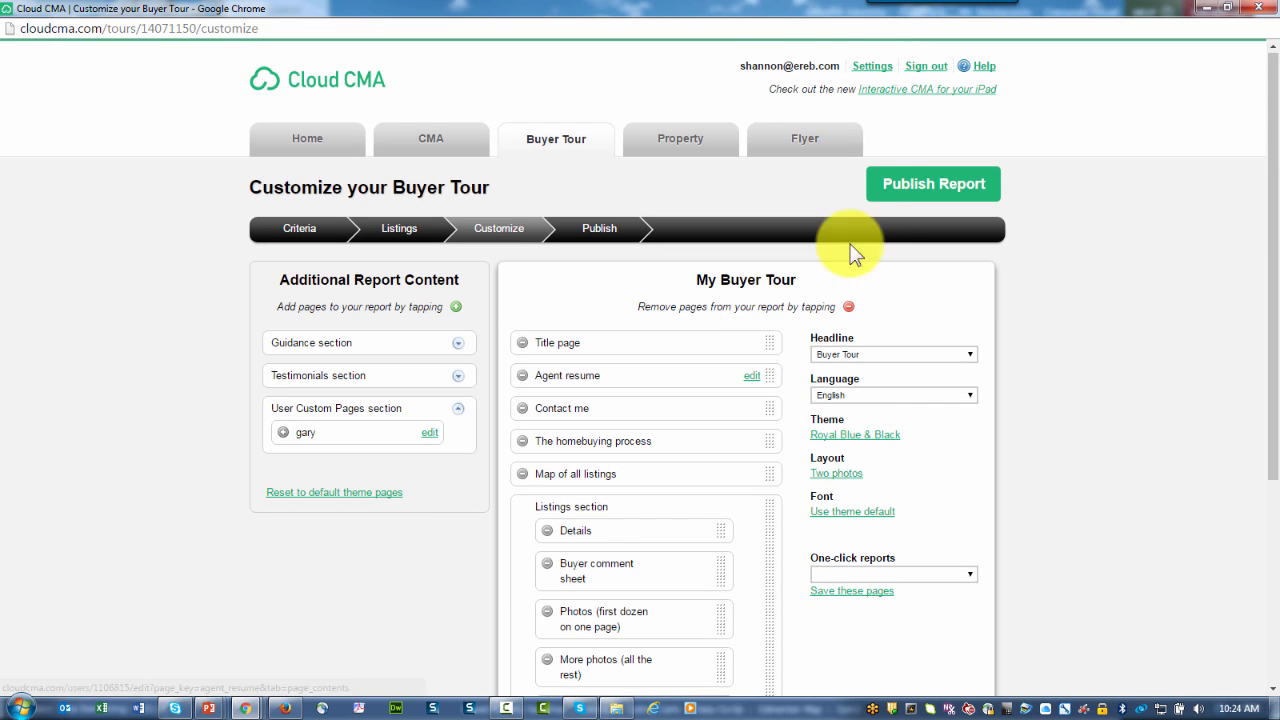
pyautogui.click(872, 75)
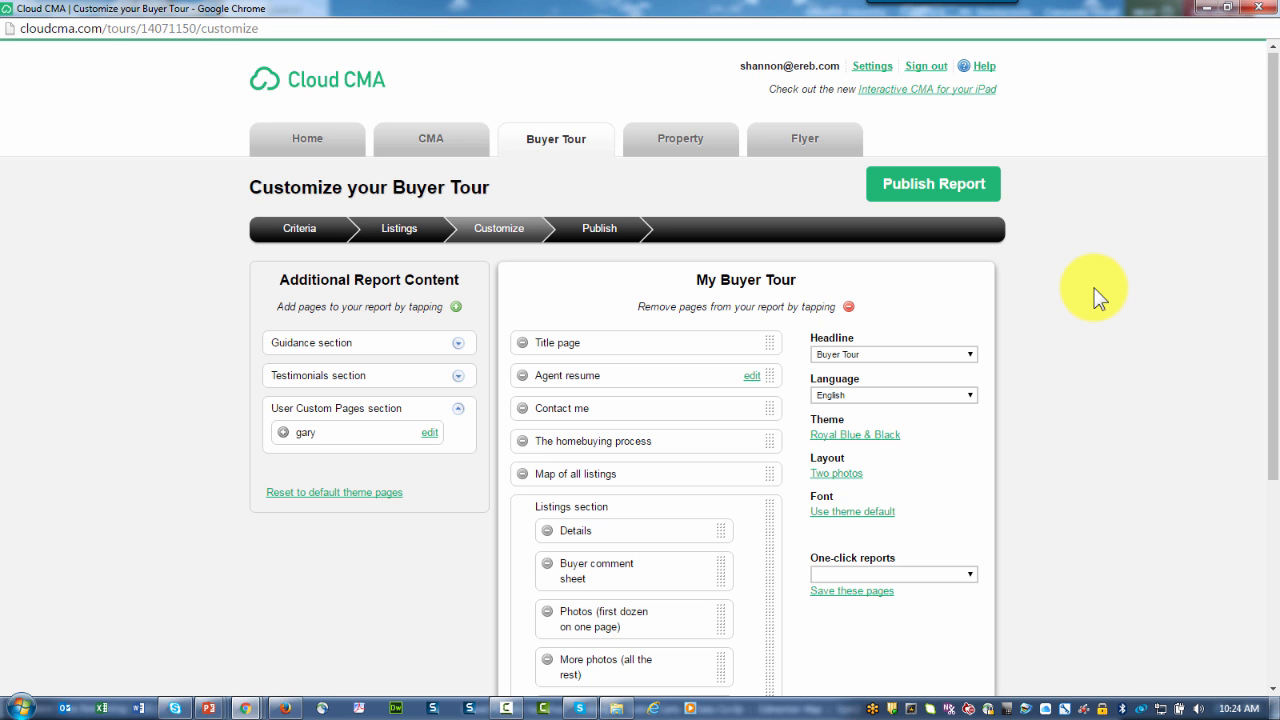
pyautogui.scroll(-2, 1093, 287)
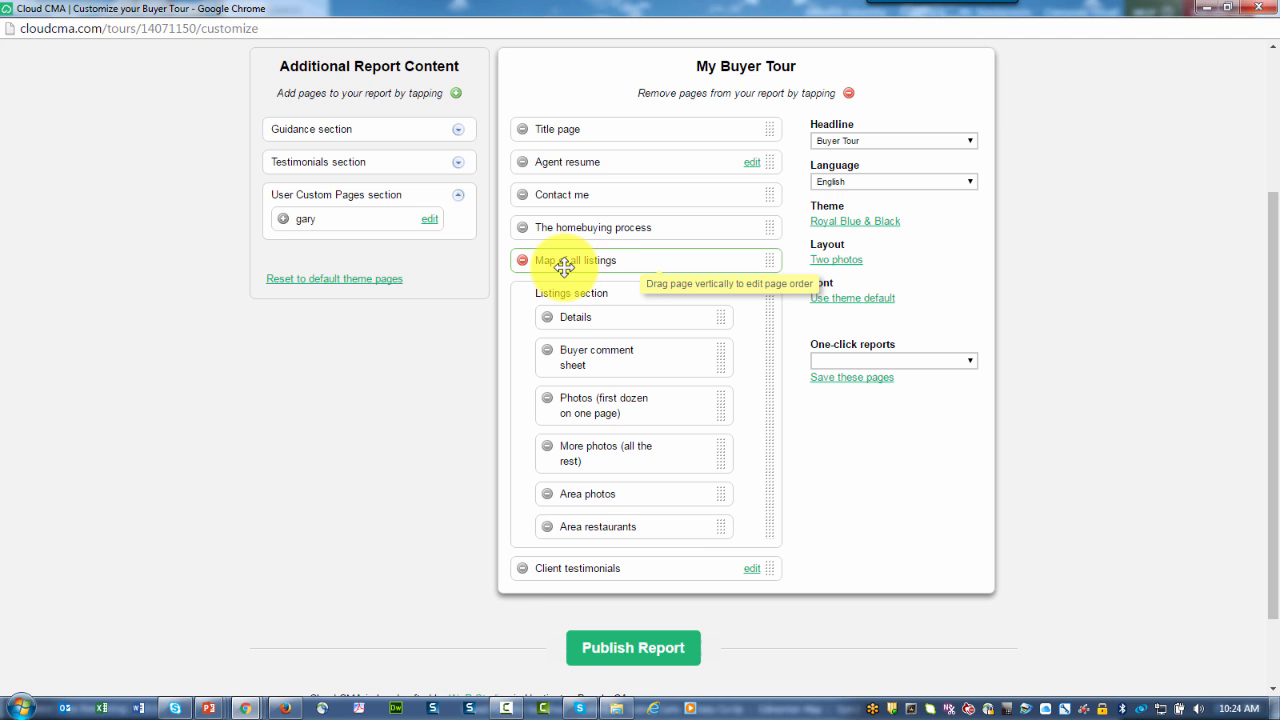
pyautogui.scroll(-1, 609, 345)
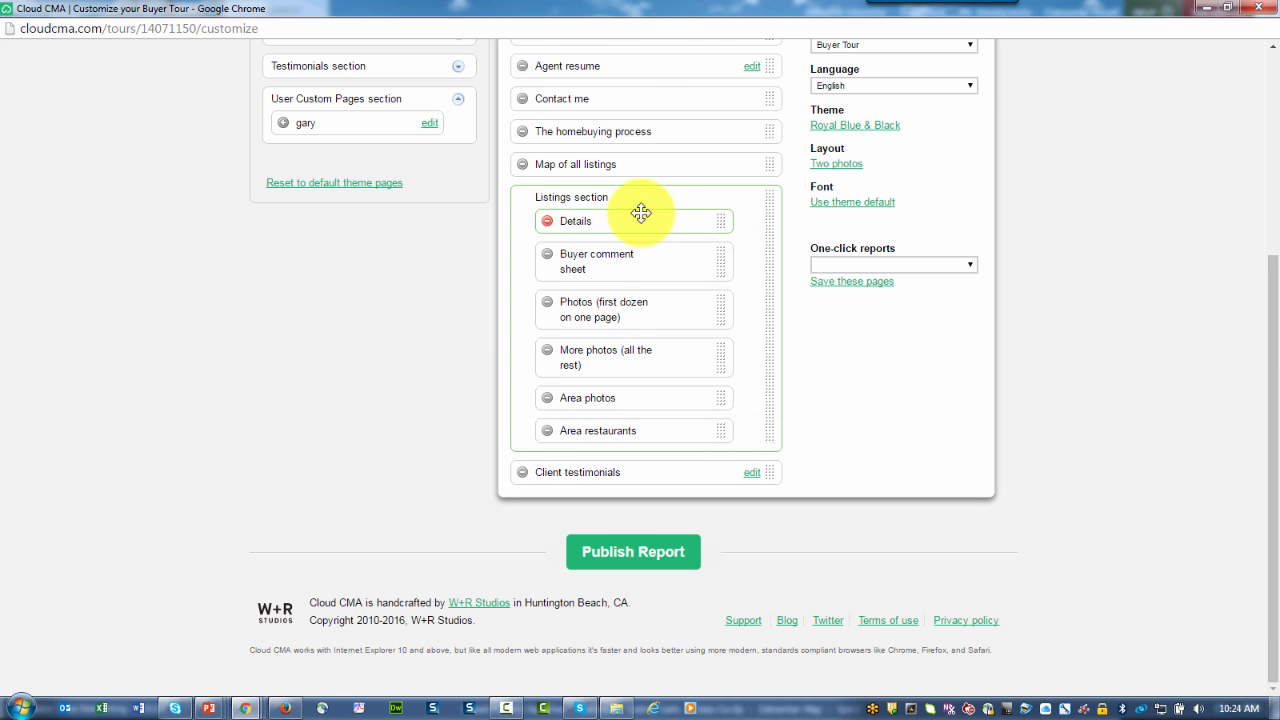
pyautogui.click(610, 222)
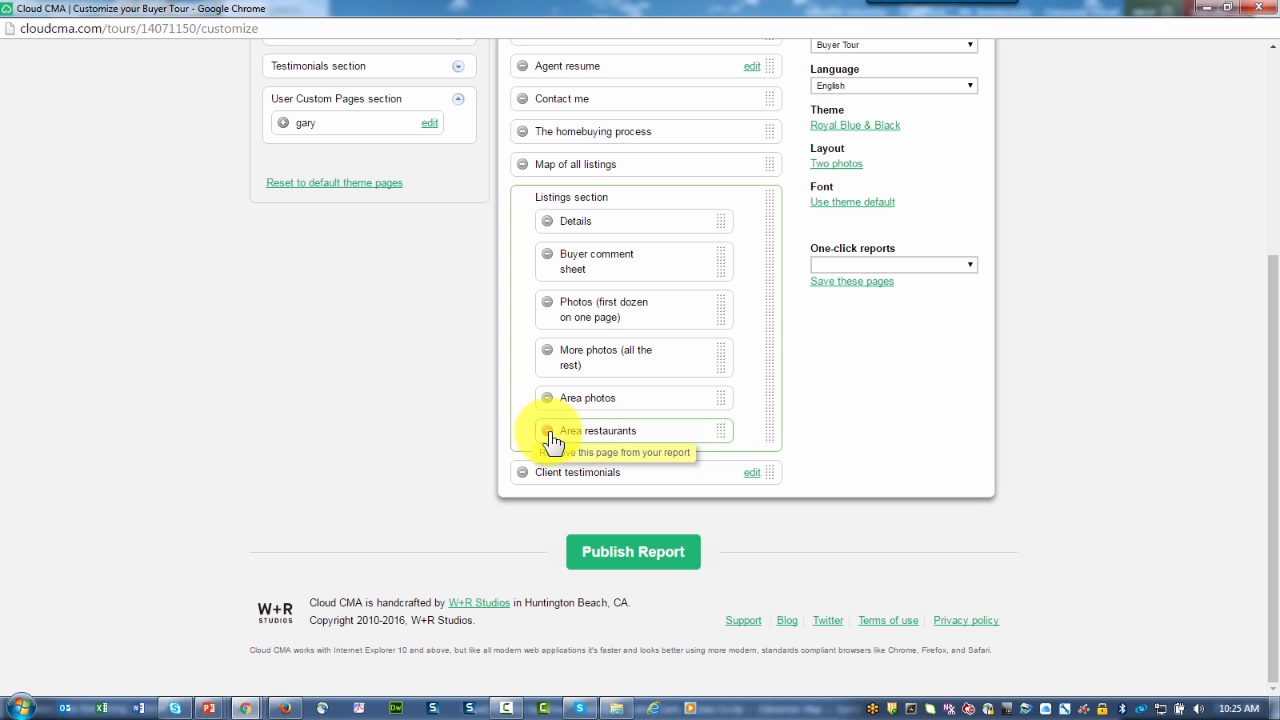
pyautogui.click(601, 475)
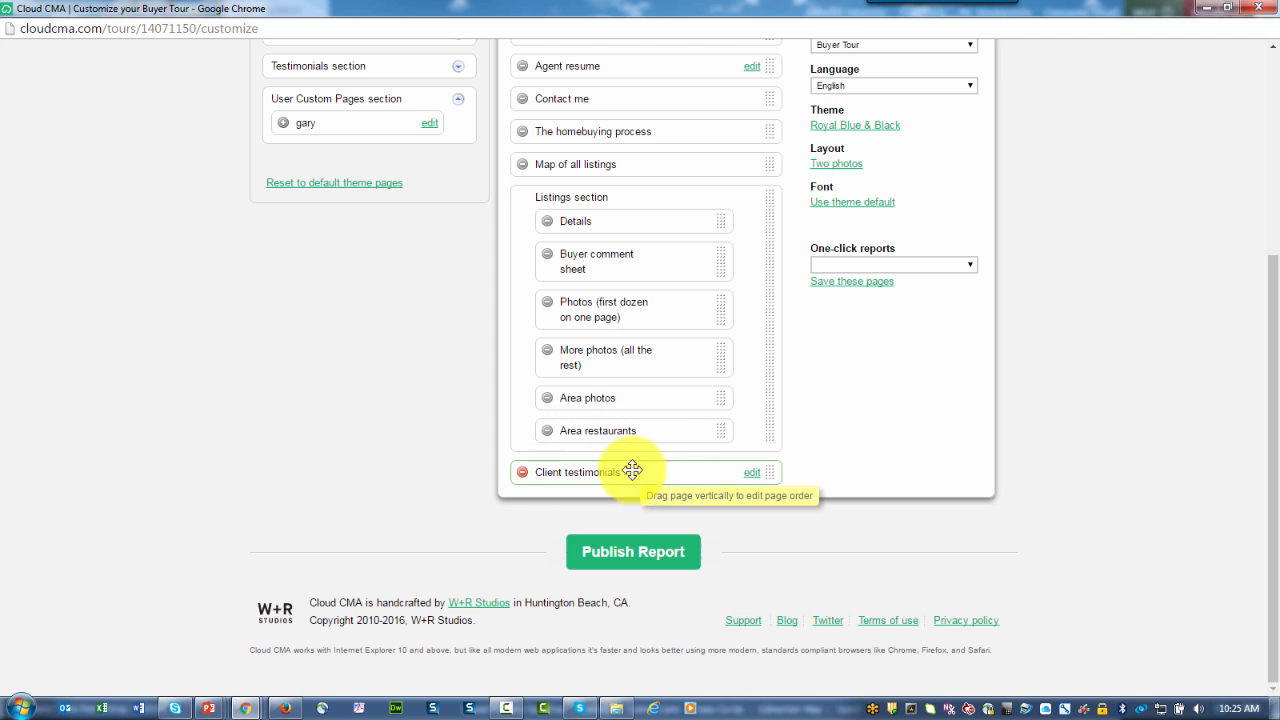
pyautogui.click(750, 474)
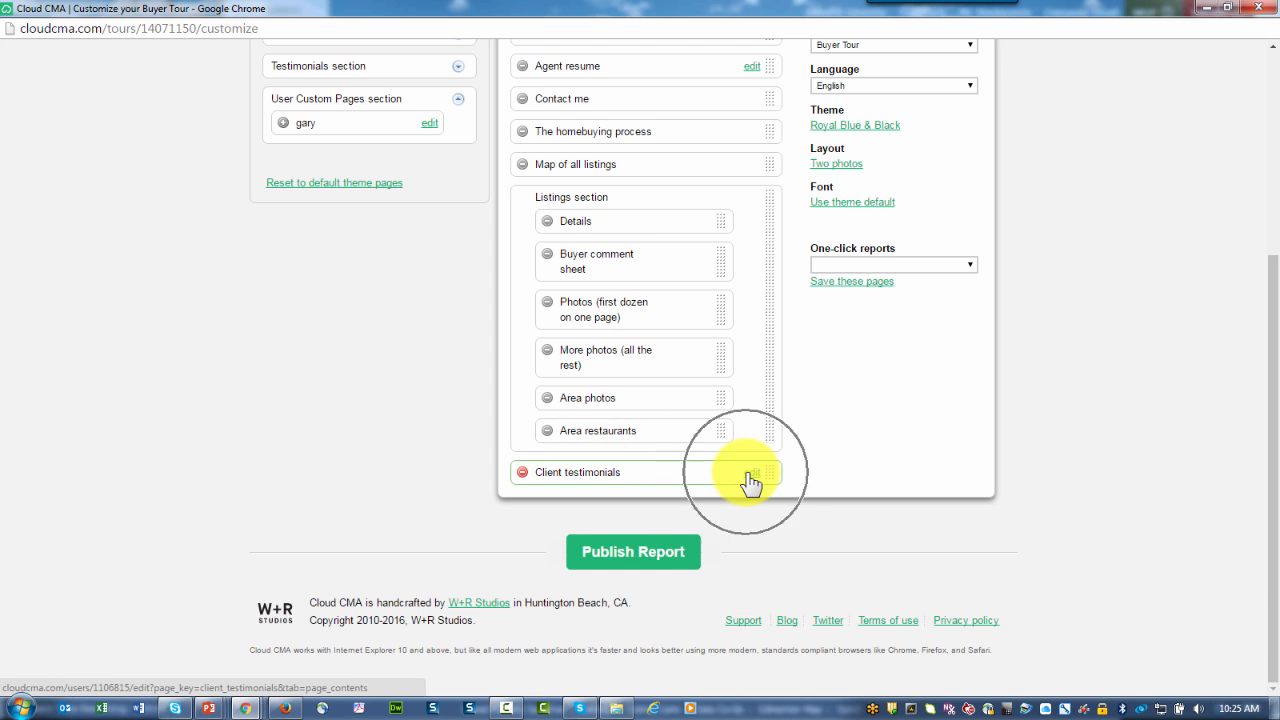
pyautogui.scroll(3, 1113, 377)
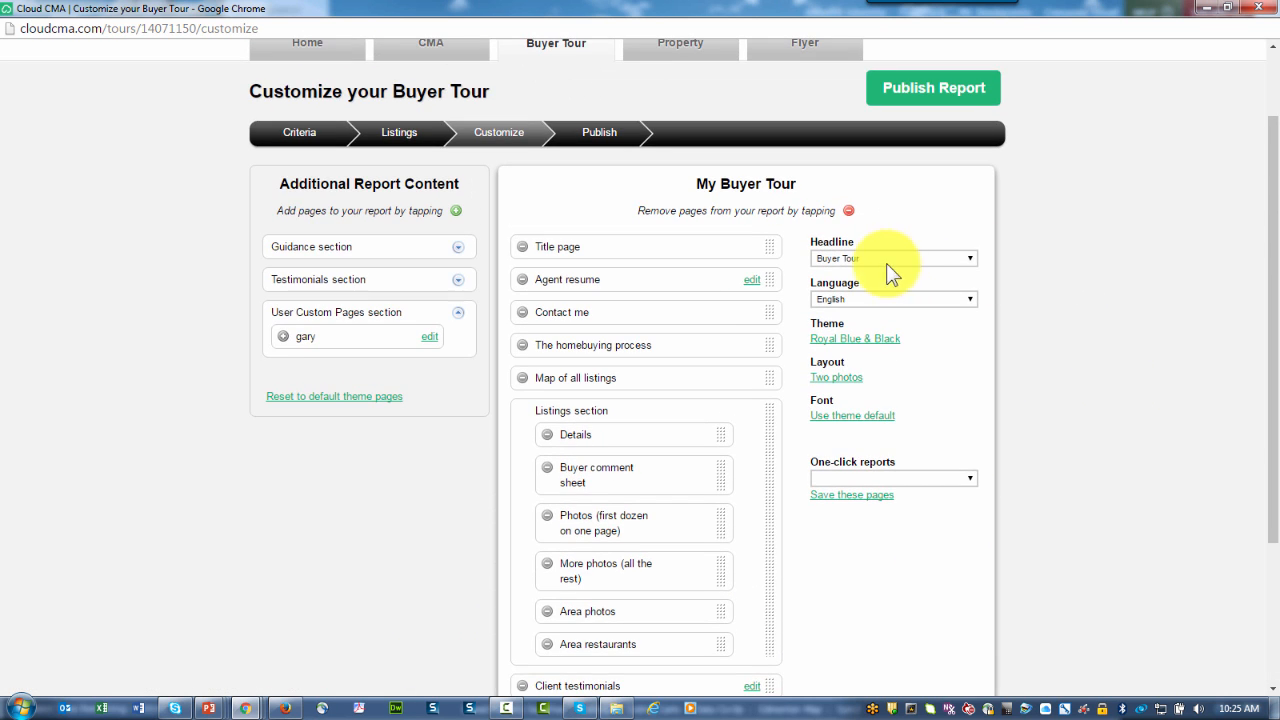
pyautogui.click(876, 256)
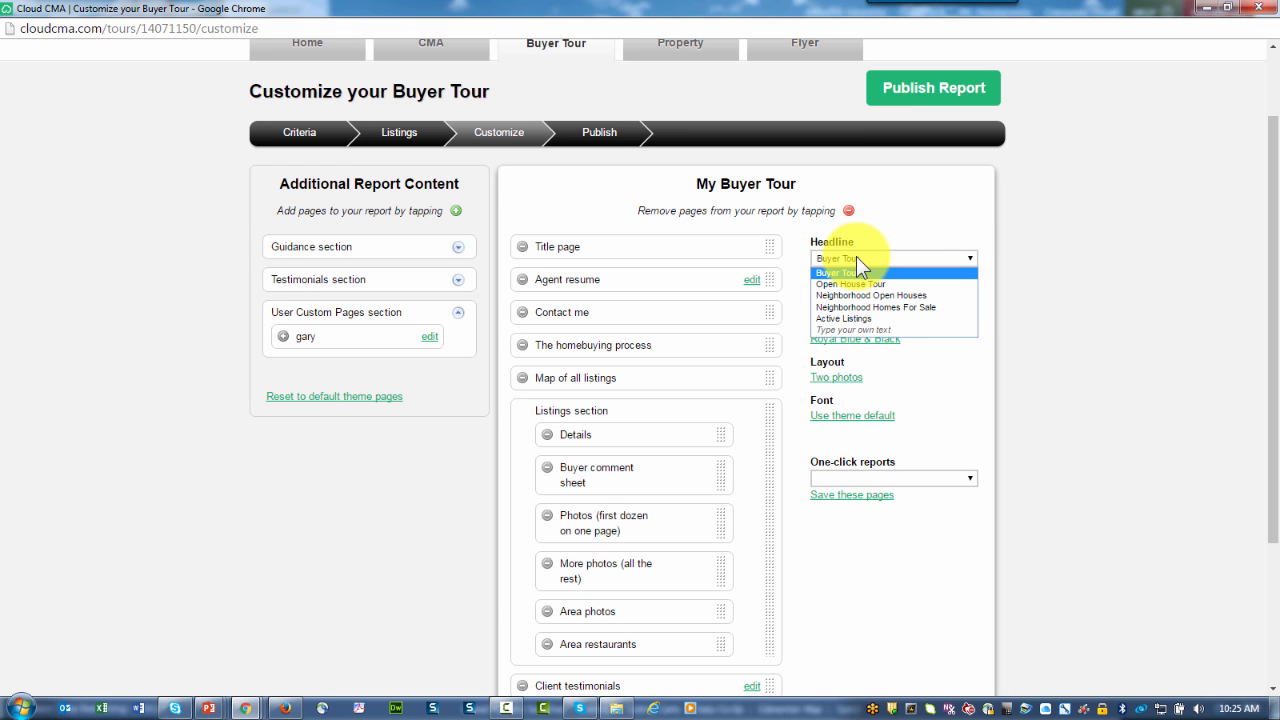
pyautogui.click(856, 256)
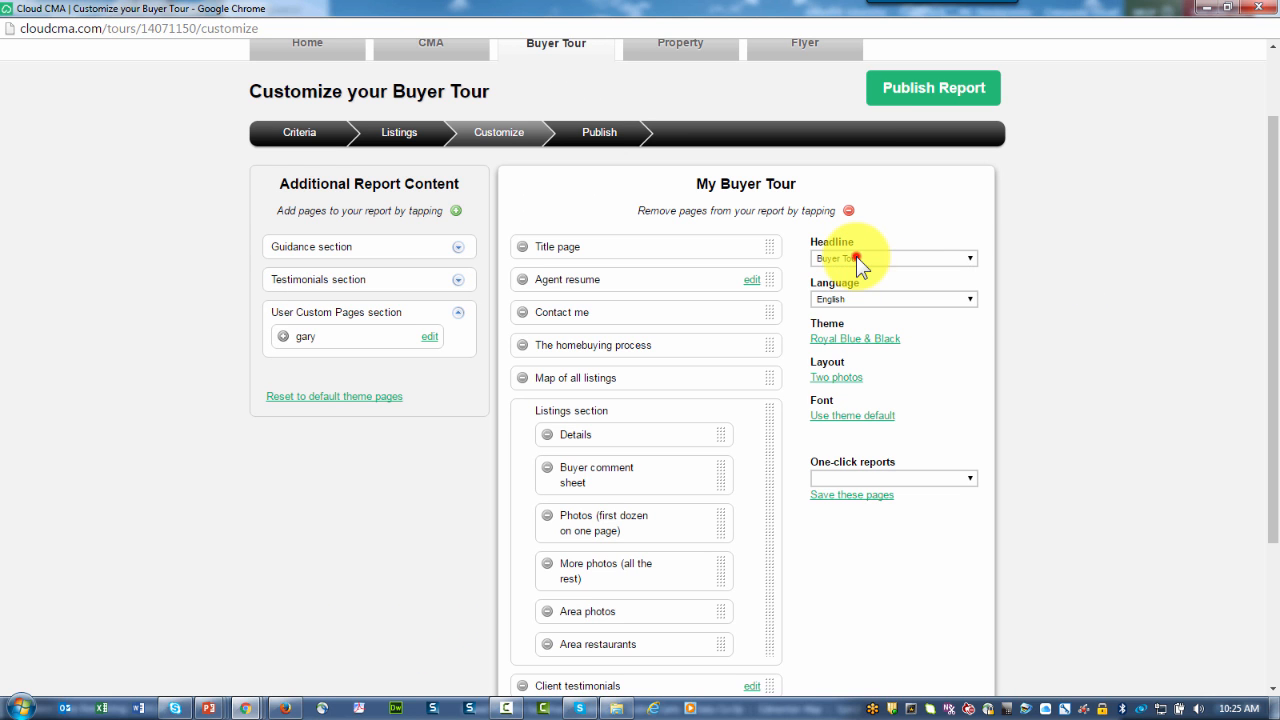
pyautogui.click(968, 302)
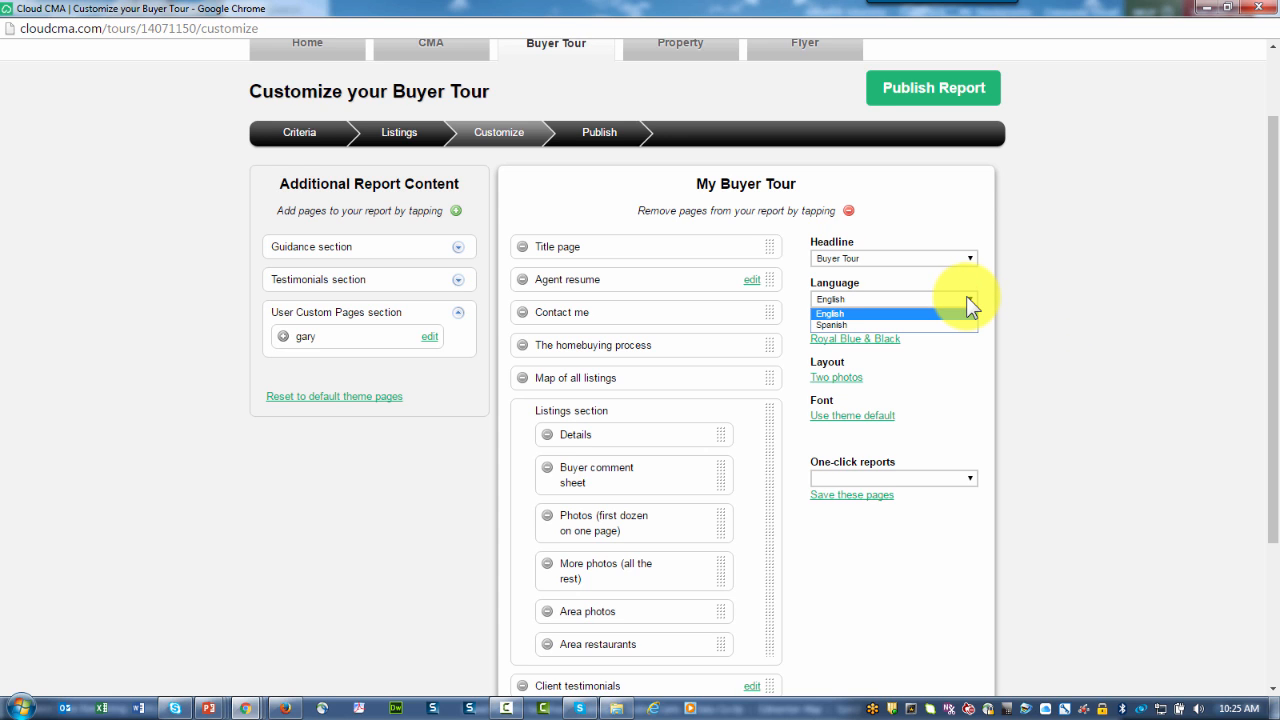
pyautogui.click(966, 298)
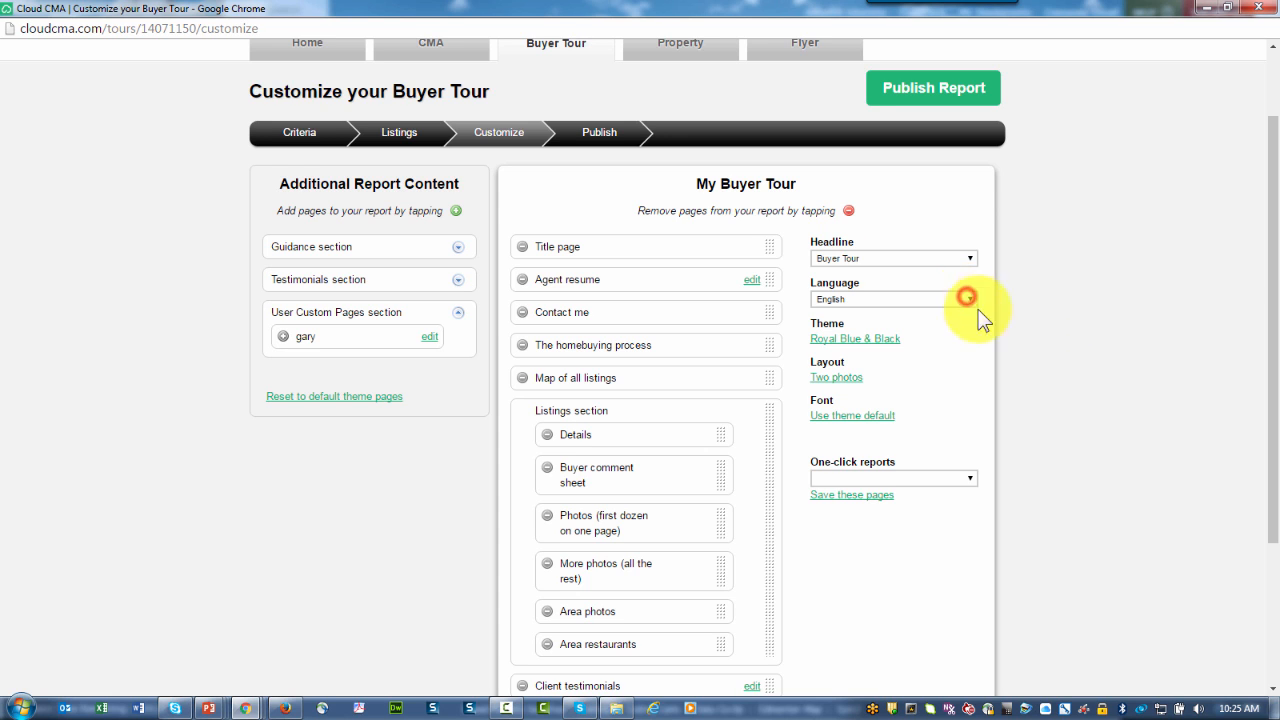
pyautogui.click(876, 340)
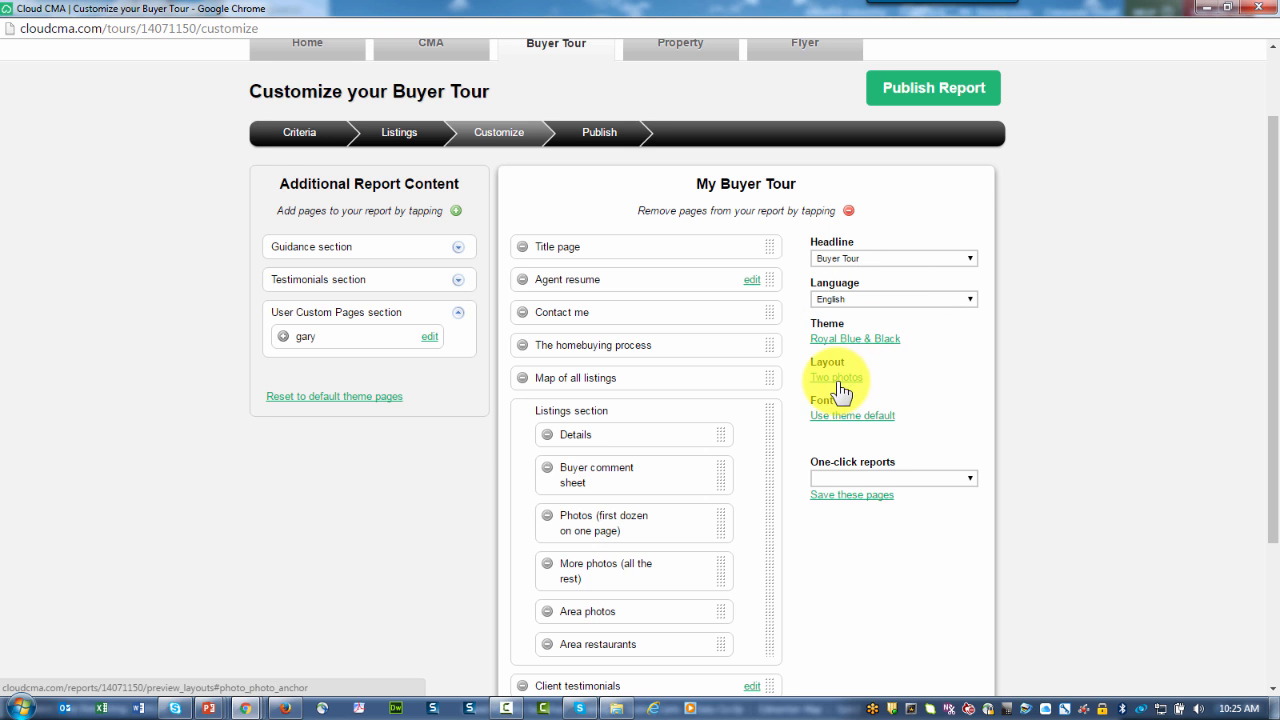
pyautogui.click(859, 498)
pyautogui.click(849, 307)
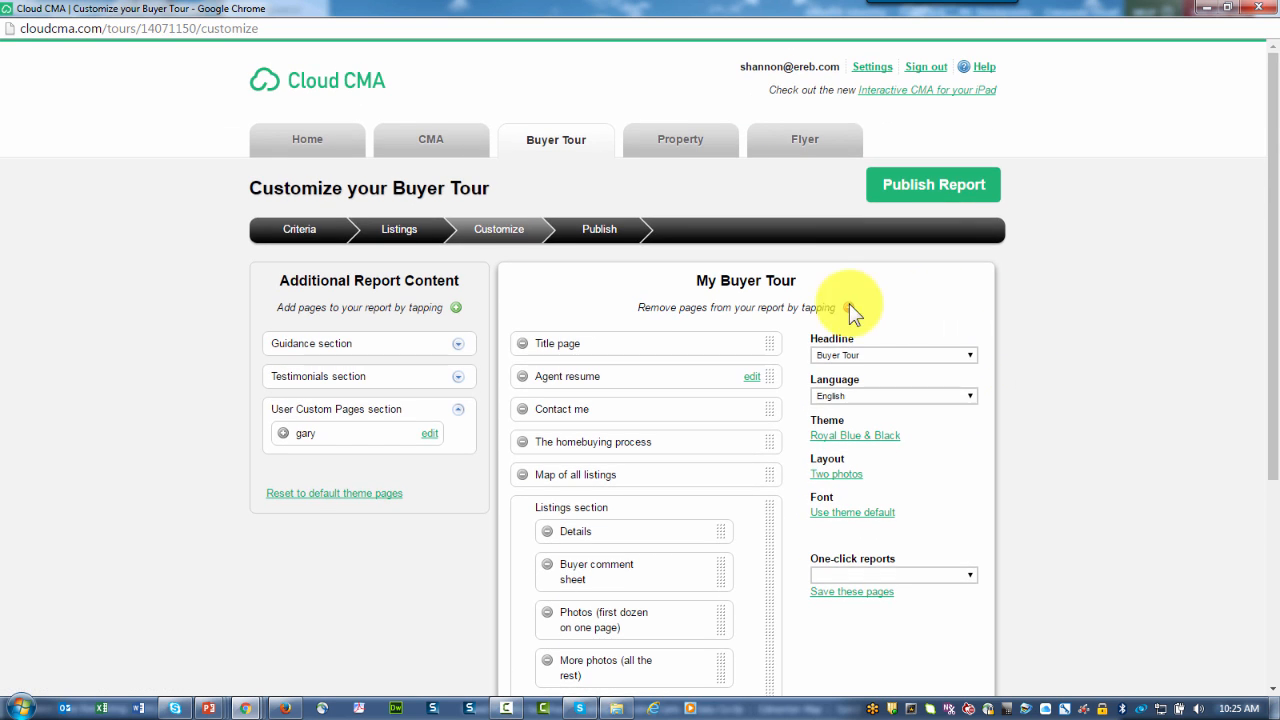
pyautogui.click(908, 192)
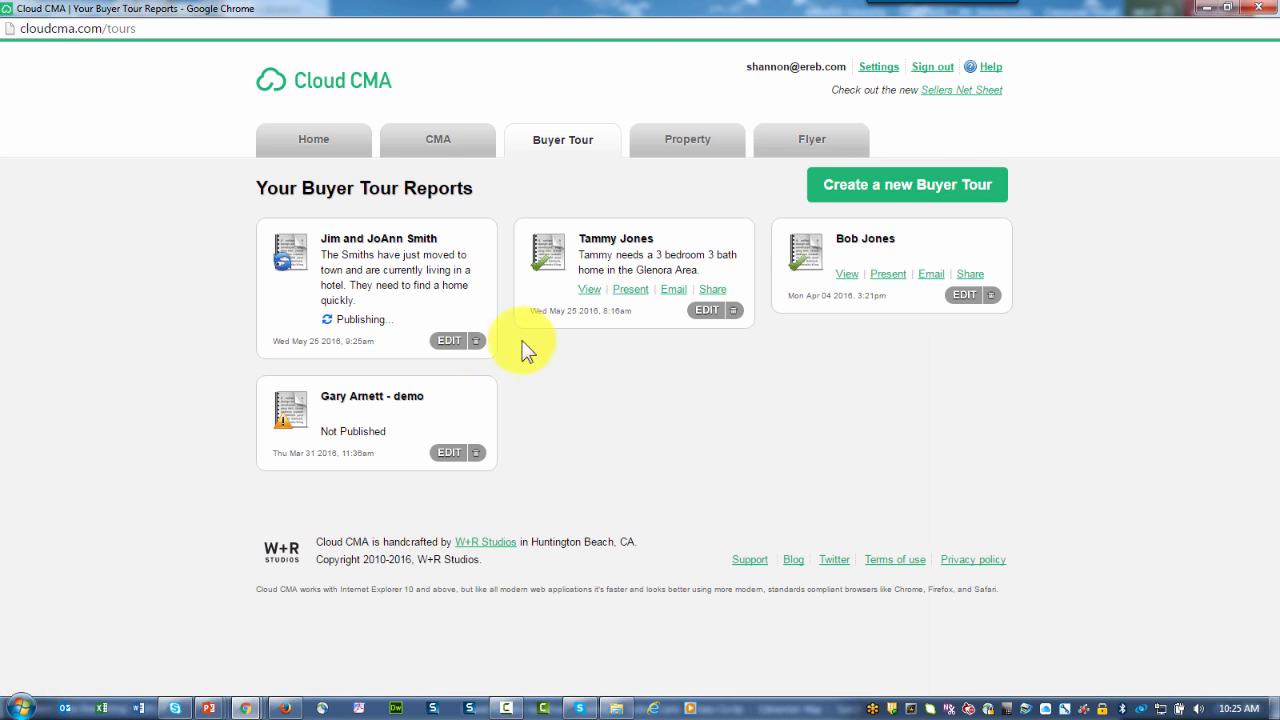
# Step: Open the newly published buyer tour as a 58-page PDF from its report card
pyautogui.click(327, 322)
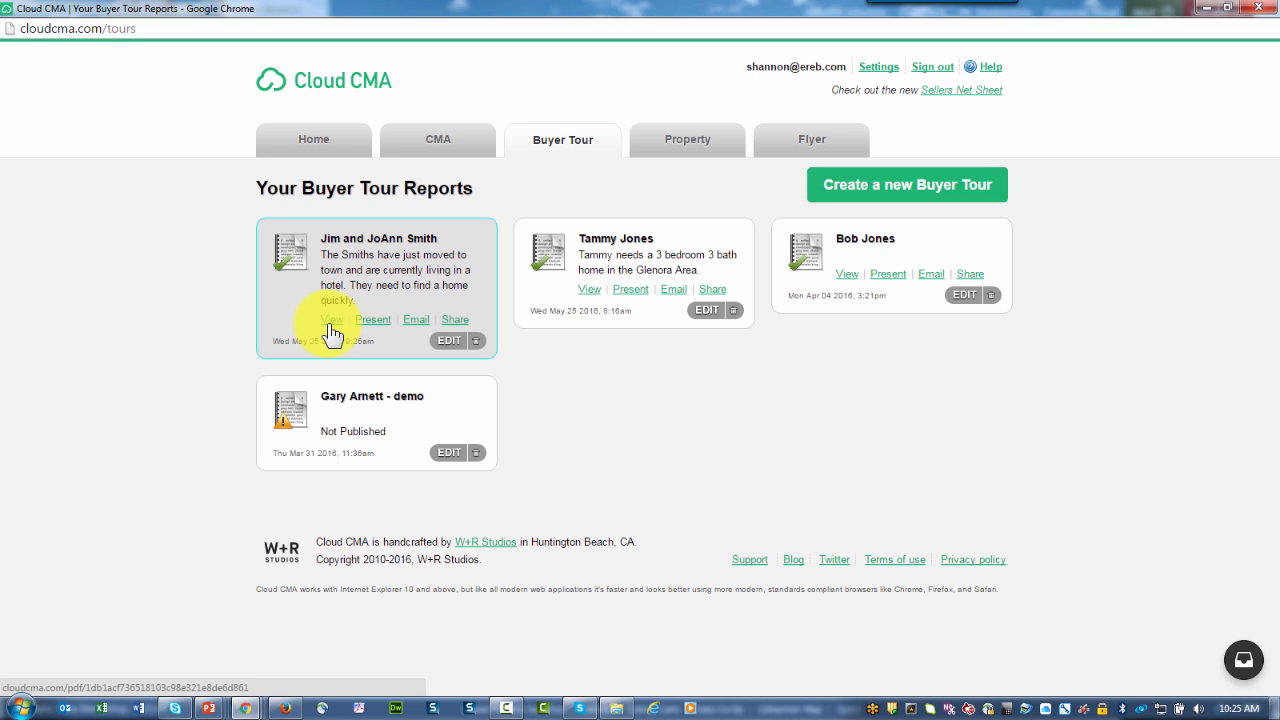
pyautogui.click(331, 332)
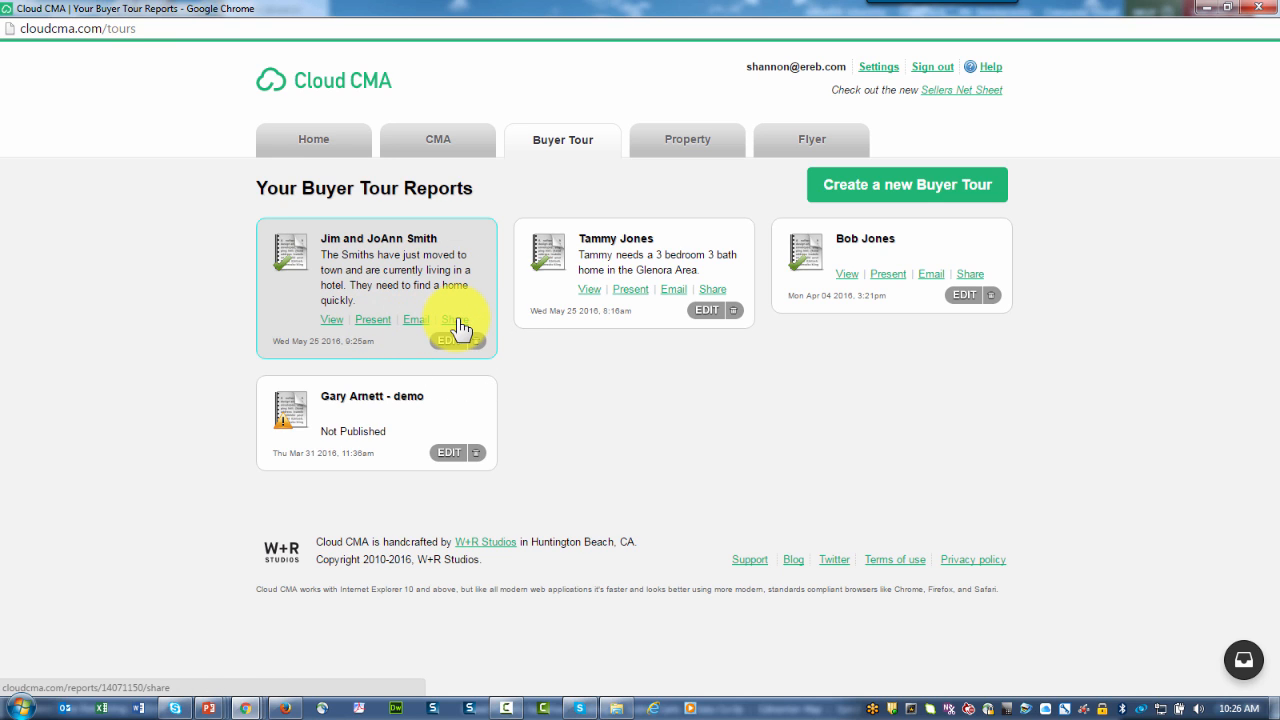
pyautogui.click(334, 322)
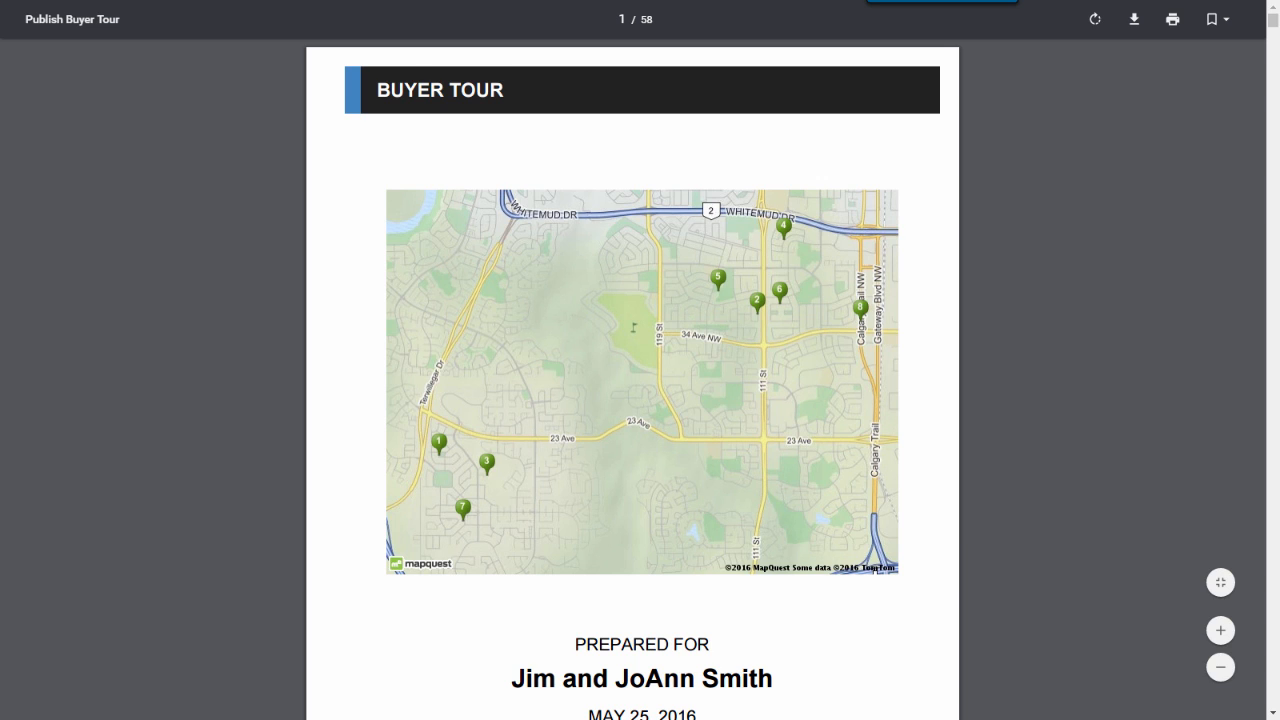
pyautogui.scroll(-5, 633, 380)
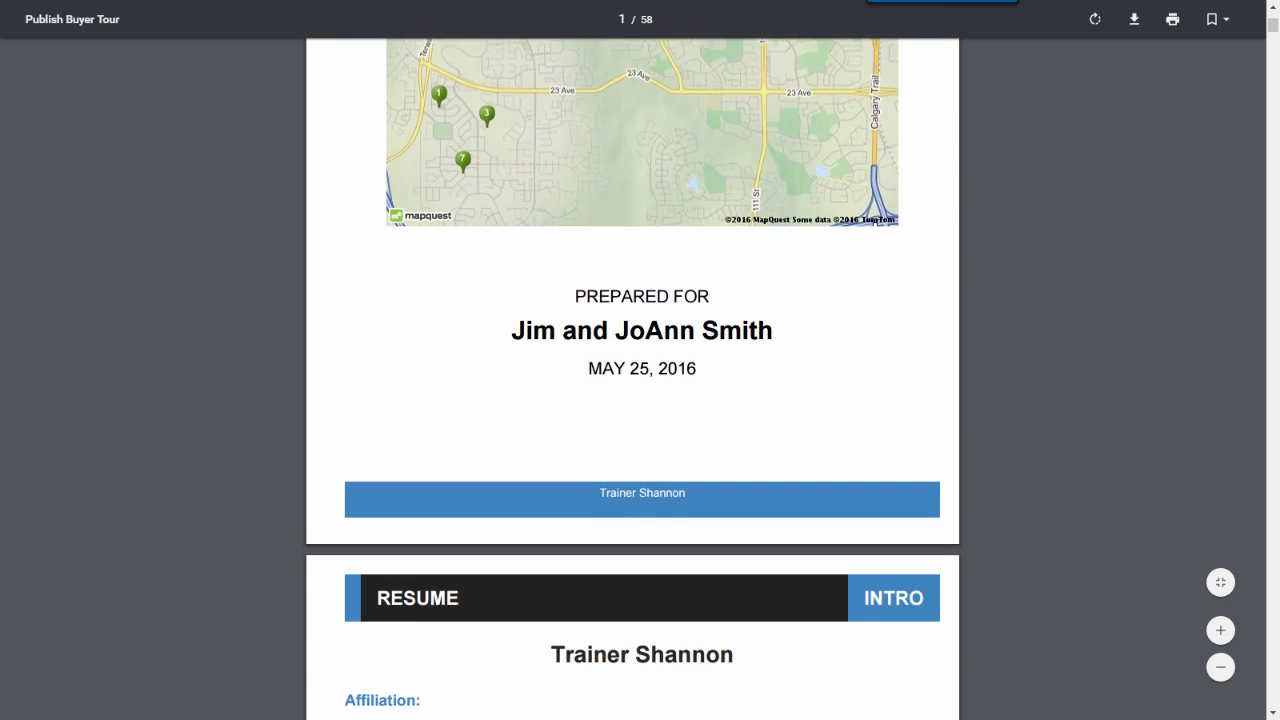
pyautogui.scroll(-4, 633, 380)
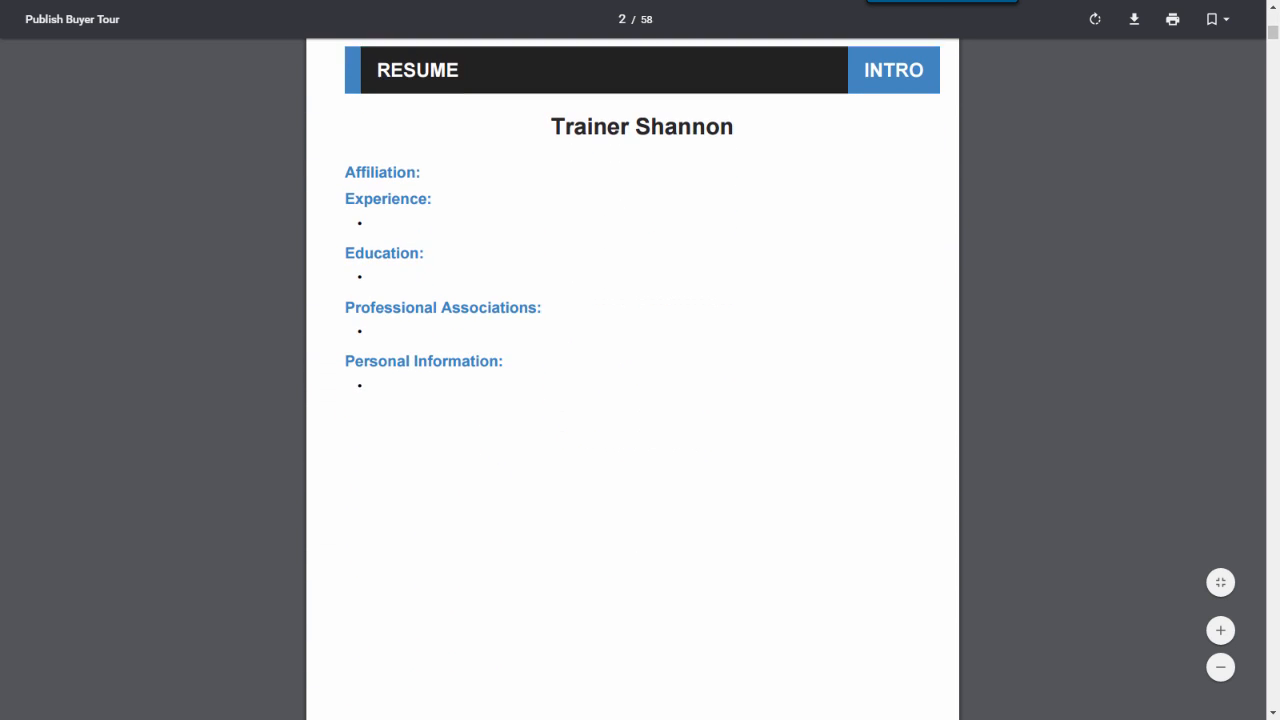
pyautogui.scroll(-8, 633, 380)
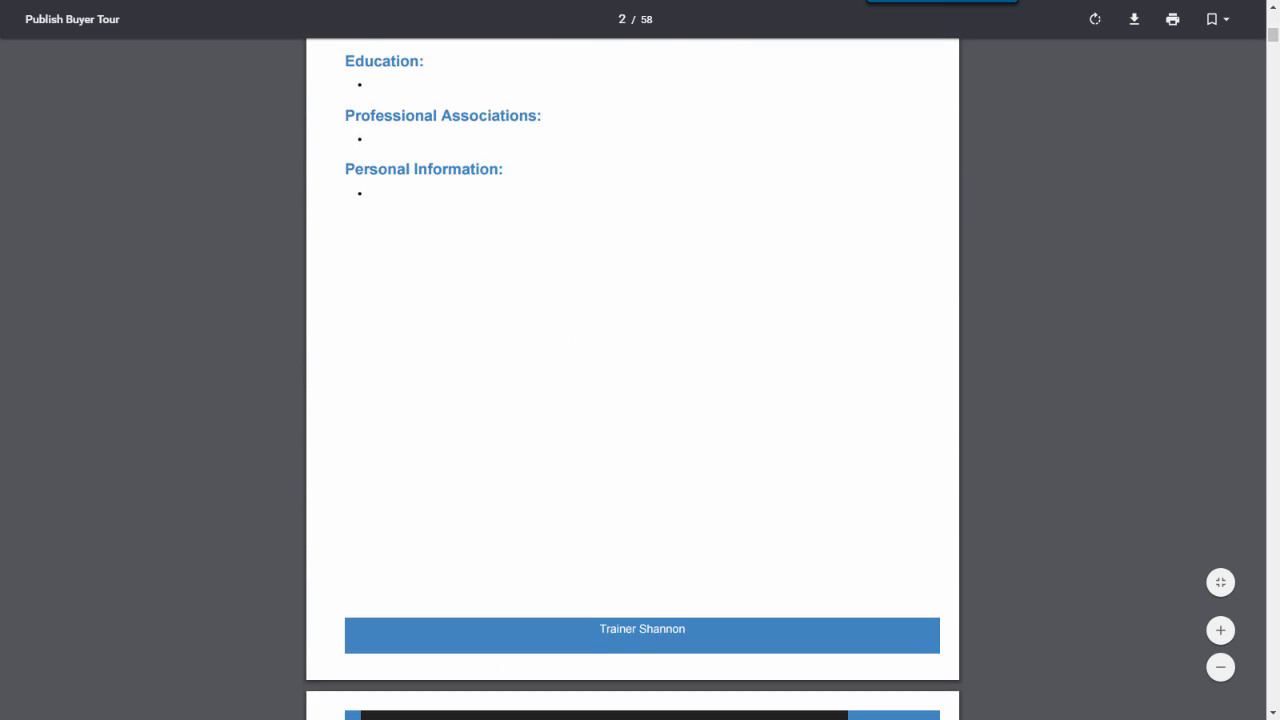
pyautogui.scroll(1, 633, 380)
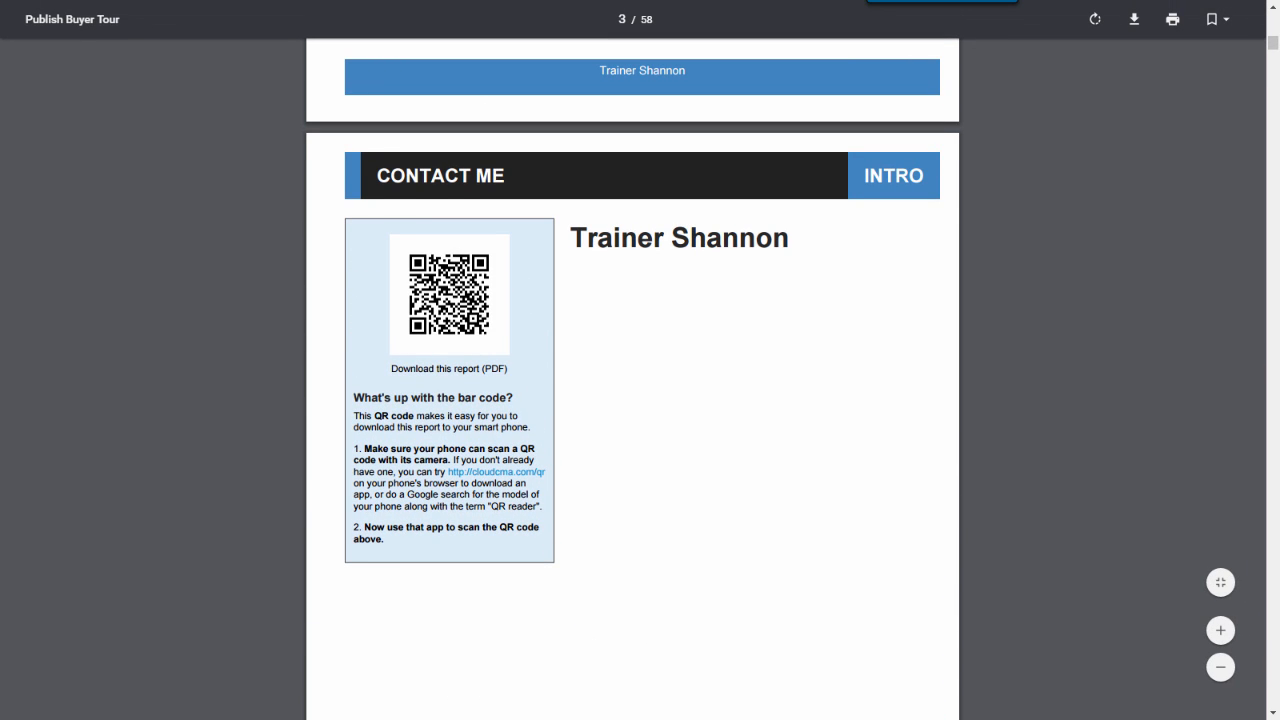
pyautogui.scroll(-1, 437, 250)
pyautogui.click(437, 250)
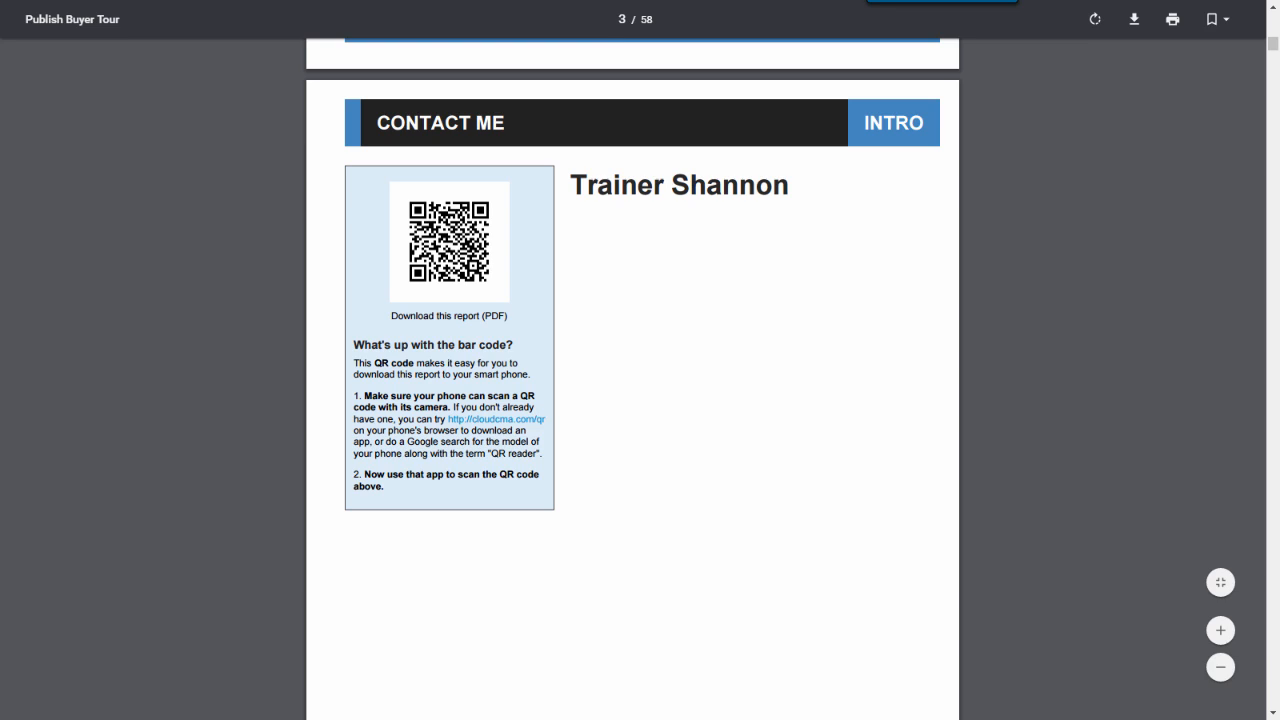
pyautogui.scroll(-5, 632, 360)
pyautogui.scroll(-2, 632, 360)
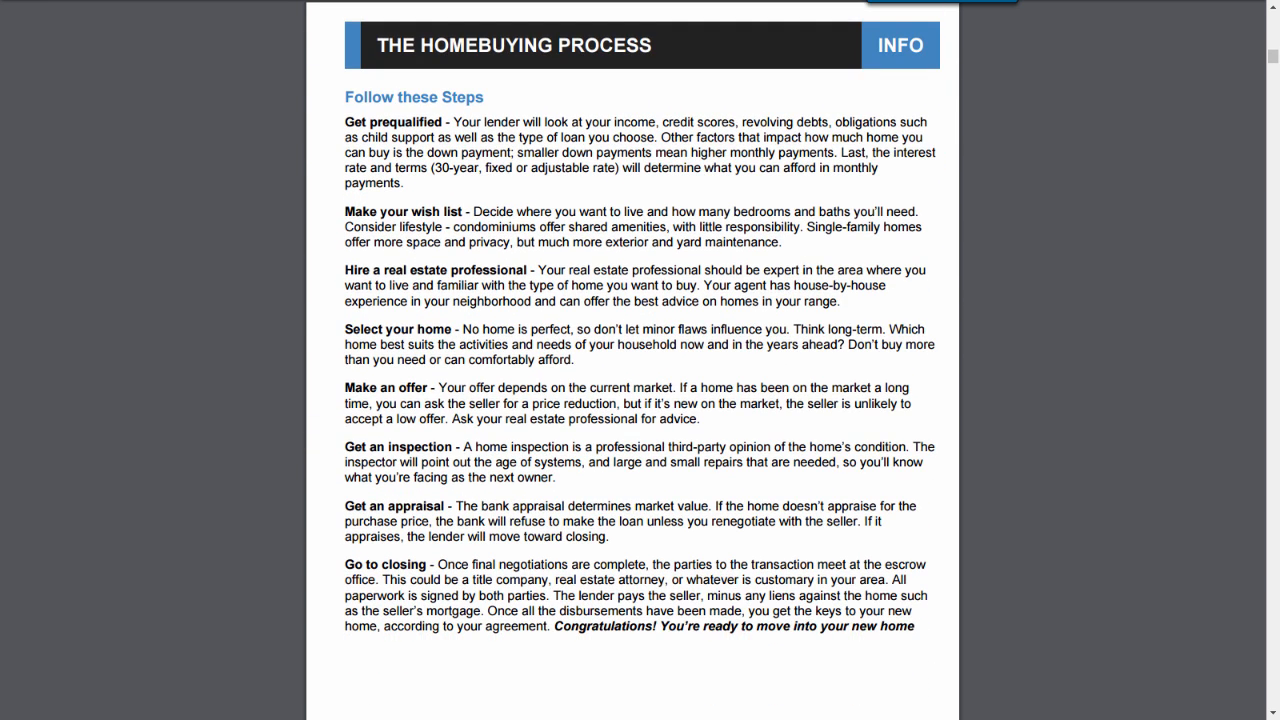
pyautogui.scroll(-6, 632, 360)
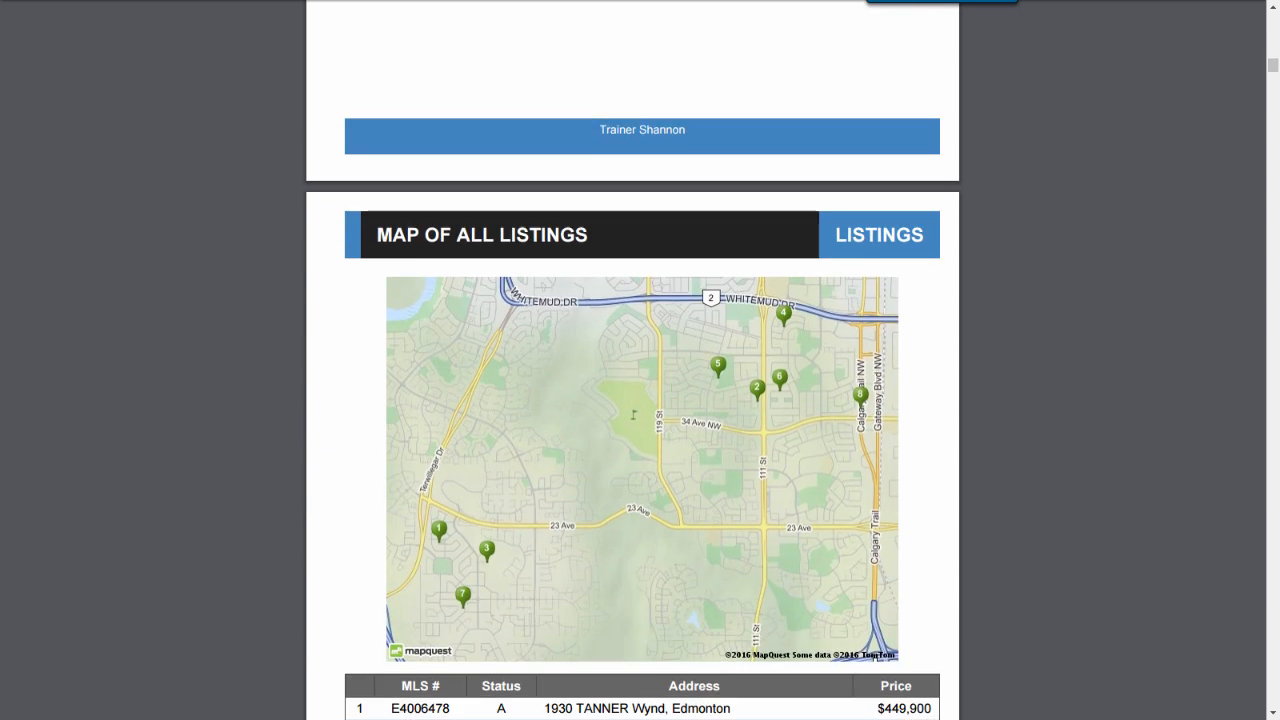
pyautogui.scroll(-2, 632, 360)
pyautogui.scroll(-2, 632, 360)
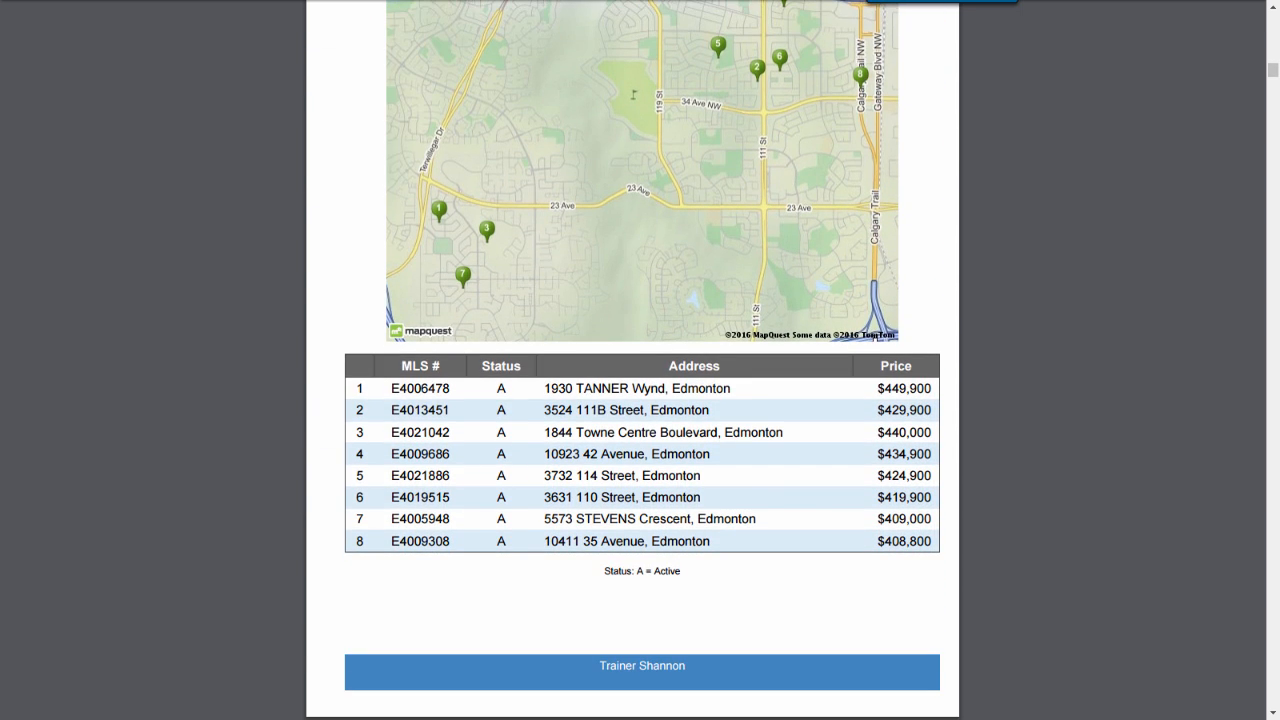
pyautogui.scroll(-6, 632, 360)
pyautogui.scroll(-2, 632, 360)
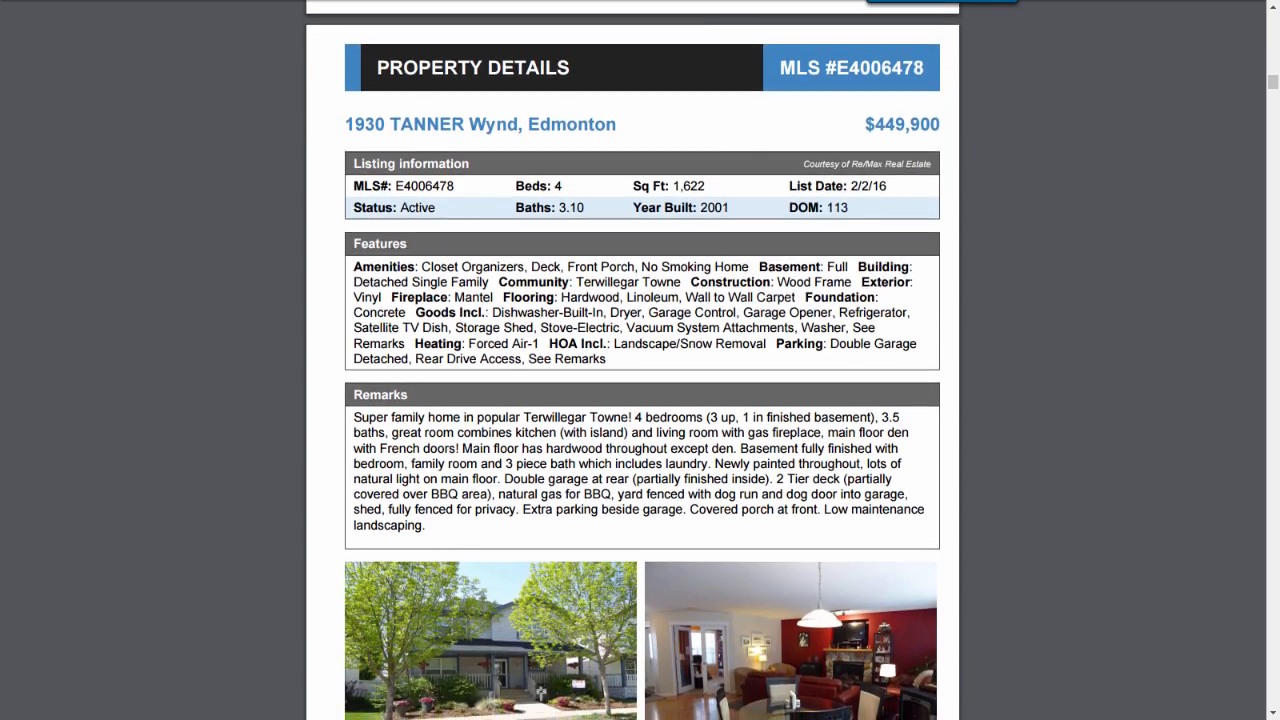
pyautogui.scroll(-6, 632, 360)
pyautogui.scroll(-6, 632, 360)
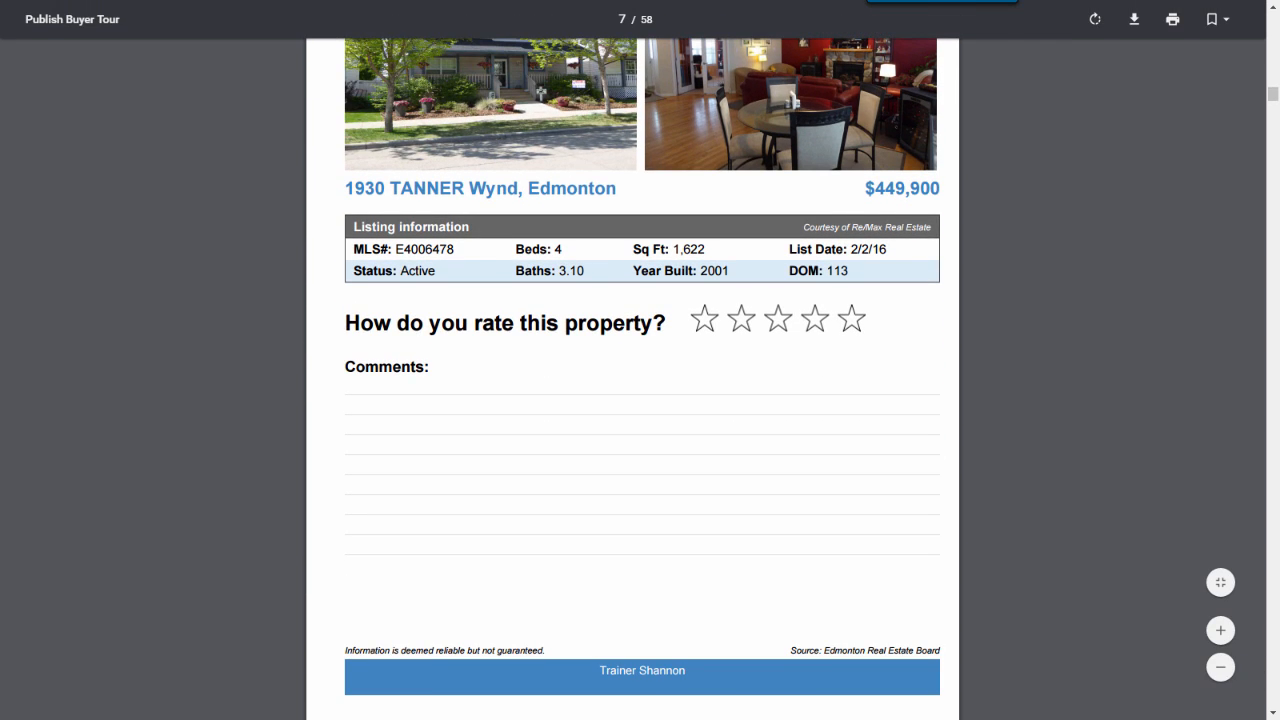
pyautogui.click(850, 322)
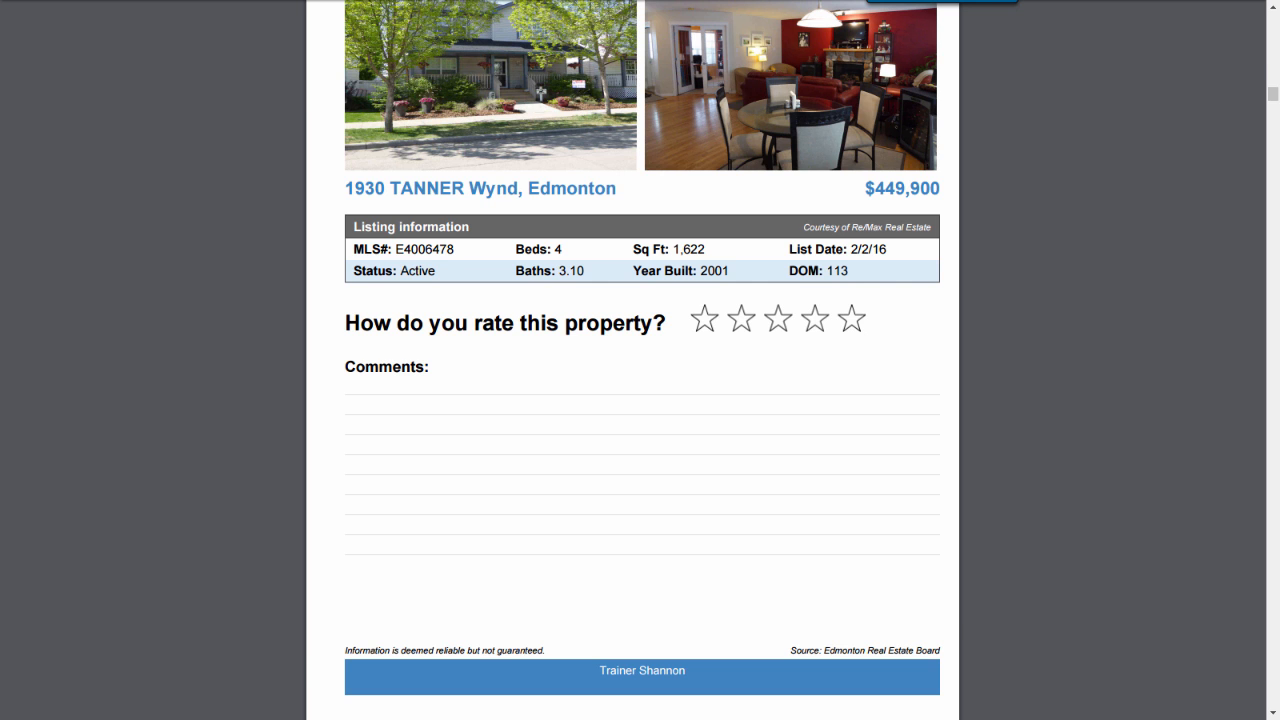
pyautogui.scroll(-5, 632, 390)
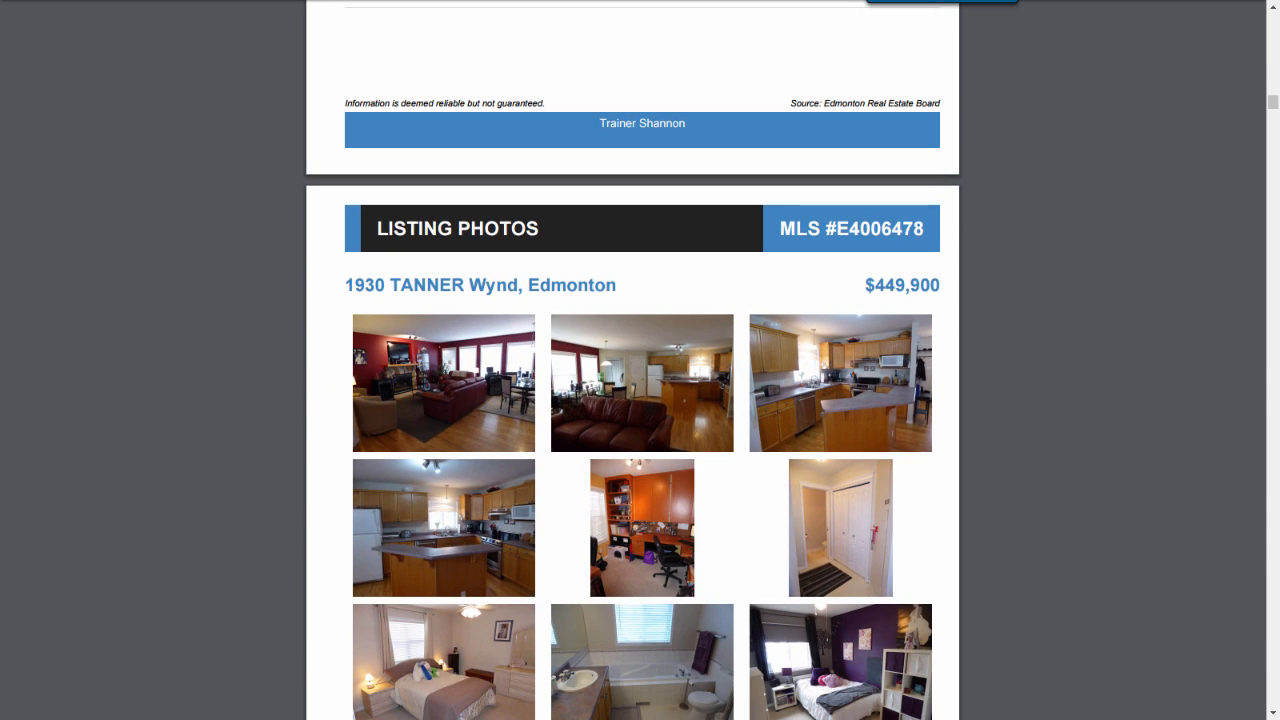
# Step: Scroll past the remaining listings' details, photos and restaurant pages to the final Area Restaurants table
pyautogui.scroll(-9, 632, 390)
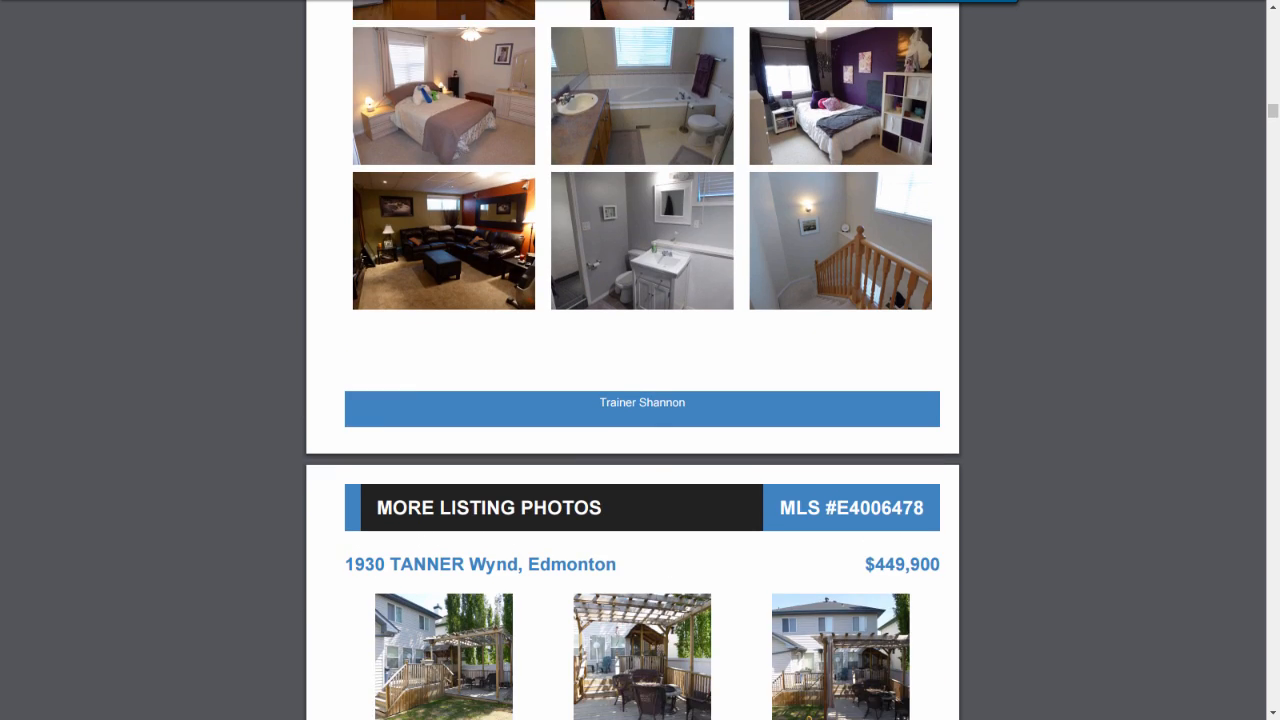
pyautogui.scroll(-6, 632, 390)
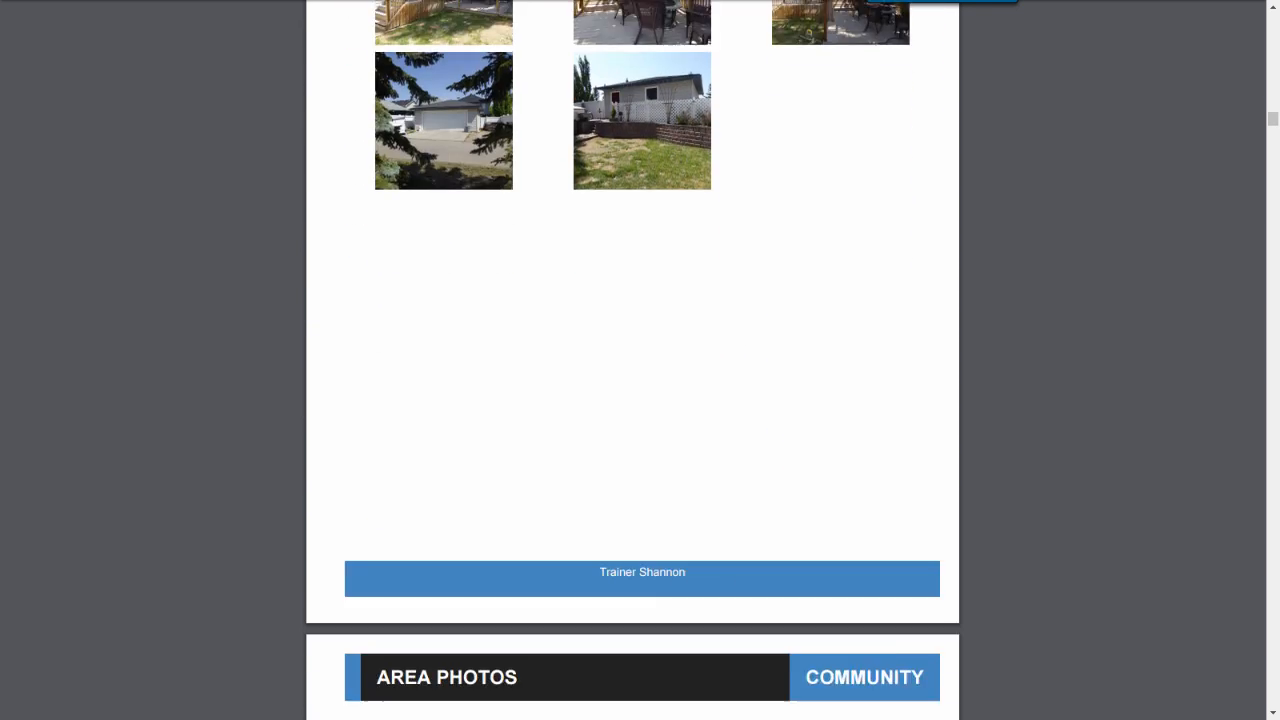
pyautogui.scroll(-4, 632, 390)
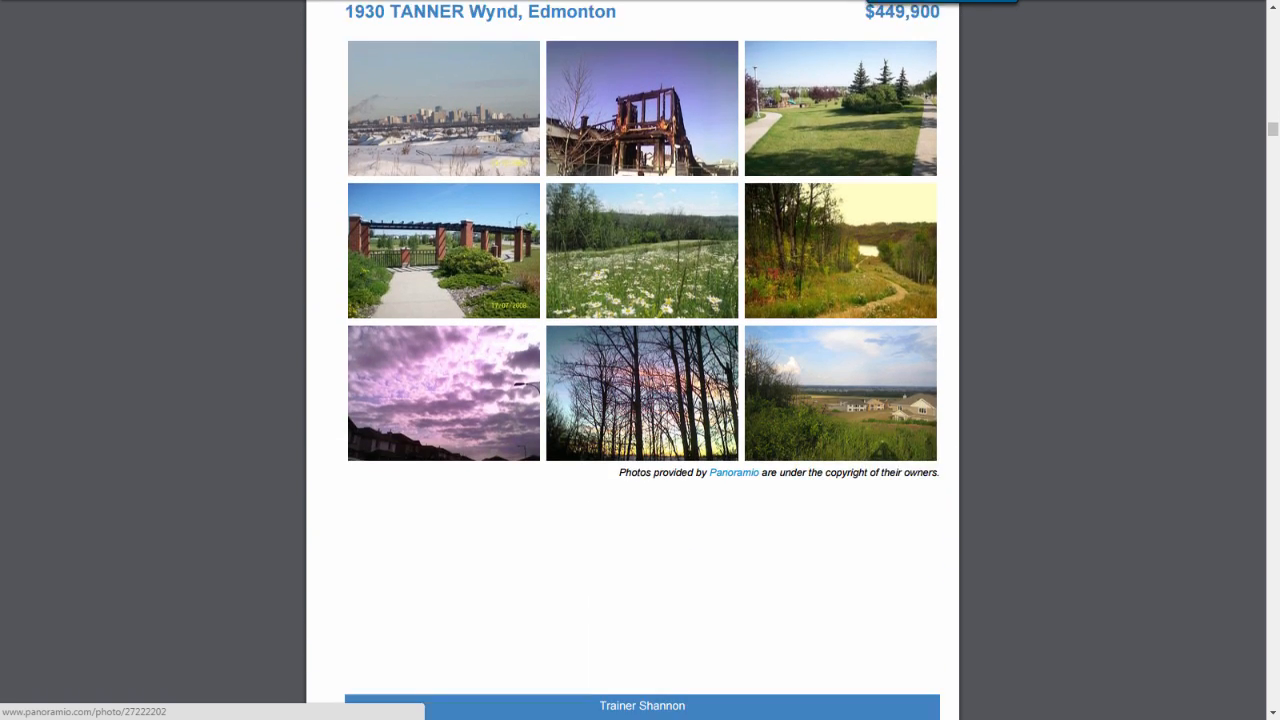
pyautogui.scroll(-3, 632, 390)
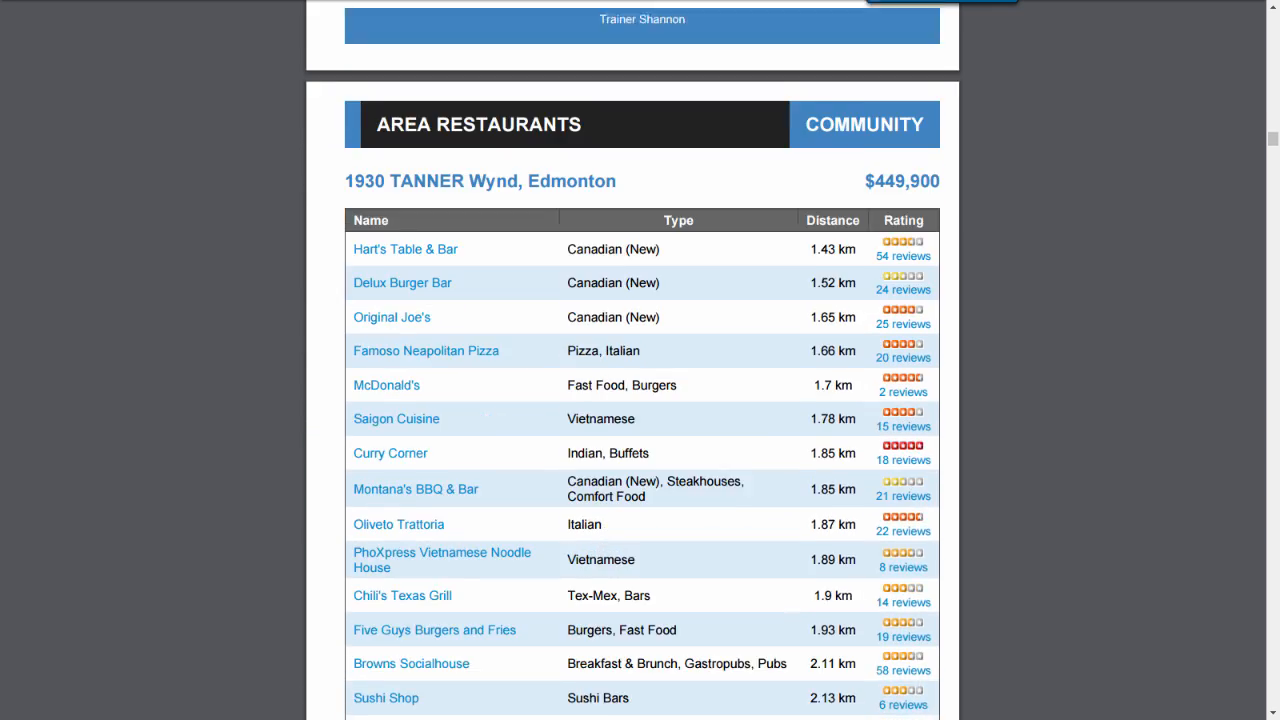
pyautogui.scroll(-6, 642, 390)
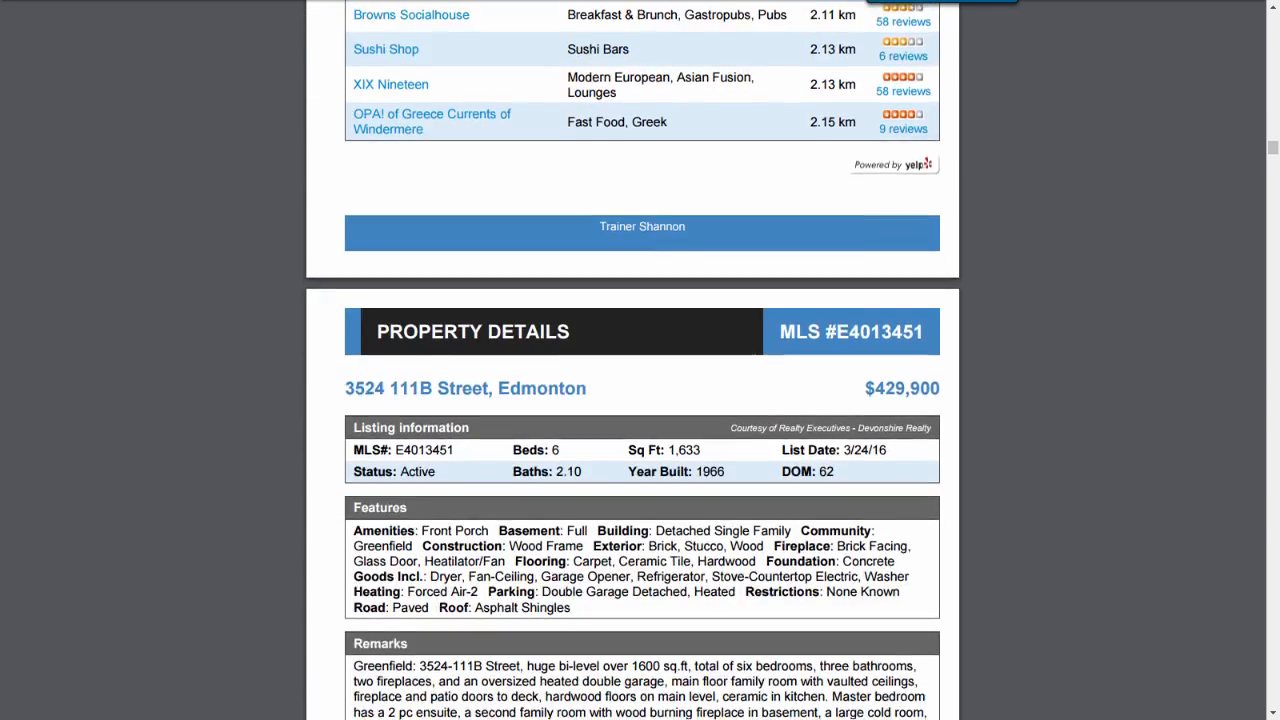
pyautogui.scroll(-5, 642, 390)
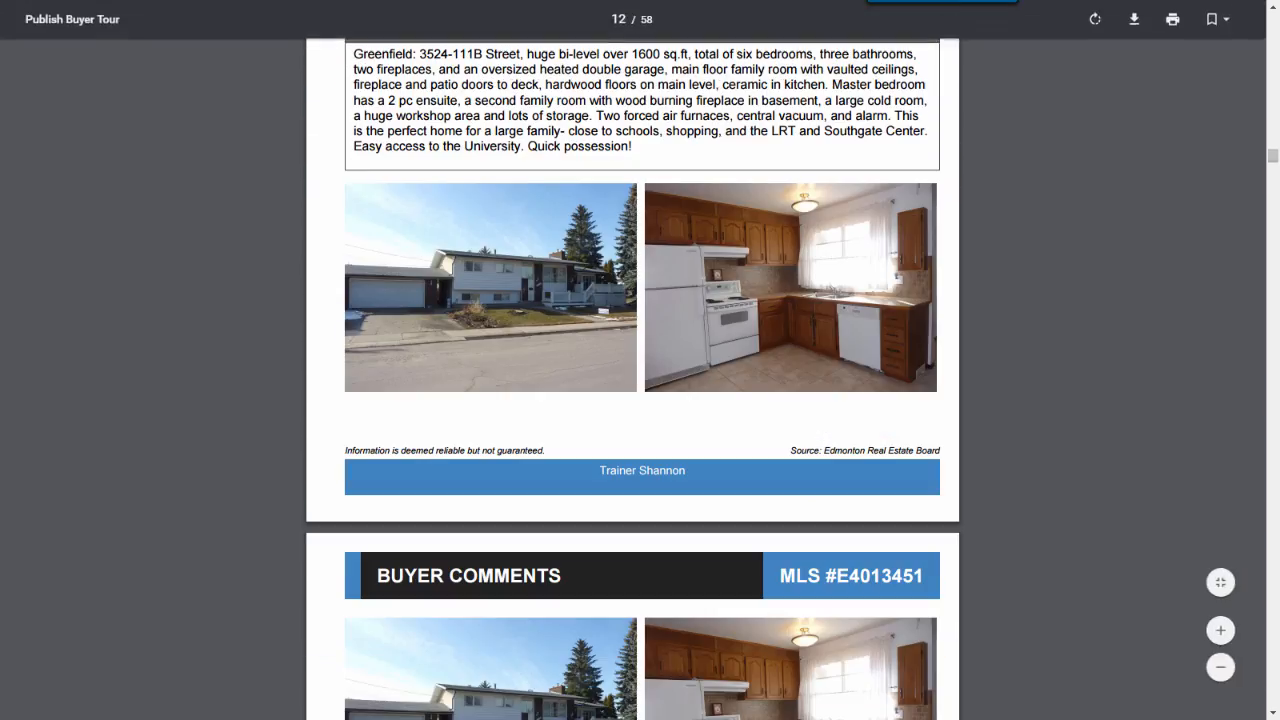
pyautogui.scroll(-13, 640, 390)
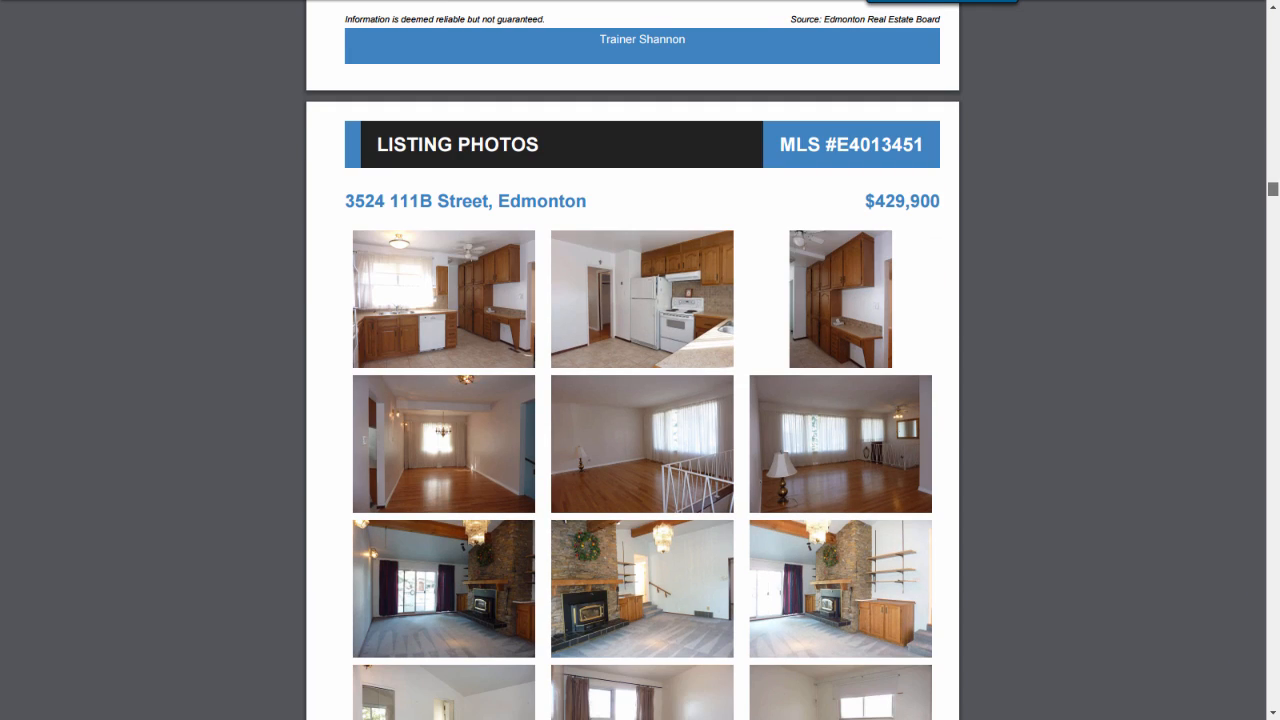
pyautogui.scroll(-20, 640, 390)
pyautogui.scroll(-20, 640, 390)
pyautogui.scroll(-8, 640, 390)
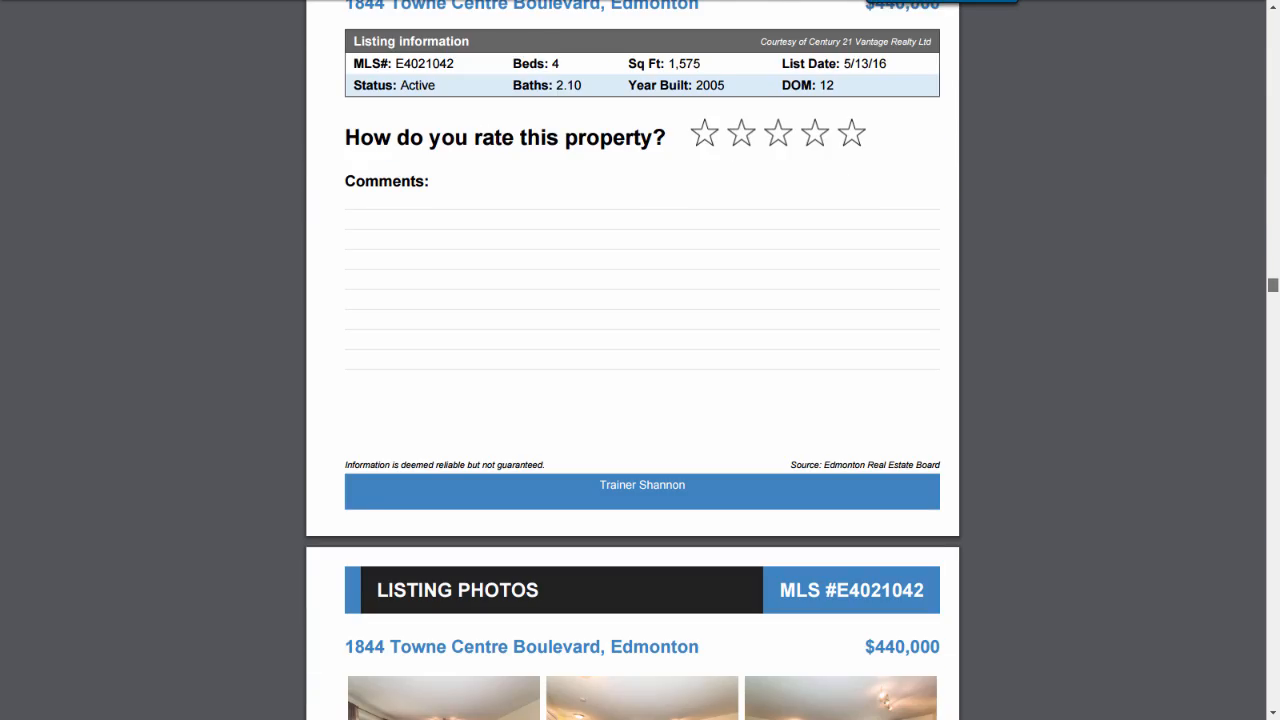
pyautogui.scroll(-20, 640, 390)
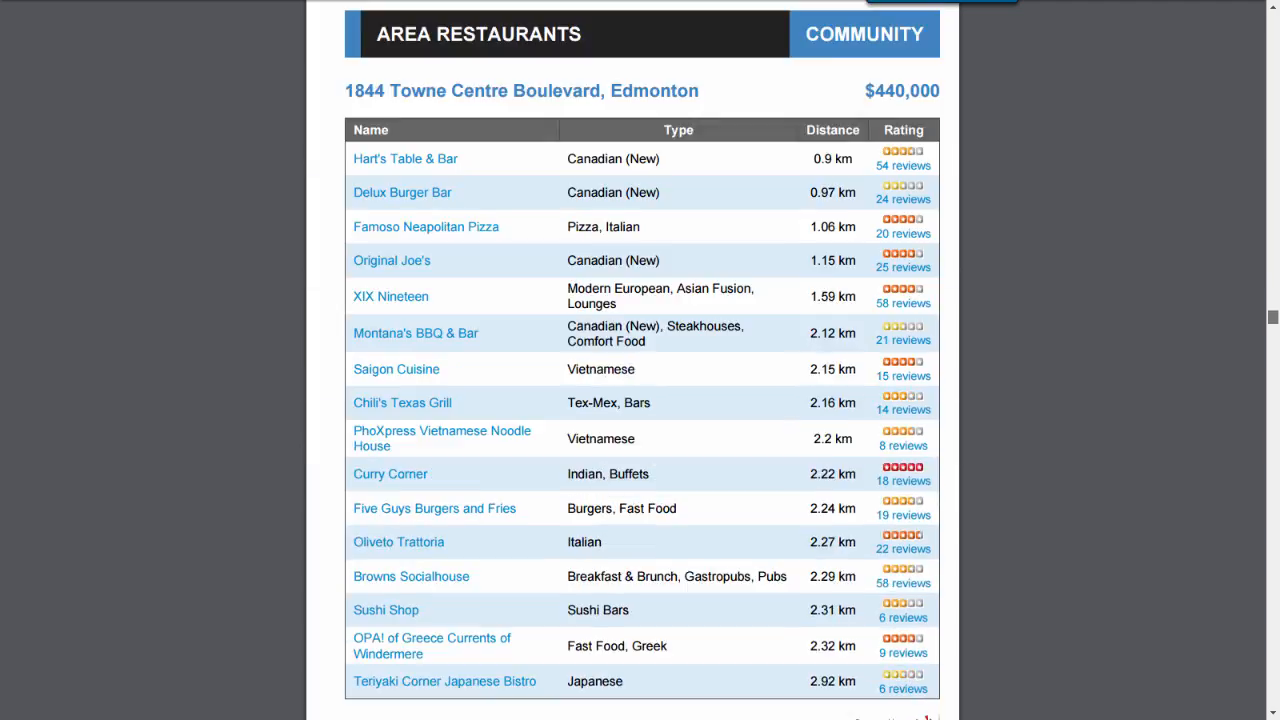
pyautogui.scroll(-15, 640, 390)
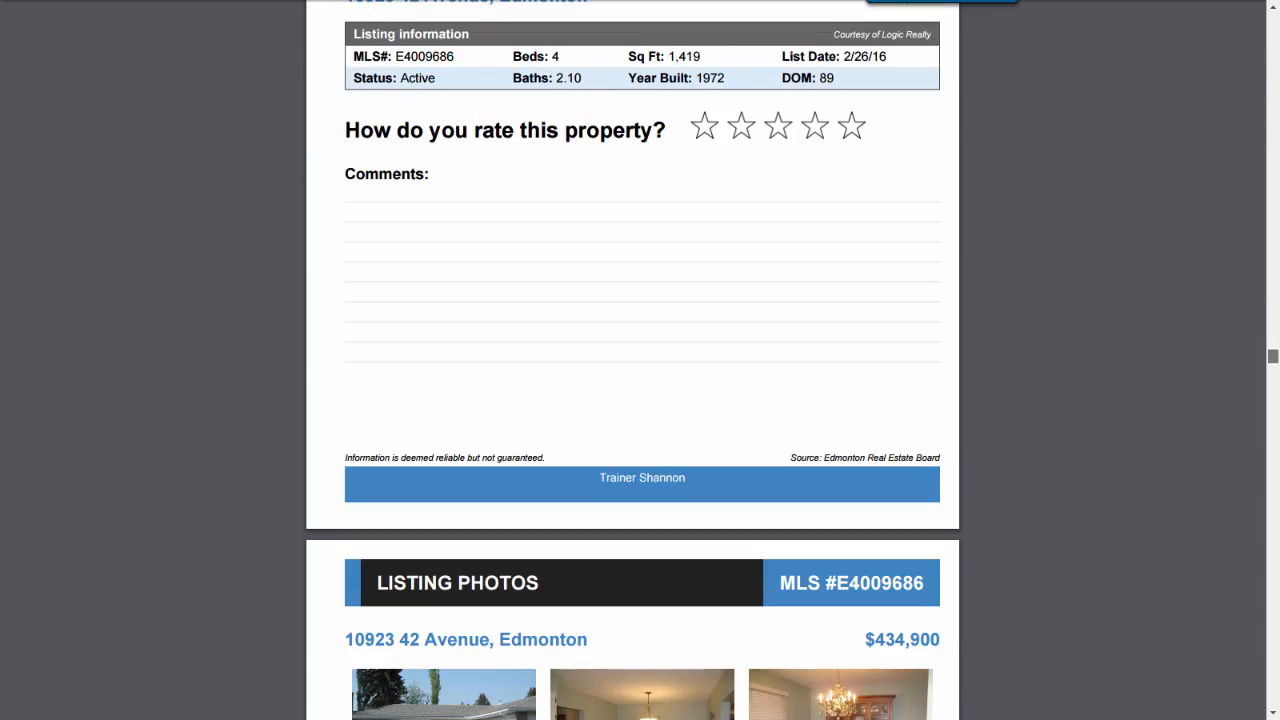
pyautogui.scroll(-20, 640, 390)
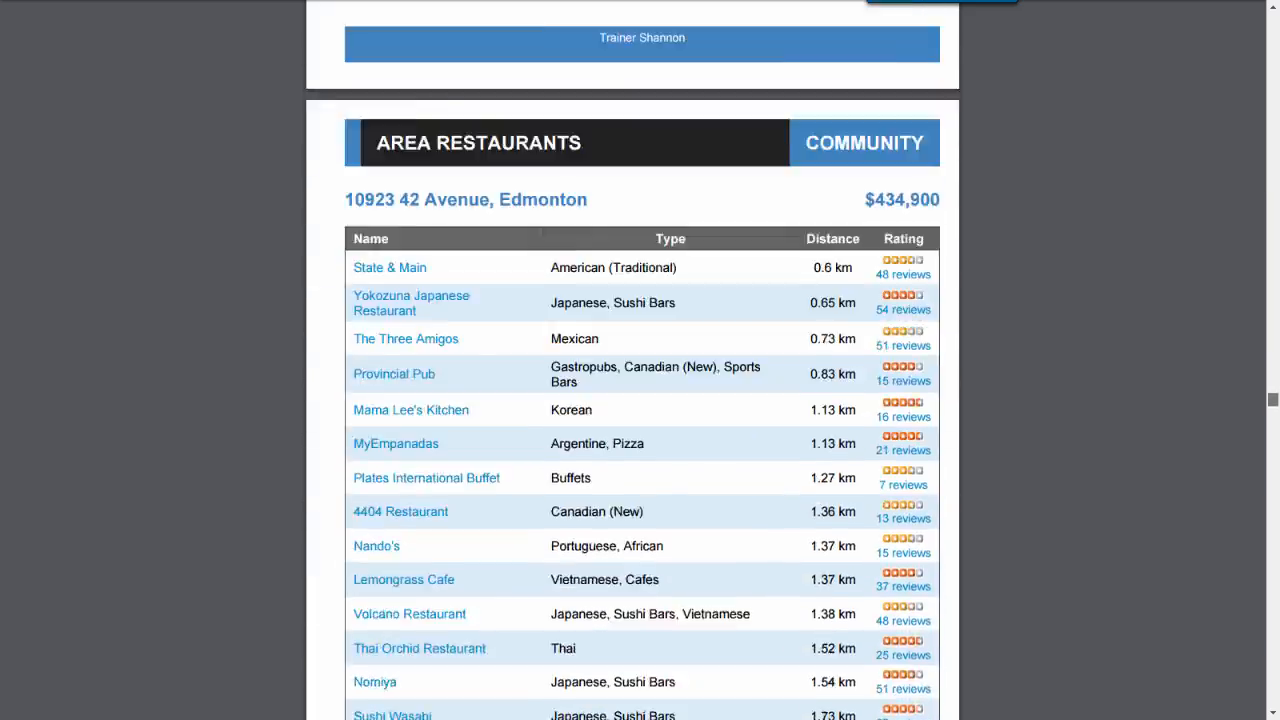
pyautogui.scroll(-20, 640, 390)
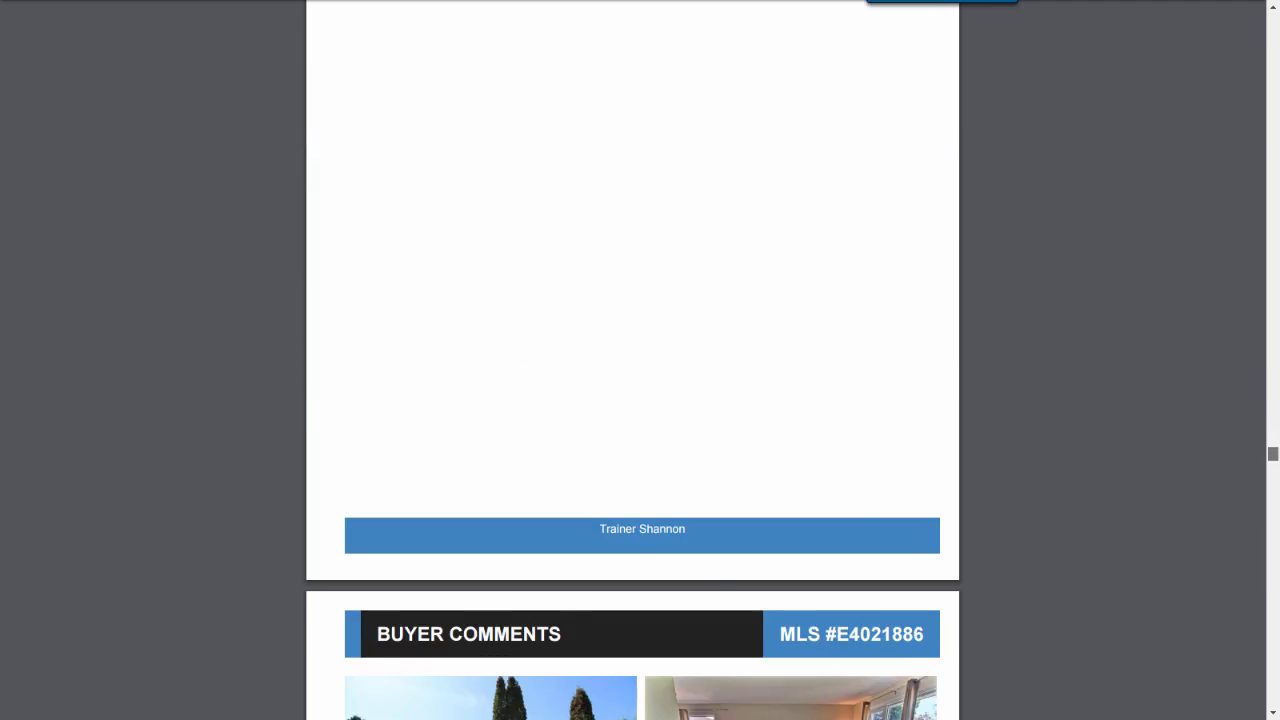
pyautogui.scroll(-20, 640, 390)
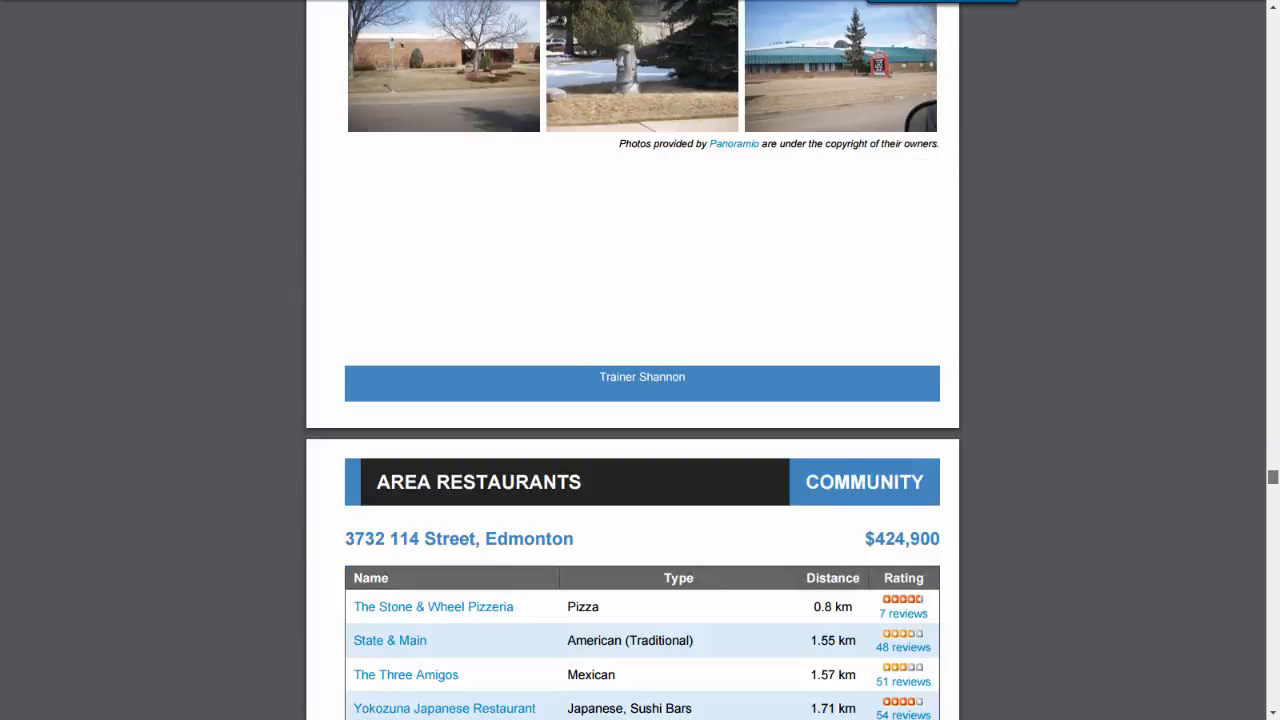
pyautogui.scroll(-20, 640, 390)
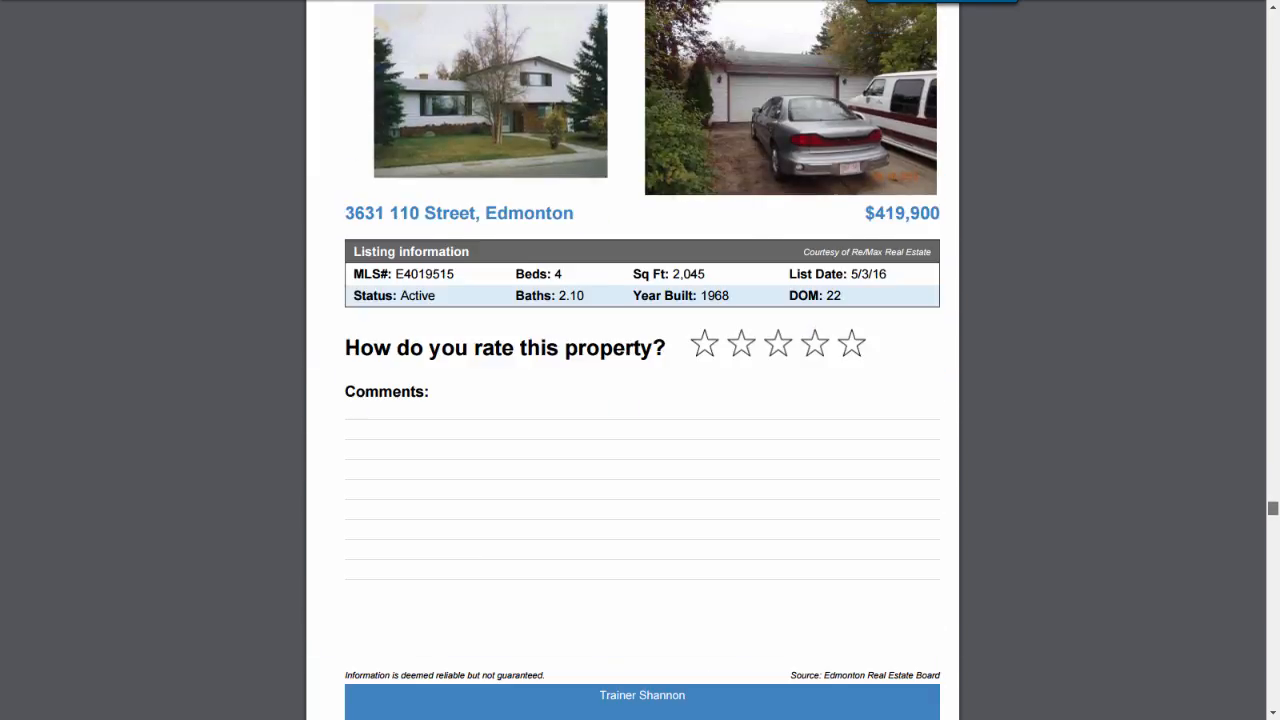
pyautogui.scroll(-20, 640, 390)
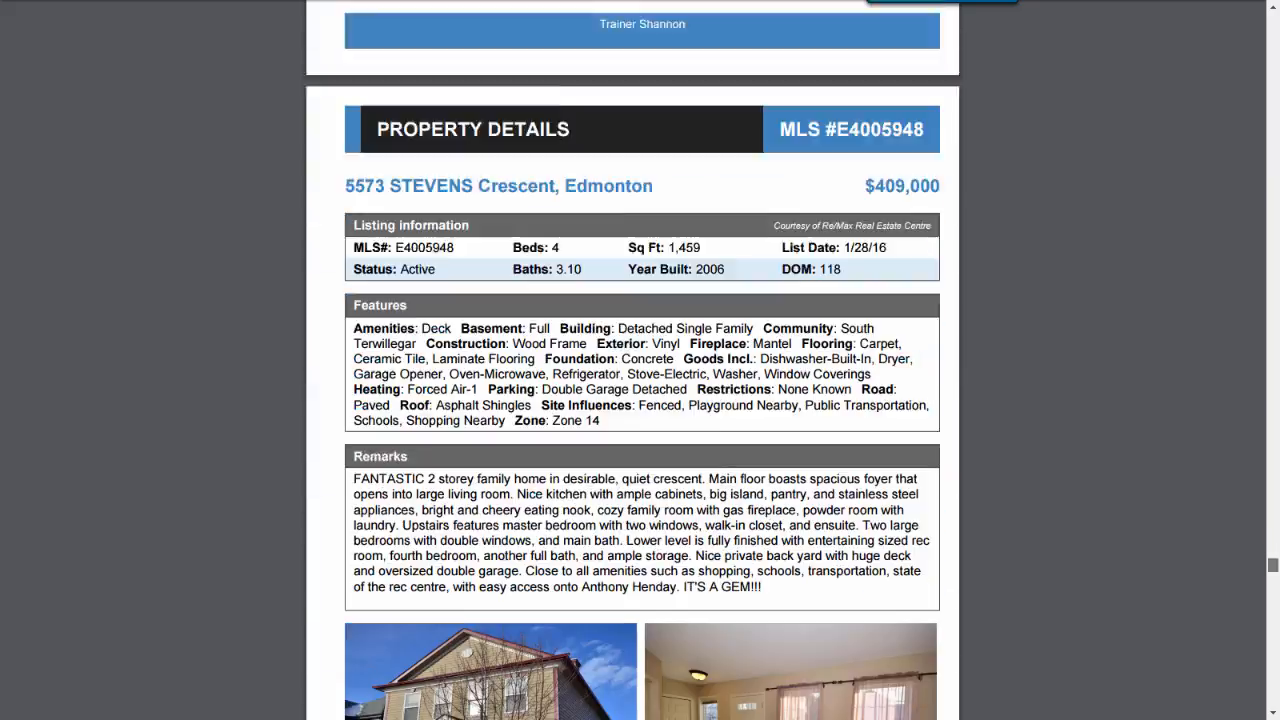
pyautogui.scroll(-20, 640, 390)
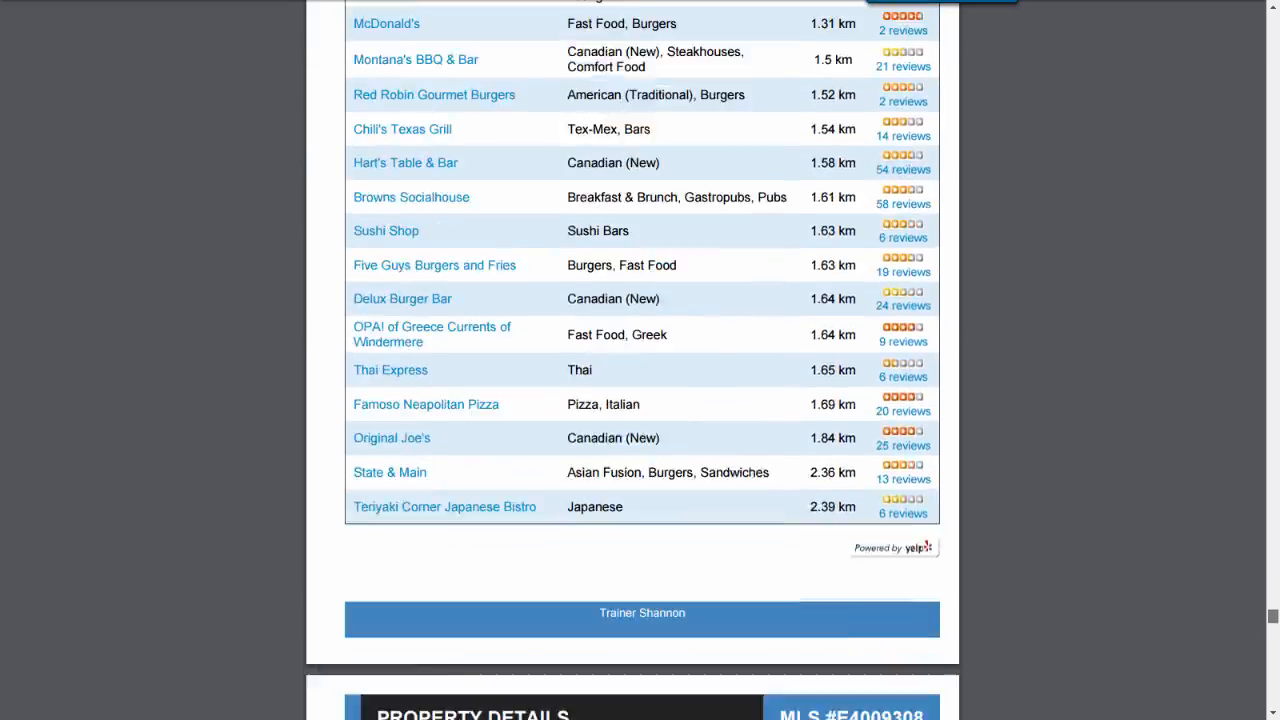
pyautogui.scroll(-15, 640, 390)
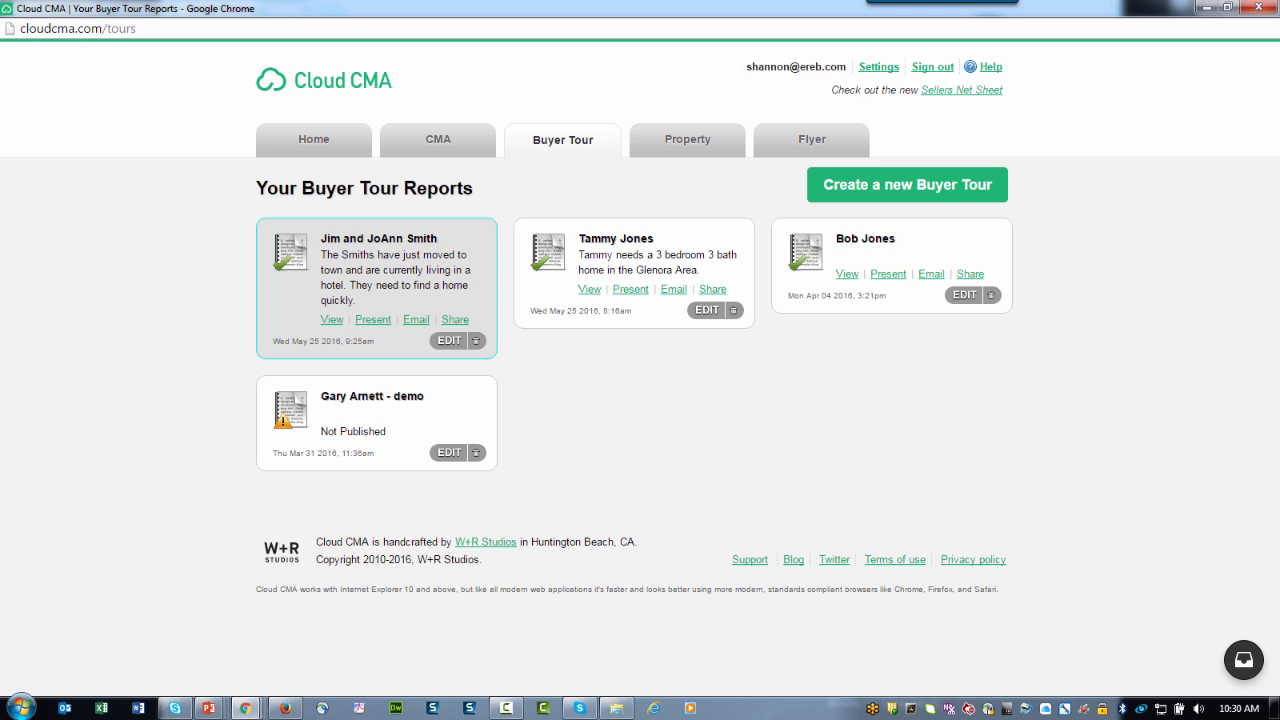
# Step: Present the first buyer tour report, opening its cover slide with listing photos
pyautogui.click(374, 322)
pyautogui.click(373, 321)
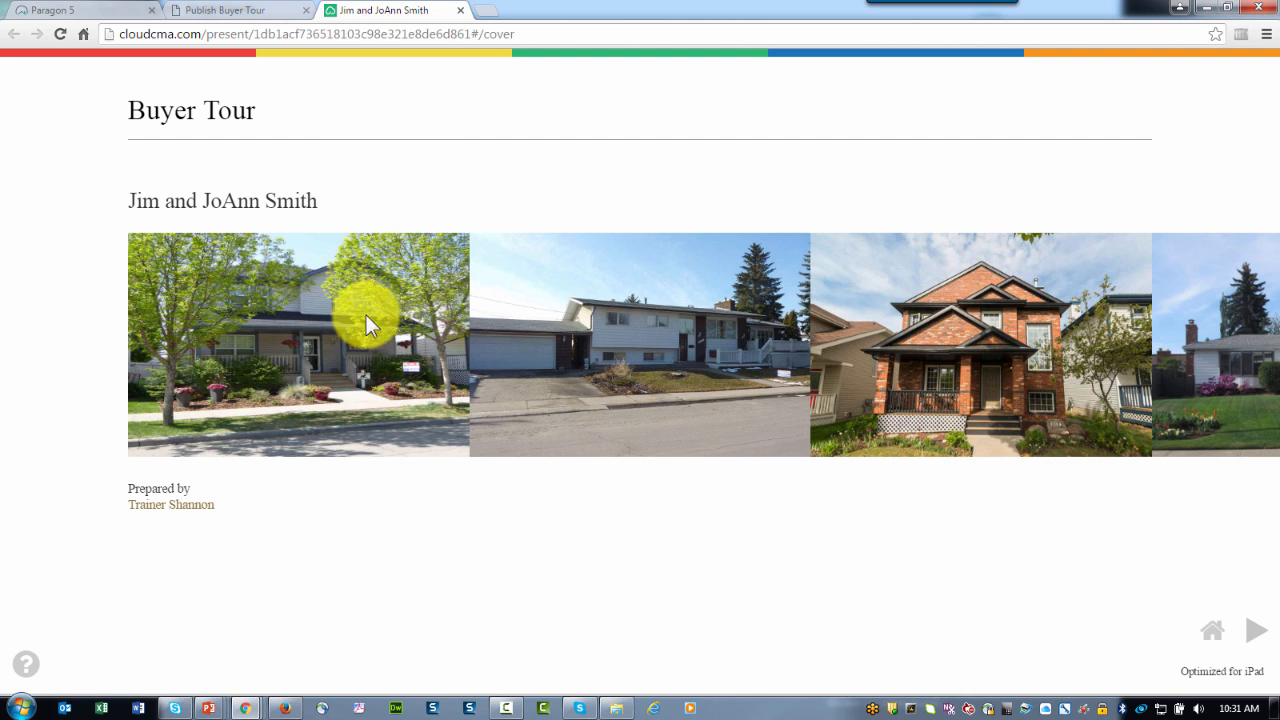
pyautogui.click(1256, 640)
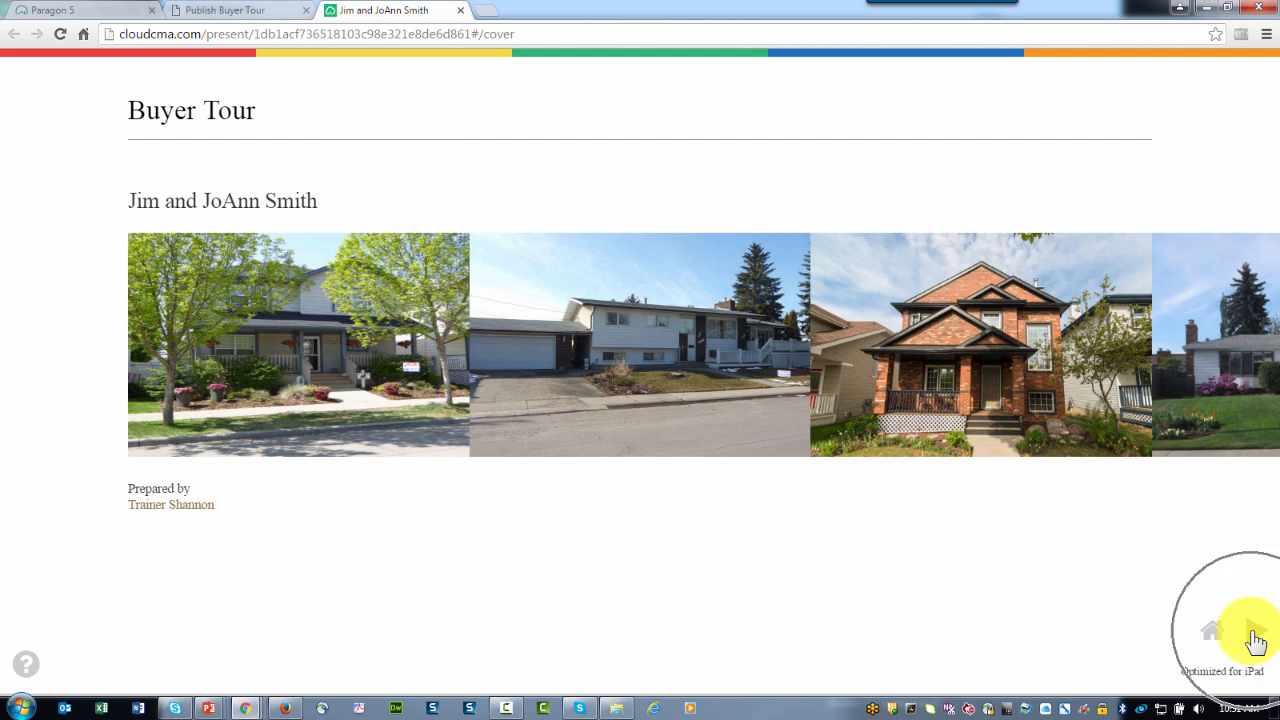
pyautogui.click(1254, 638)
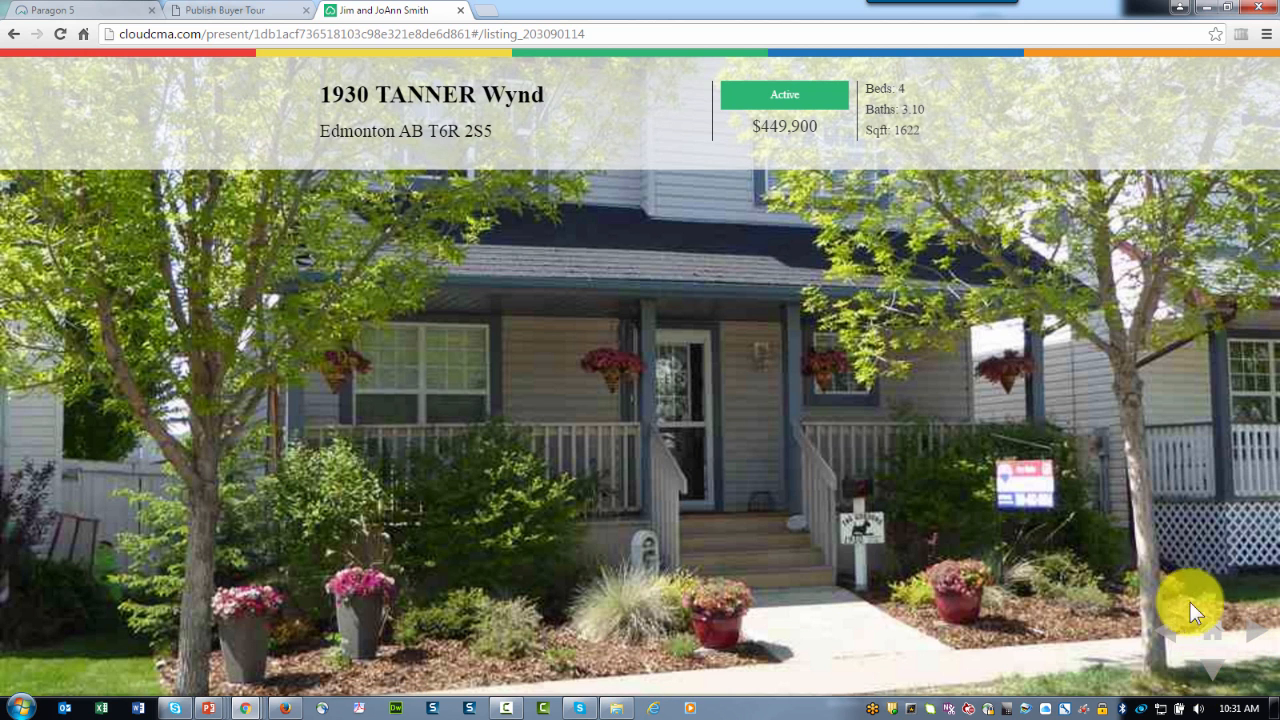
pyautogui.click(1214, 676)
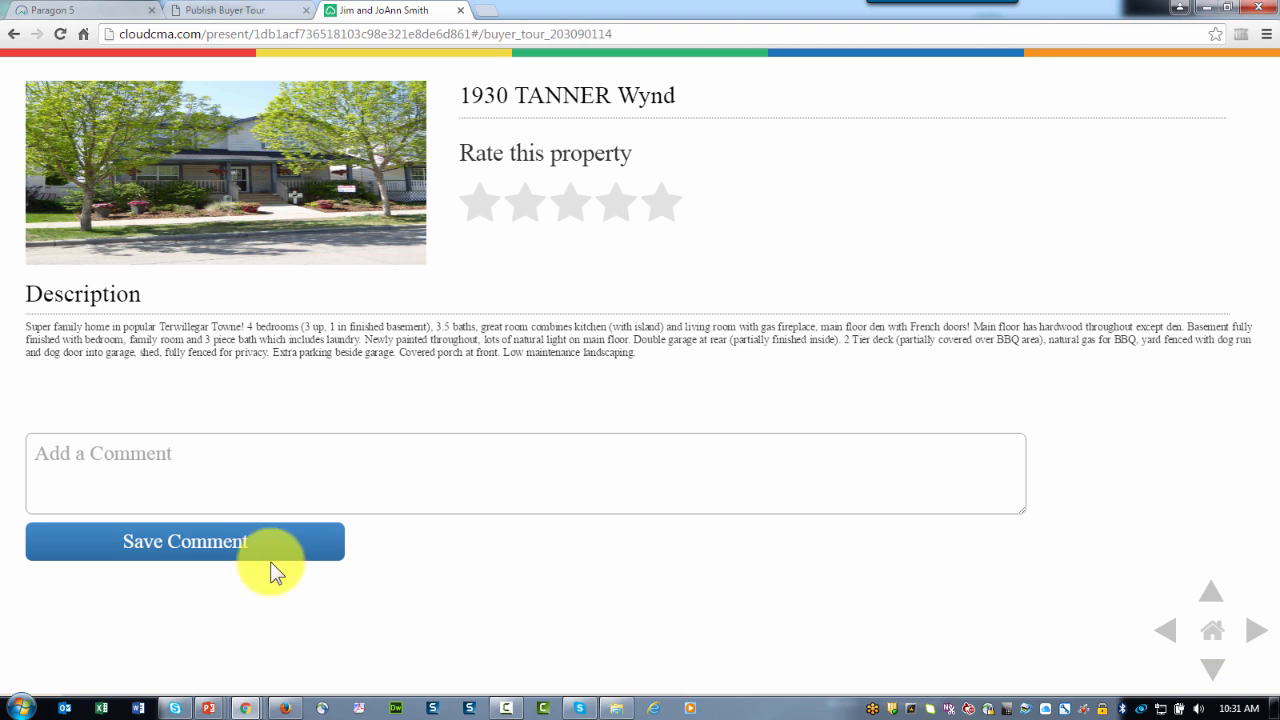
pyautogui.click(110, 458)
pyautogui.write('asdfjalskd ja;lsjkd')
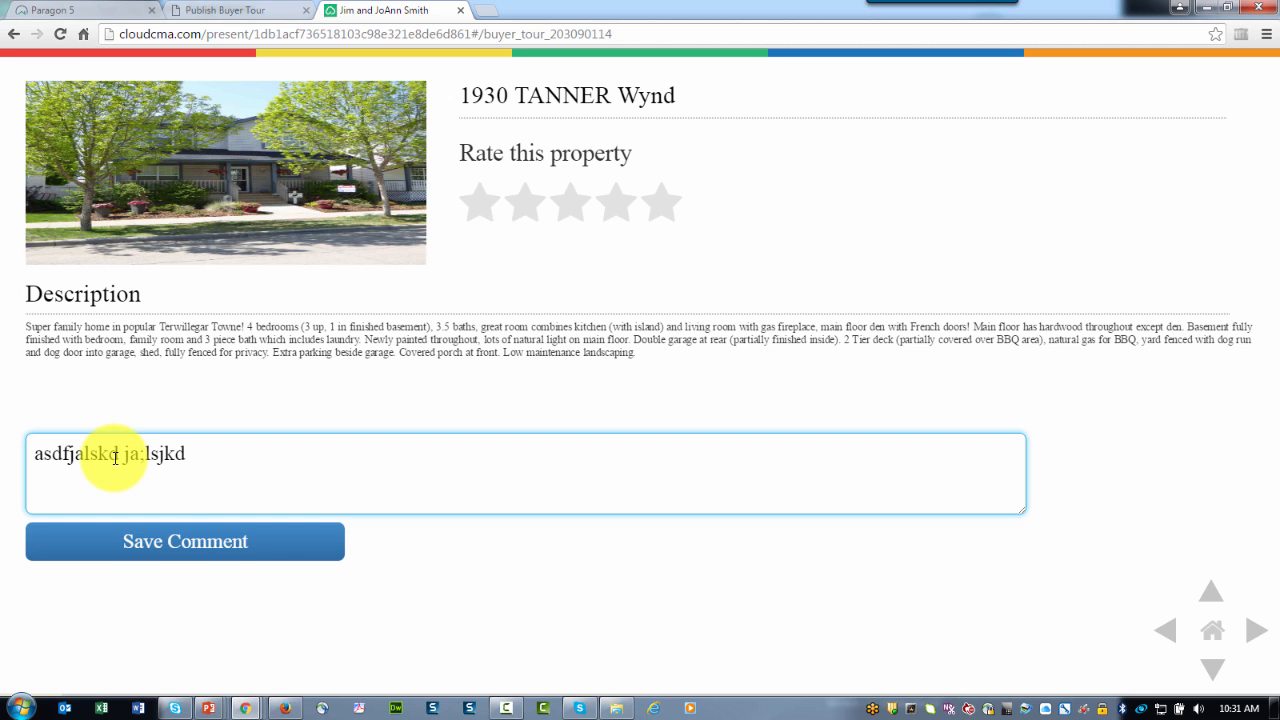
pyautogui.click(168, 542)
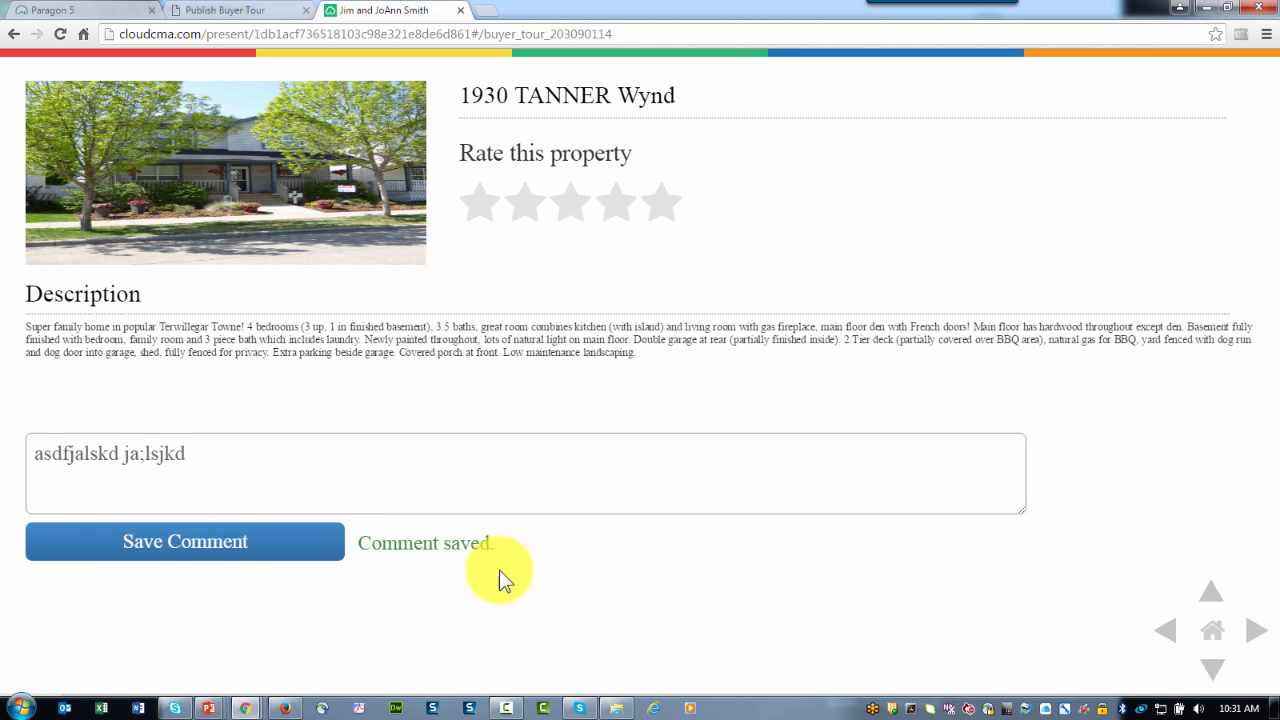
# Step: Browse the listing's two photo pages and the area restaurants slide
pyautogui.click(1208, 665)
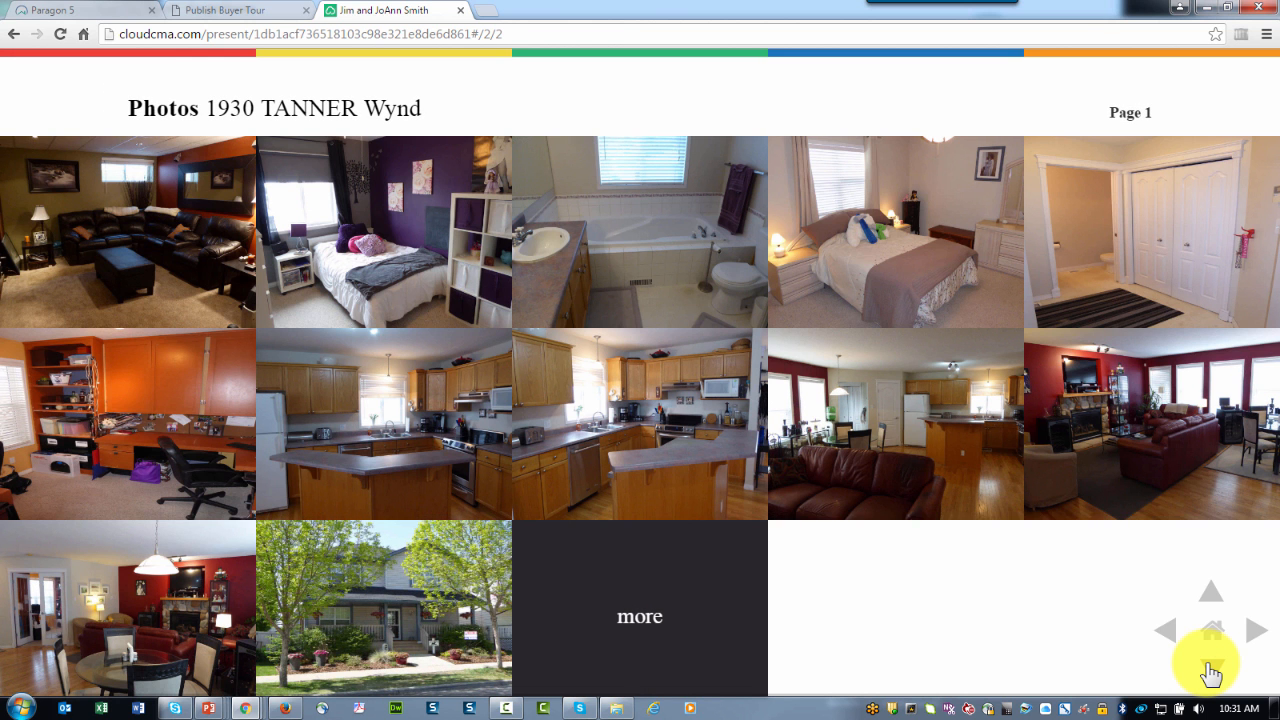
pyautogui.click(1210, 668)
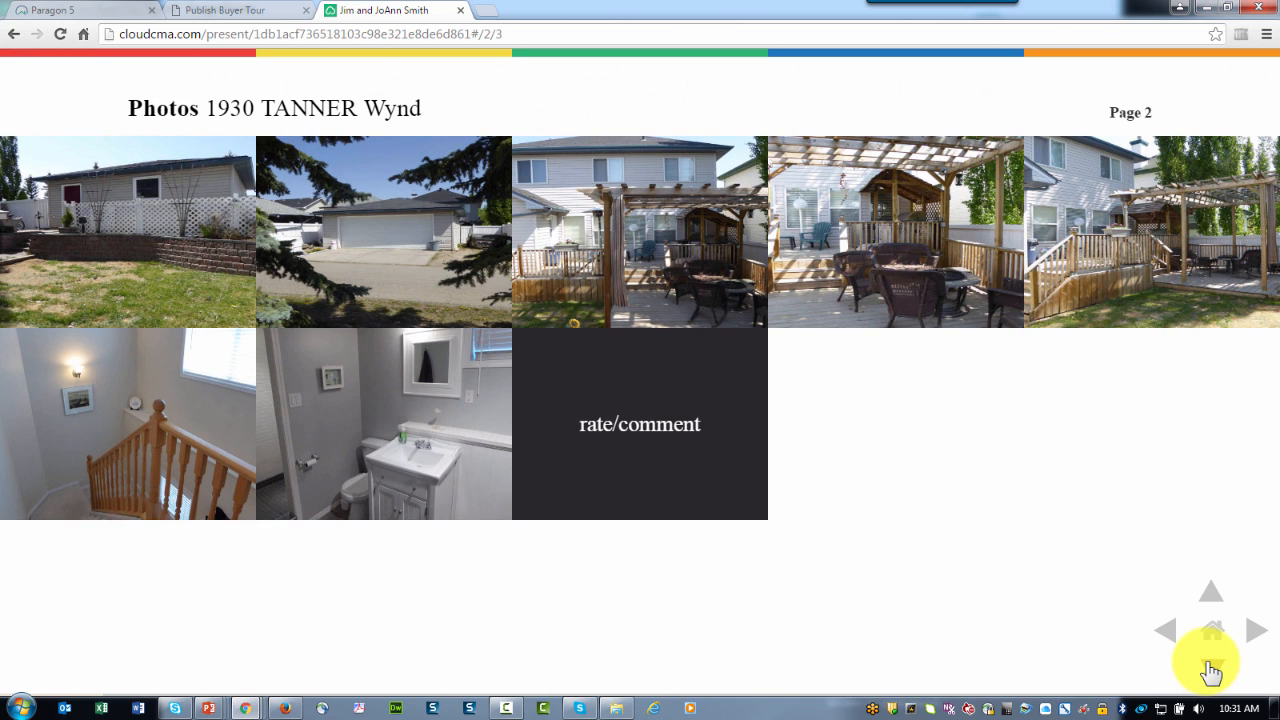
pyautogui.click(1210, 668)
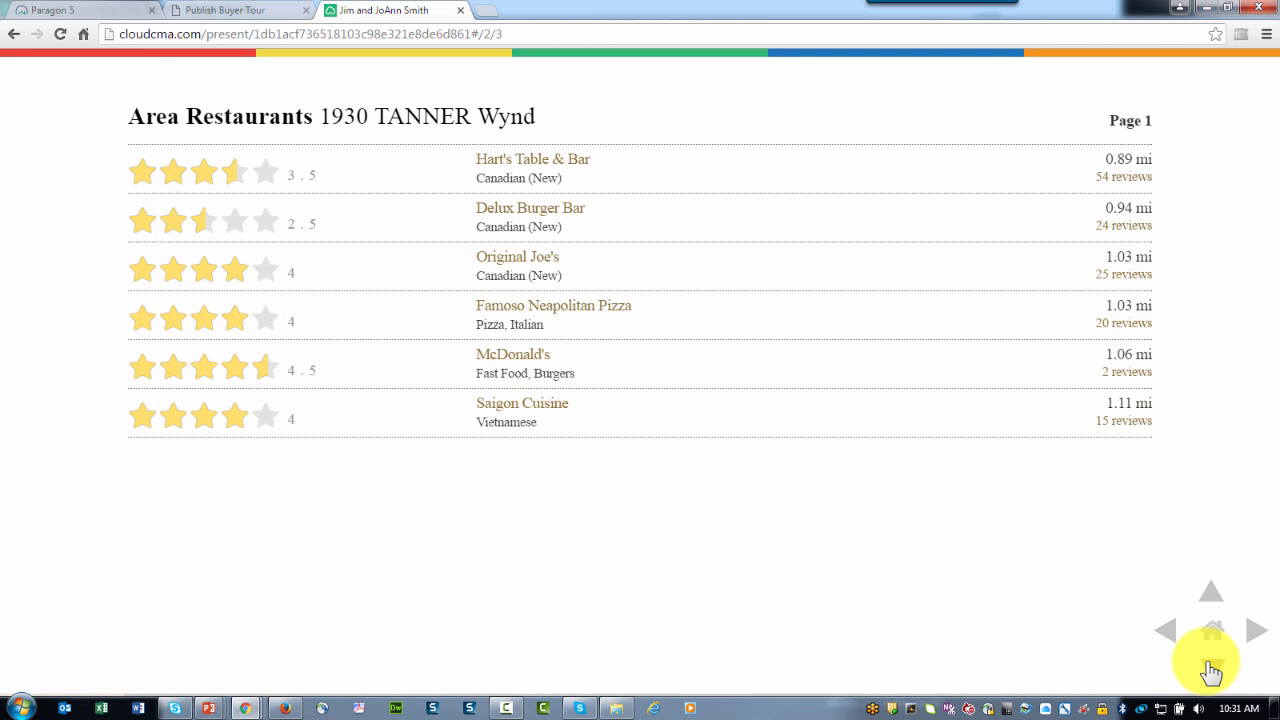
pyautogui.click(1208, 597)
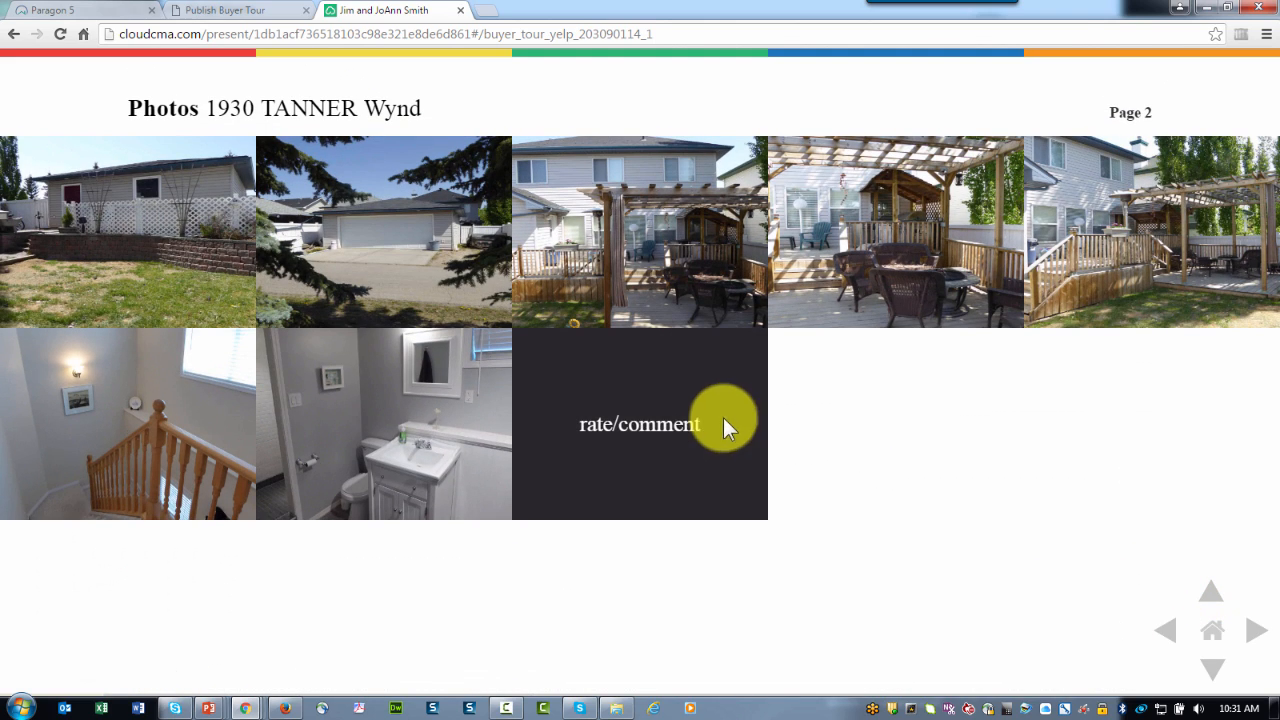
pyautogui.click(626, 447)
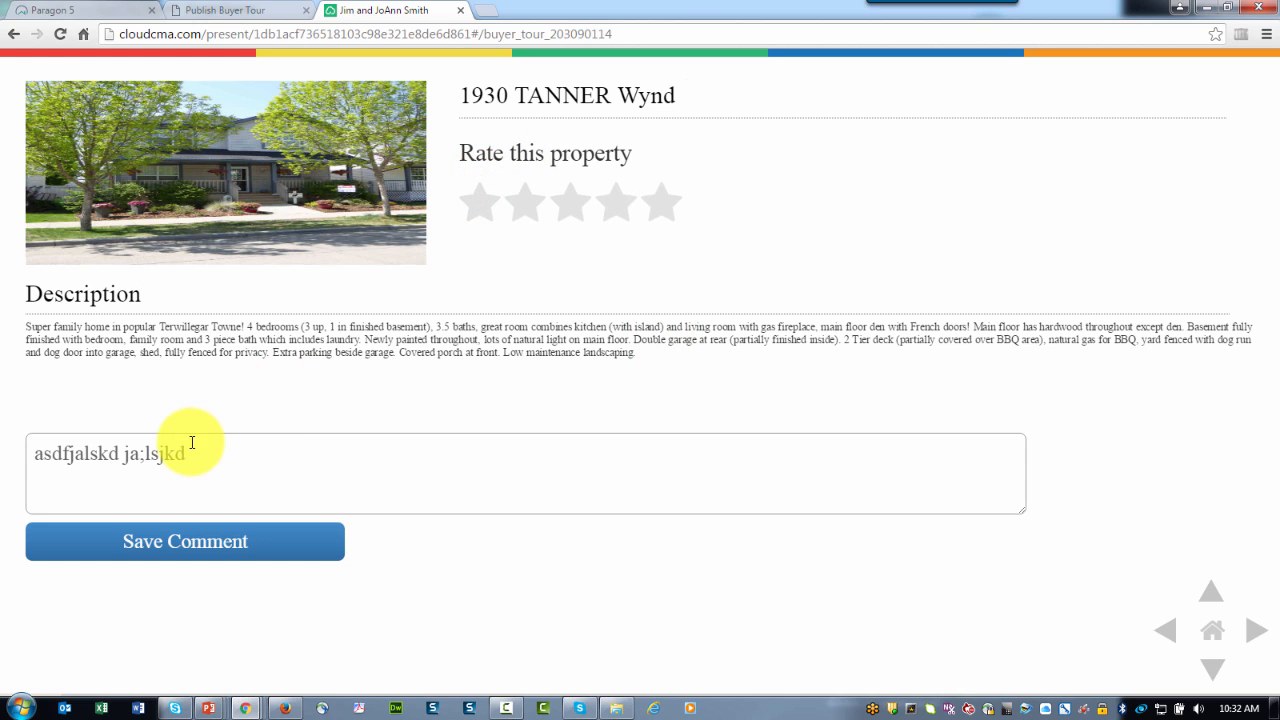
pyautogui.click(618, 205)
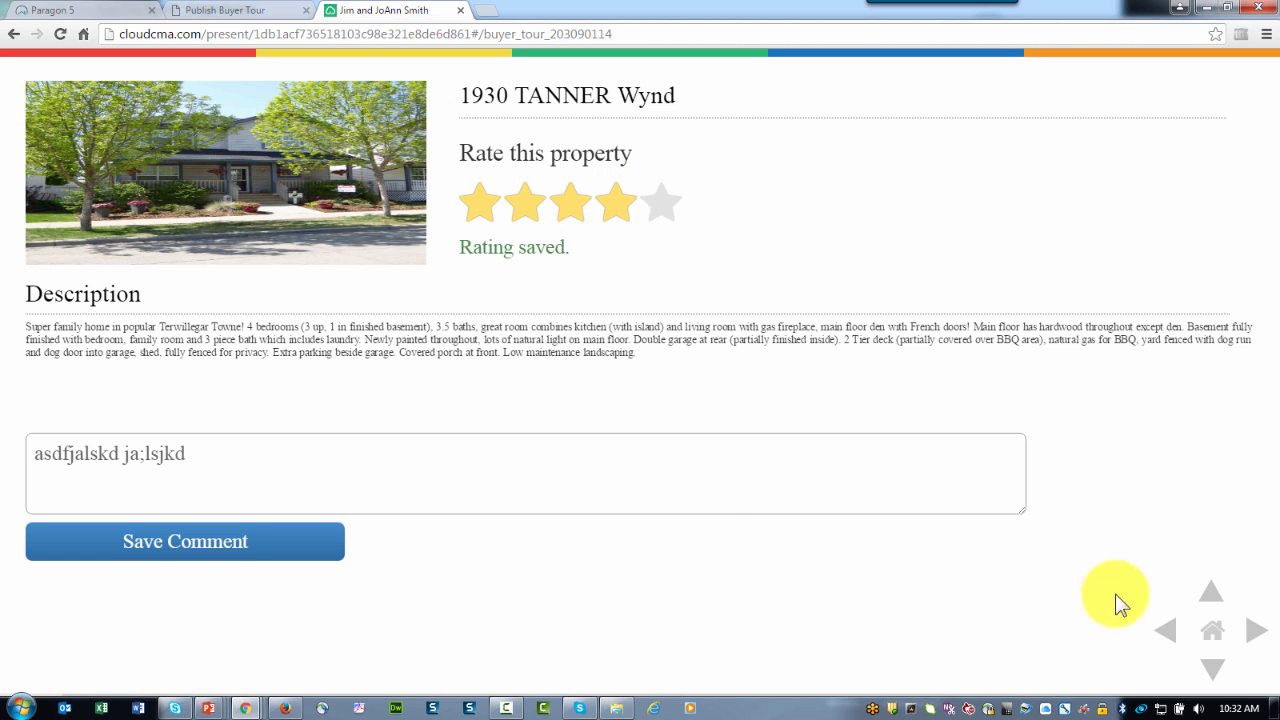
pyautogui.click(1255, 637)
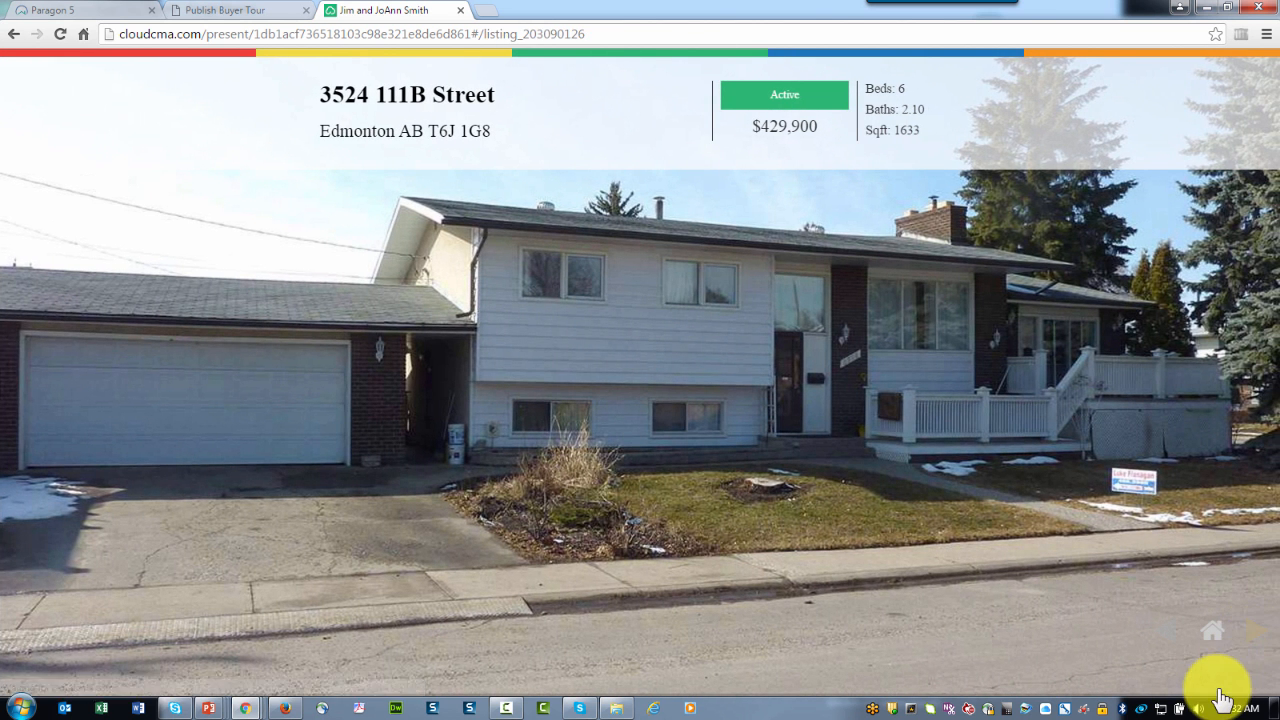
pyautogui.click(1218, 660)
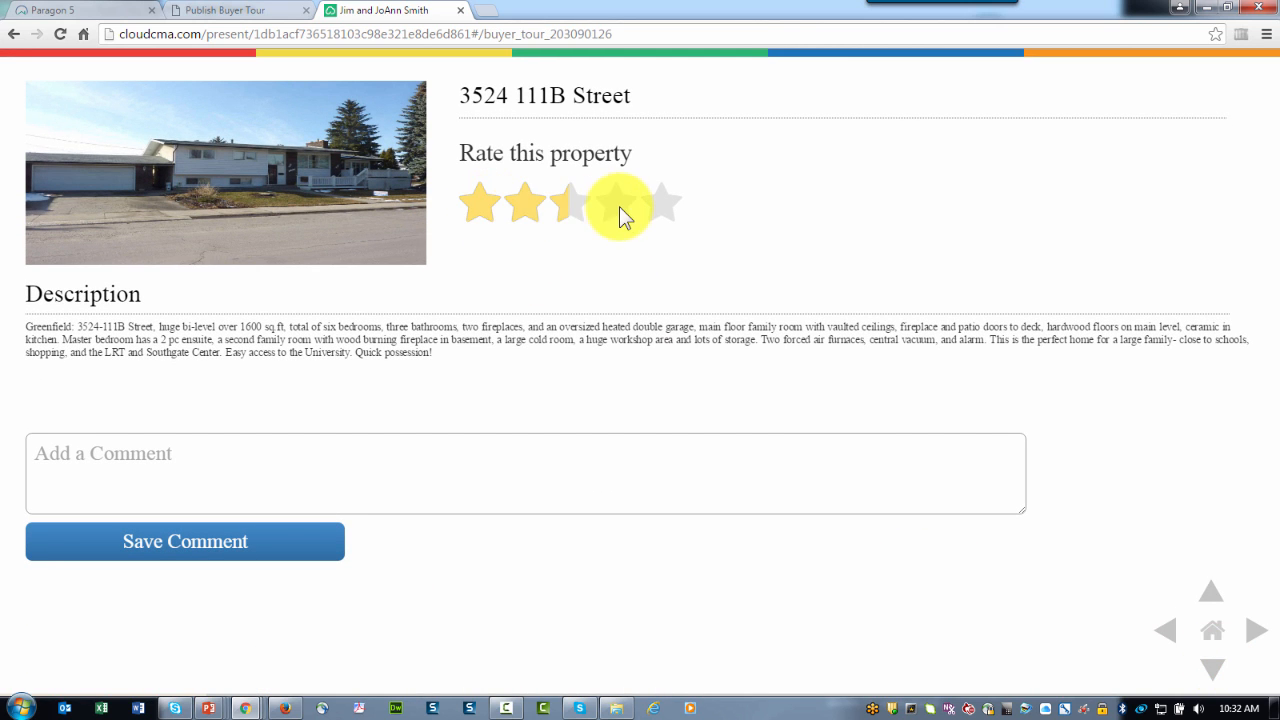
pyautogui.click(1214, 668)
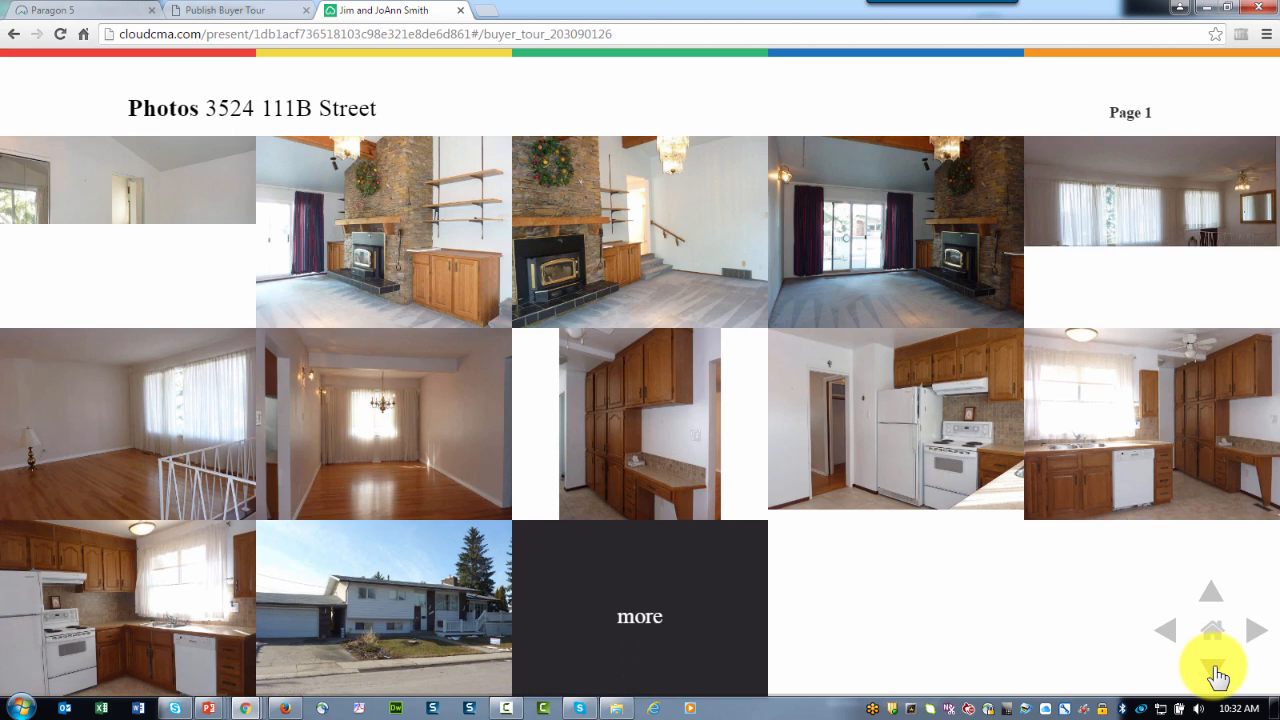
pyautogui.click(1216, 672)
pyautogui.click(1216, 672)
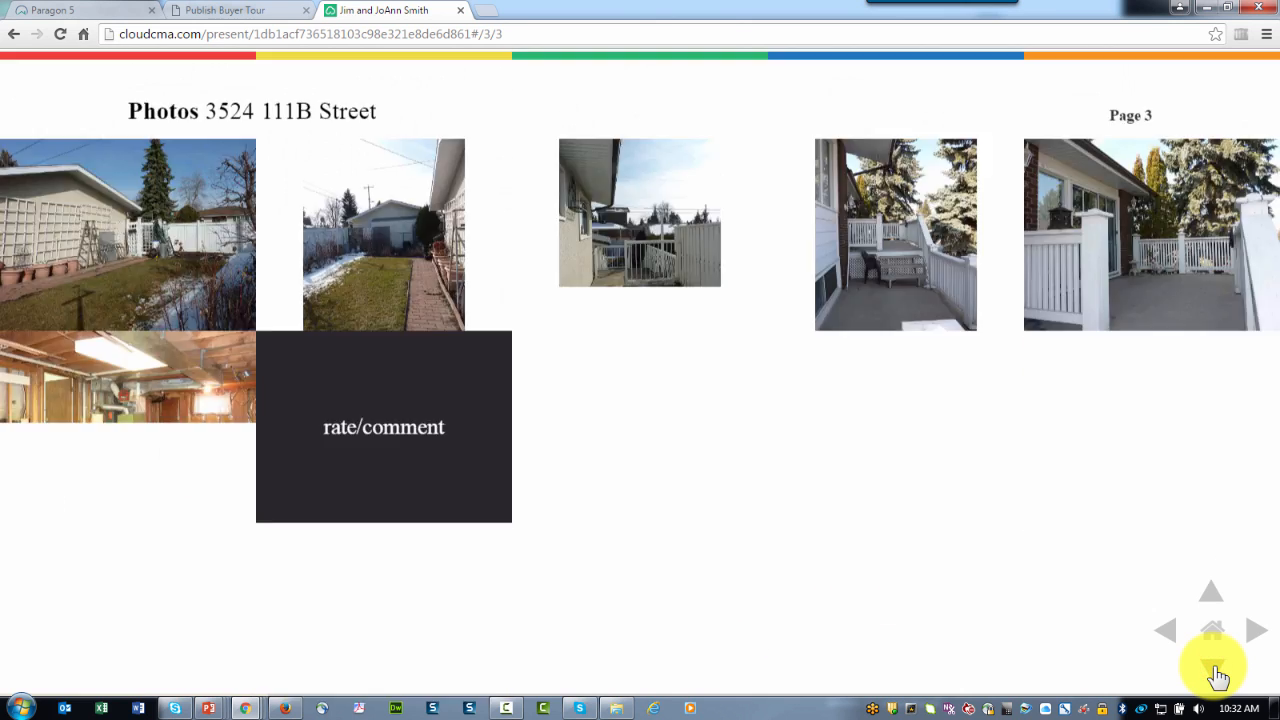
pyautogui.click(1216, 672)
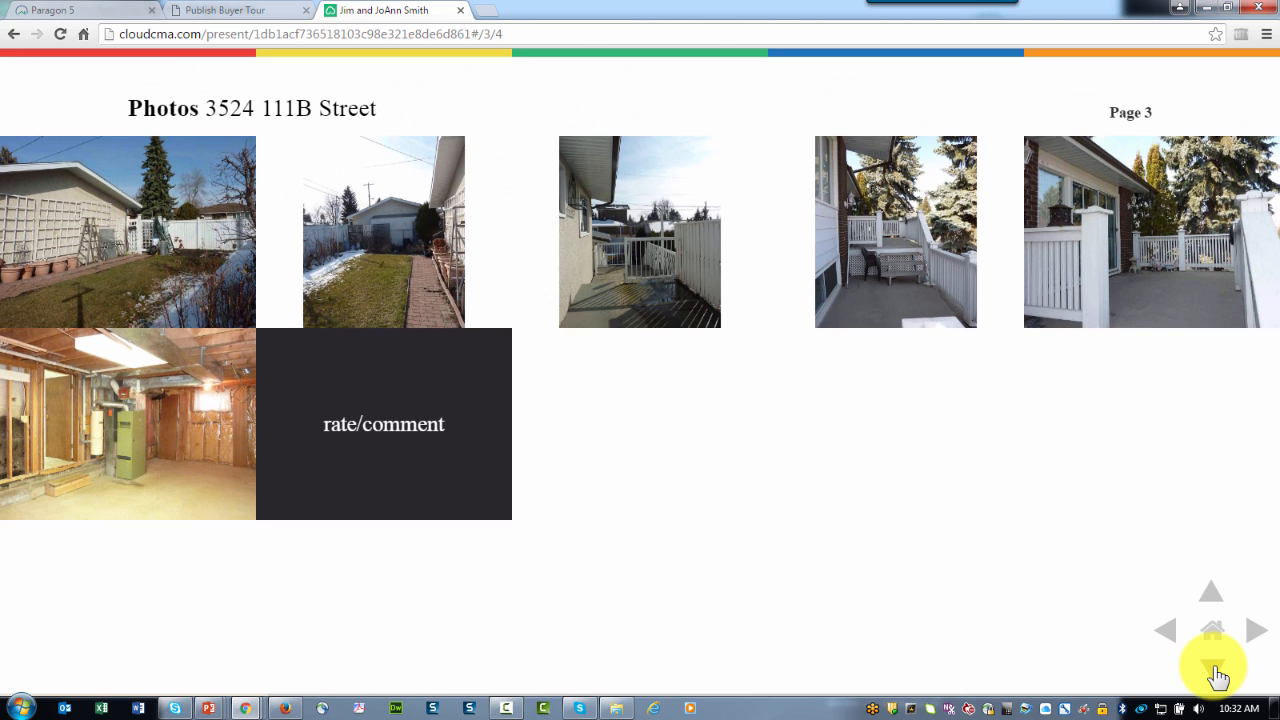
pyautogui.click(1216, 672)
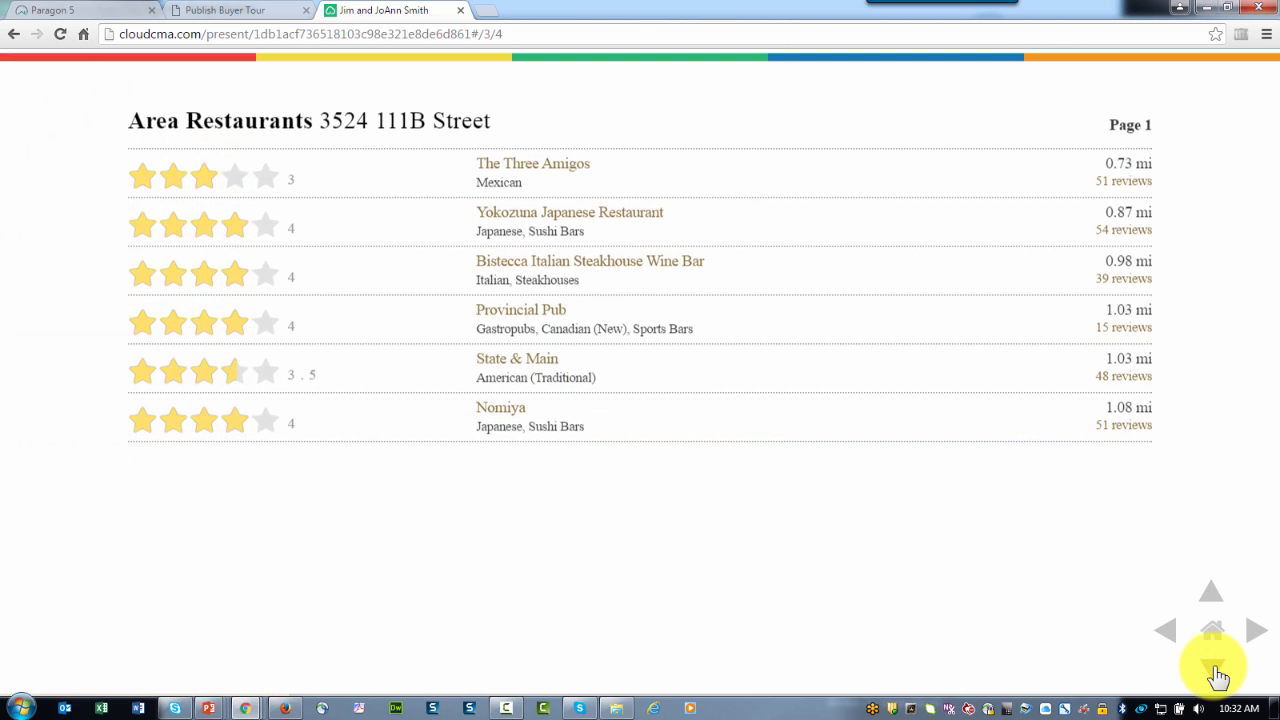
pyautogui.click(1216, 672)
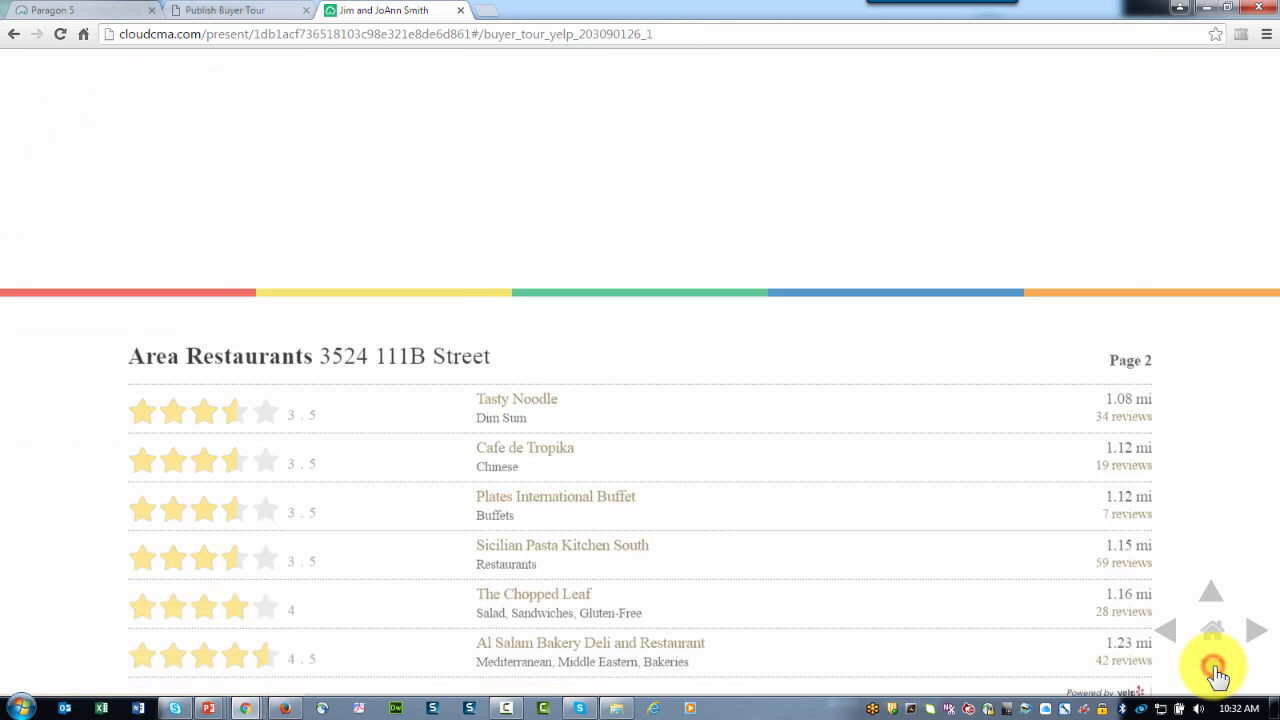
pyautogui.click(1216, 672)
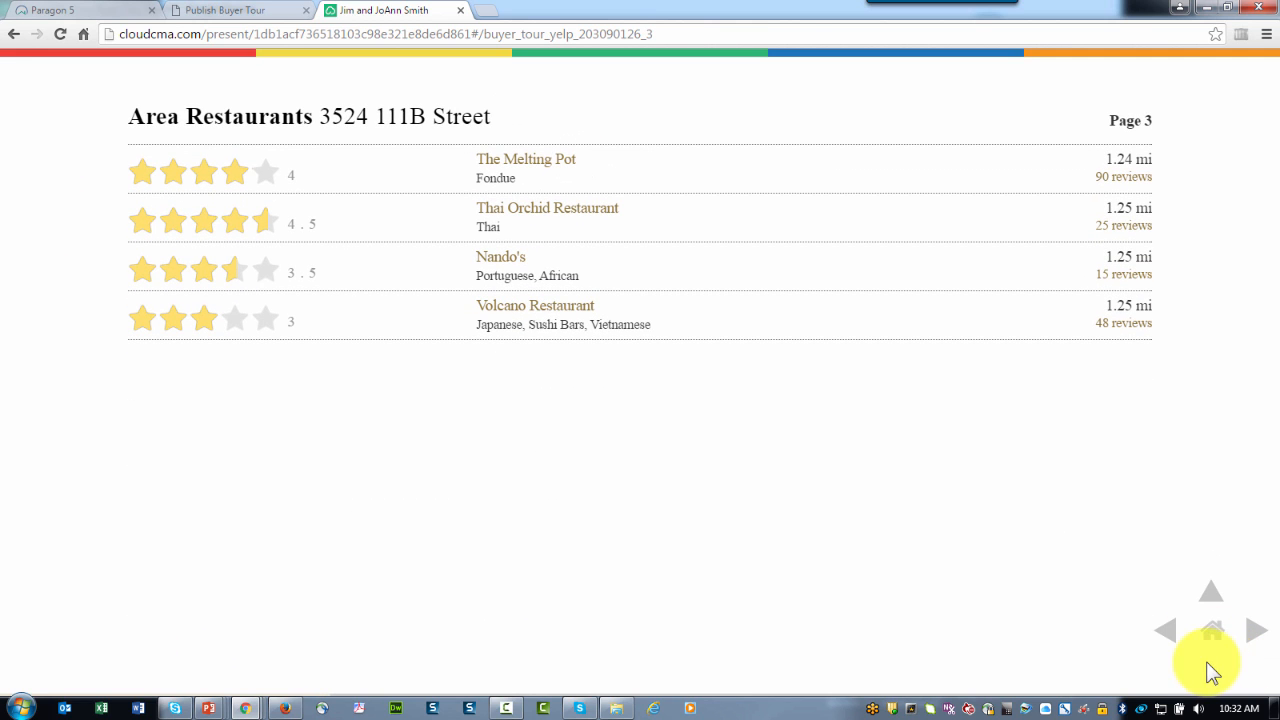
pyautogui.click(1214, 662)
pyautogui.click(1256, 642)
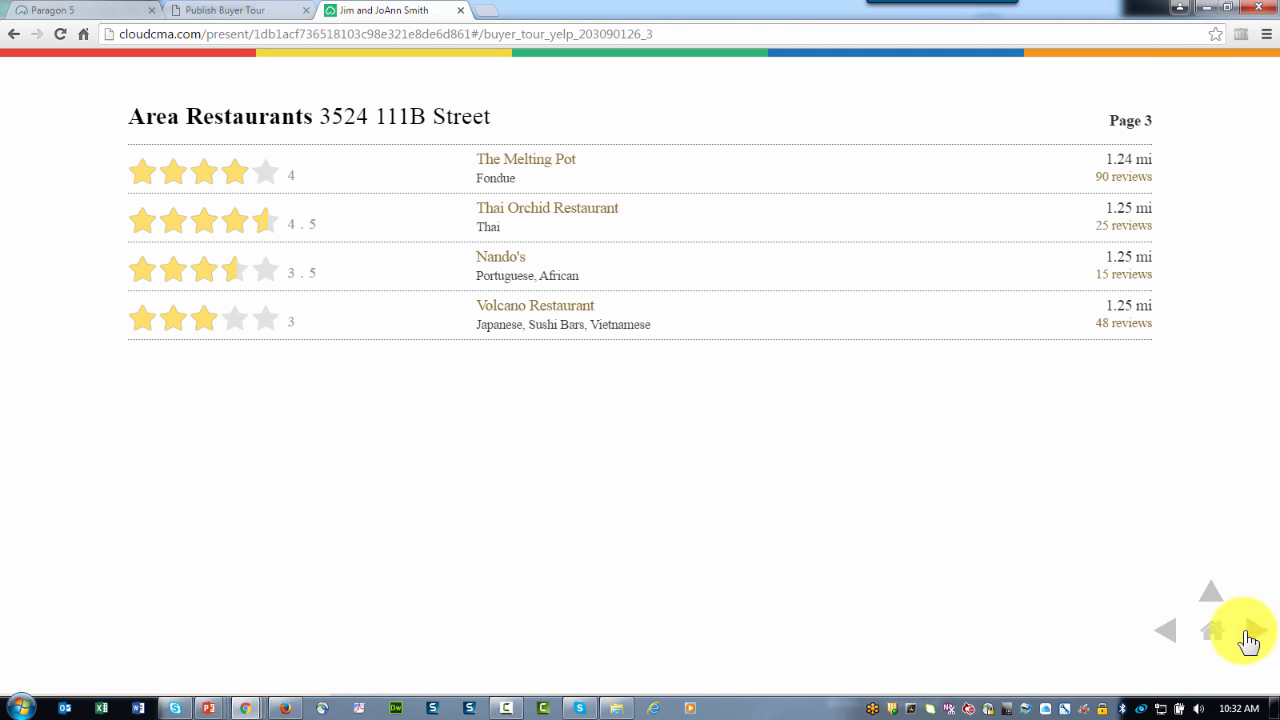
pyautogui.click(1259, 639)
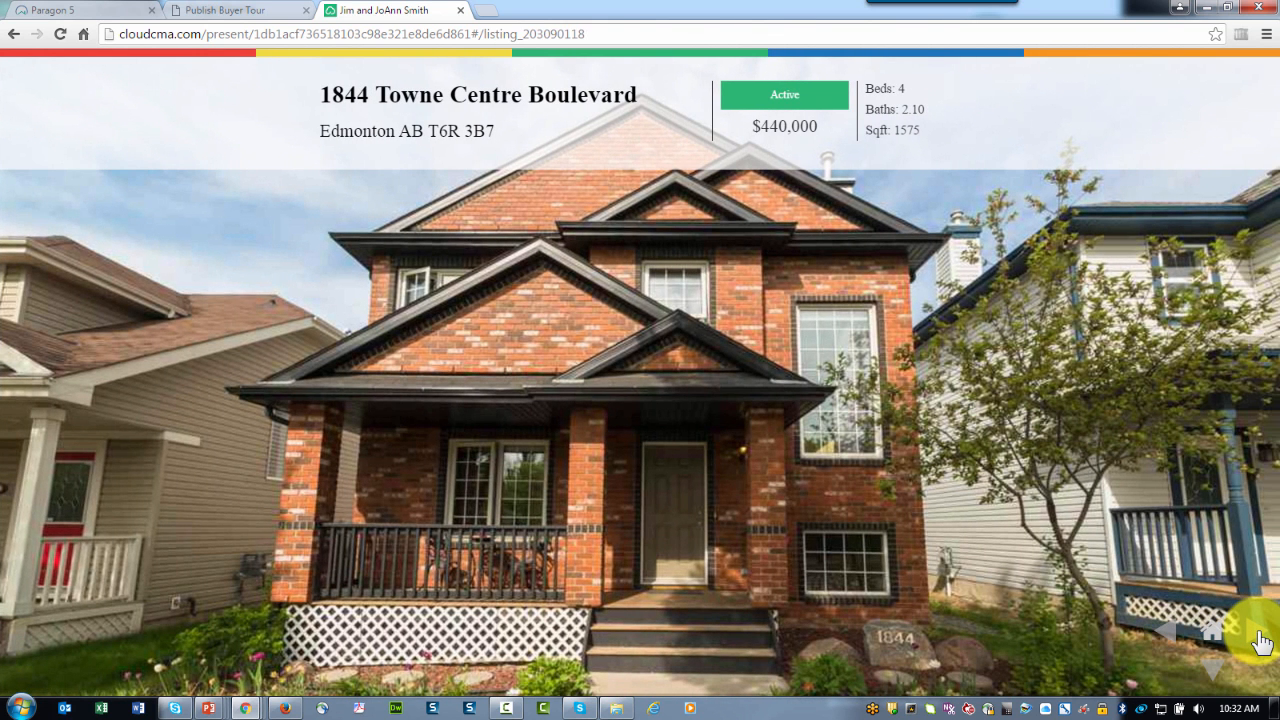
pyautogui.click(1210, 672)
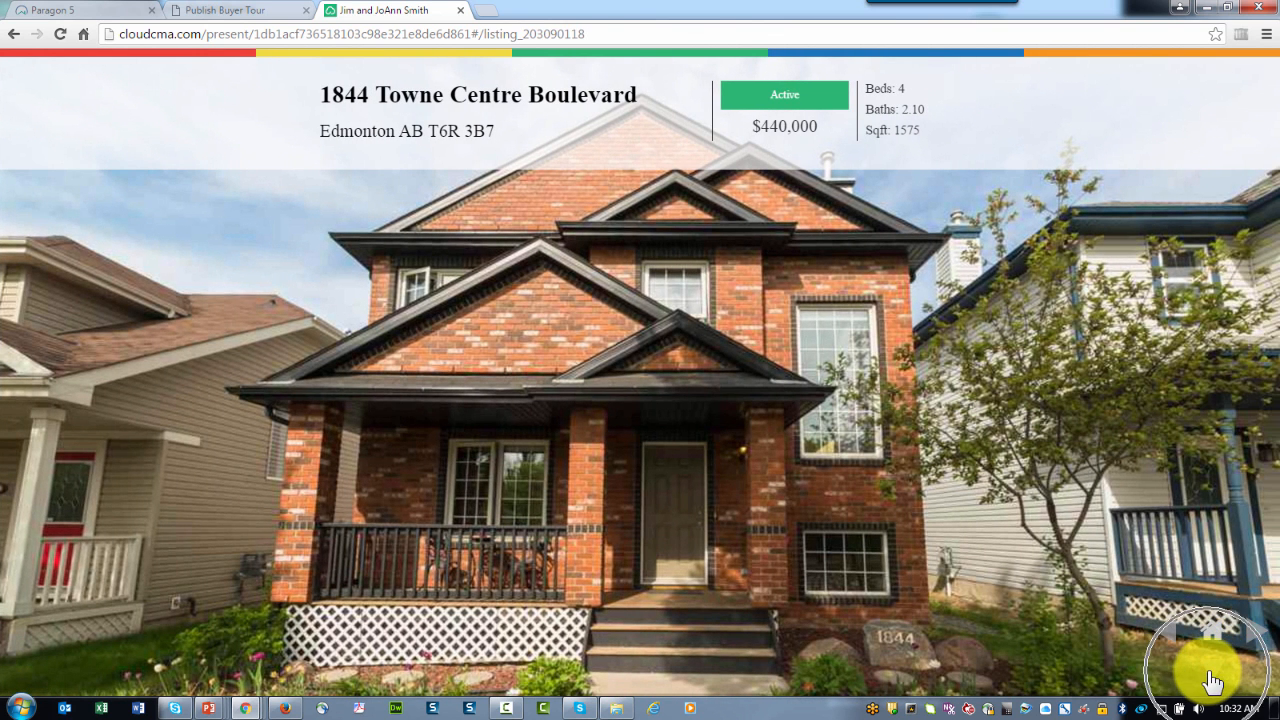
pyautogui.click(1260, 638)
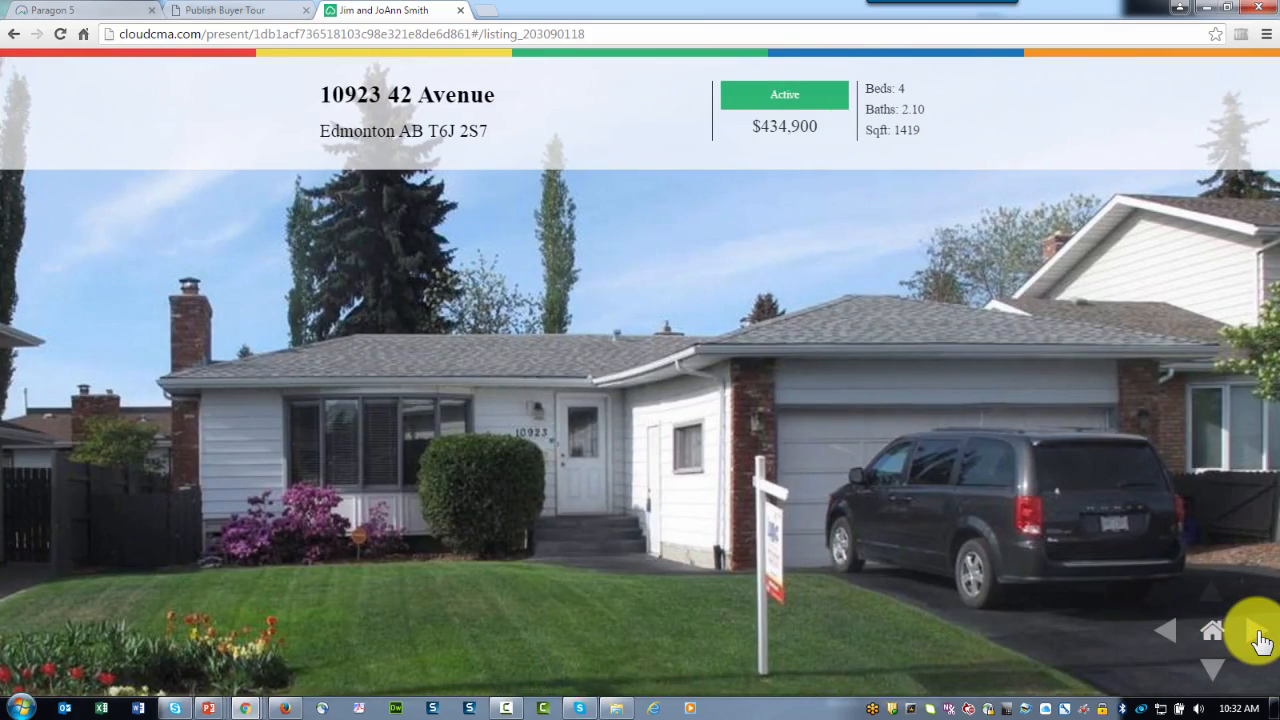
pyautogui.click(1258, 632)
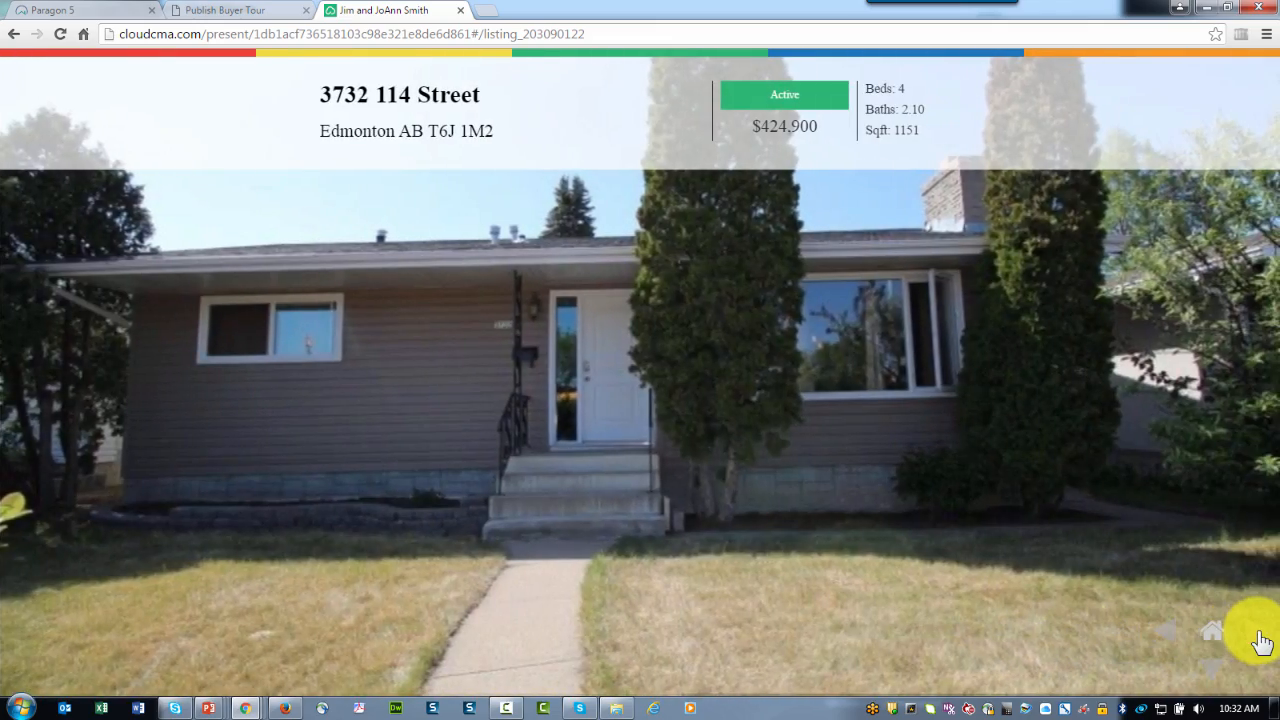
pyautogui.click(1258, 634)
pyautogui.click(1259, 636)
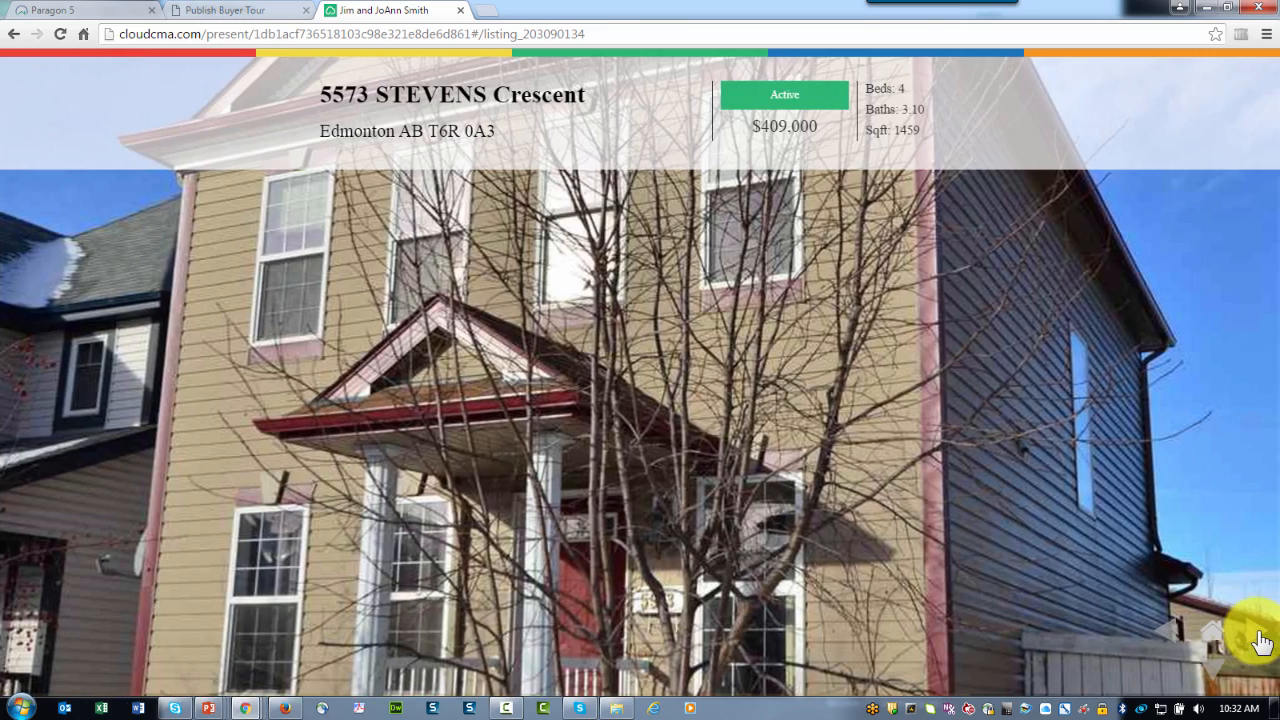
pyautogui.click(1259, 638)
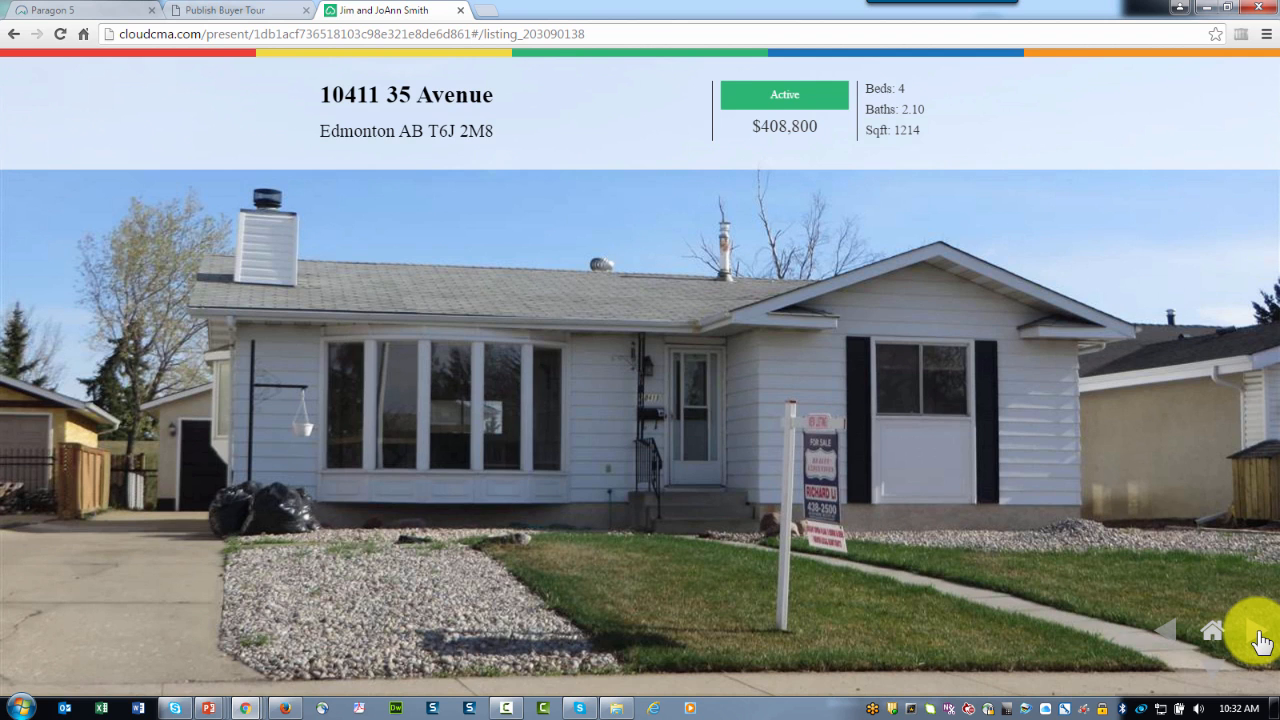
pyautogui.click(1259, 638)
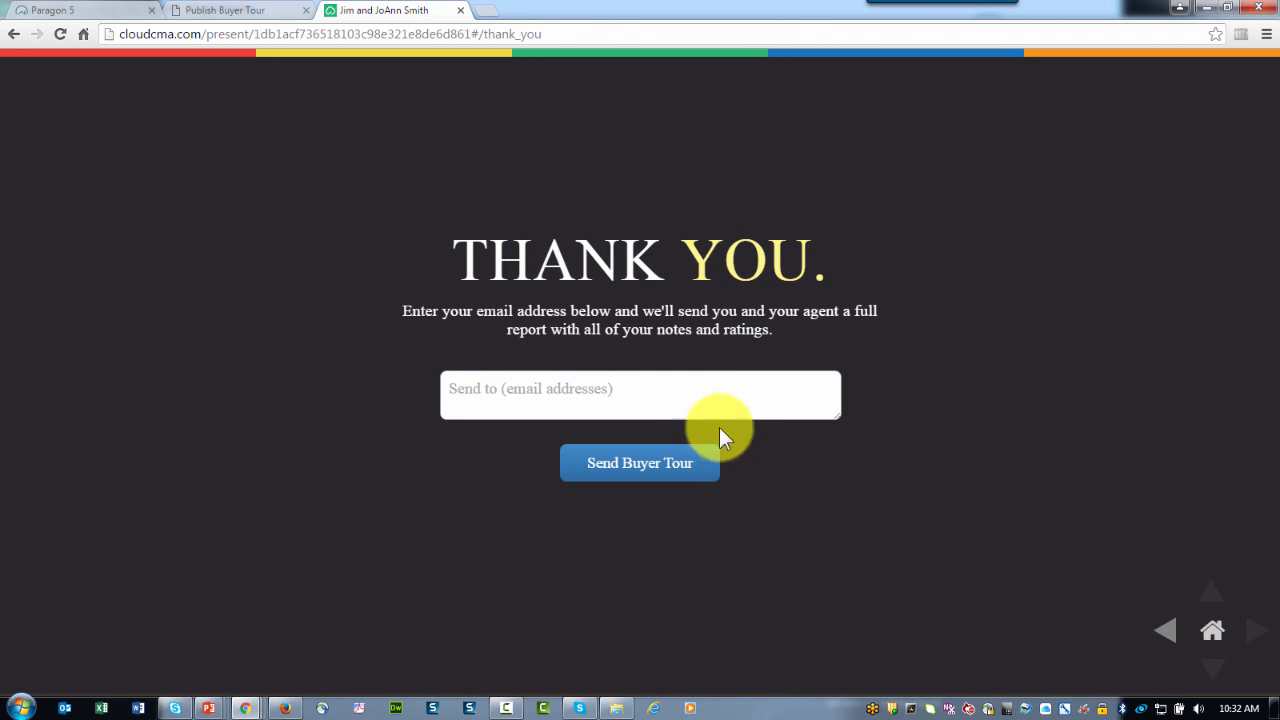
# Step: Send the notes-and-ratings report from the Thank You page's email field
pyautogui.click(488, 388)
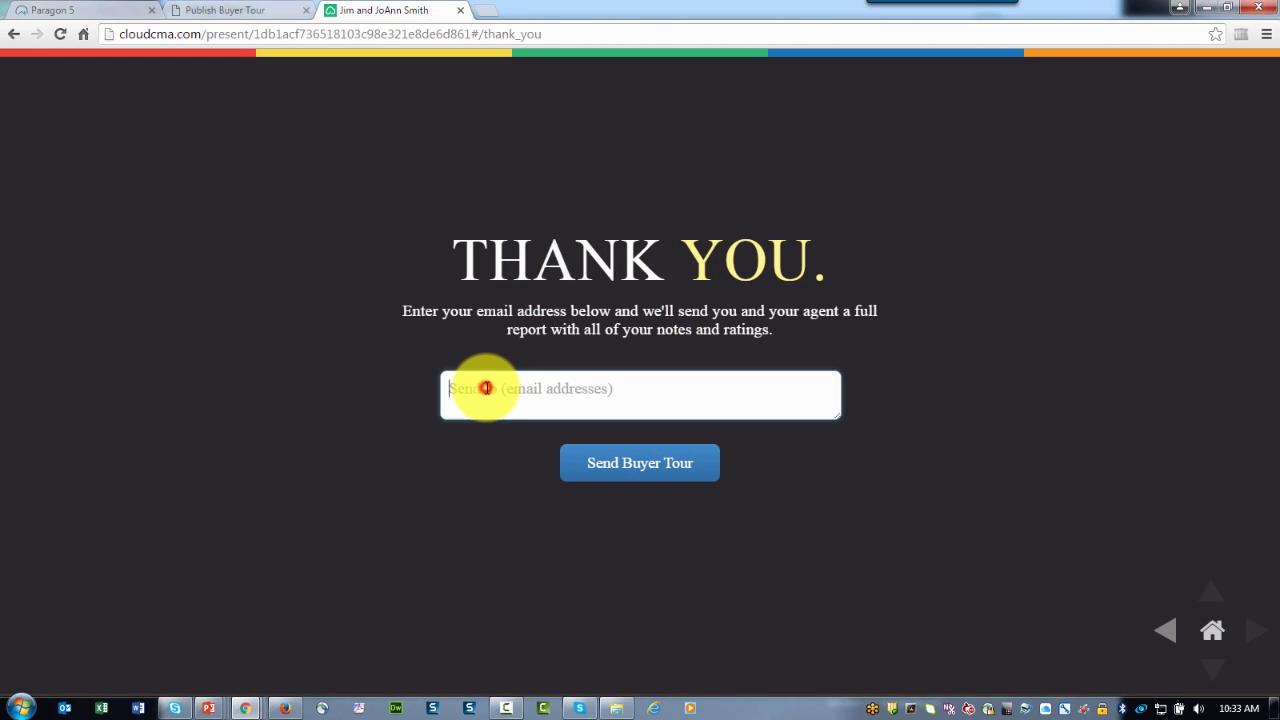
pyautogui.click(617, 470)
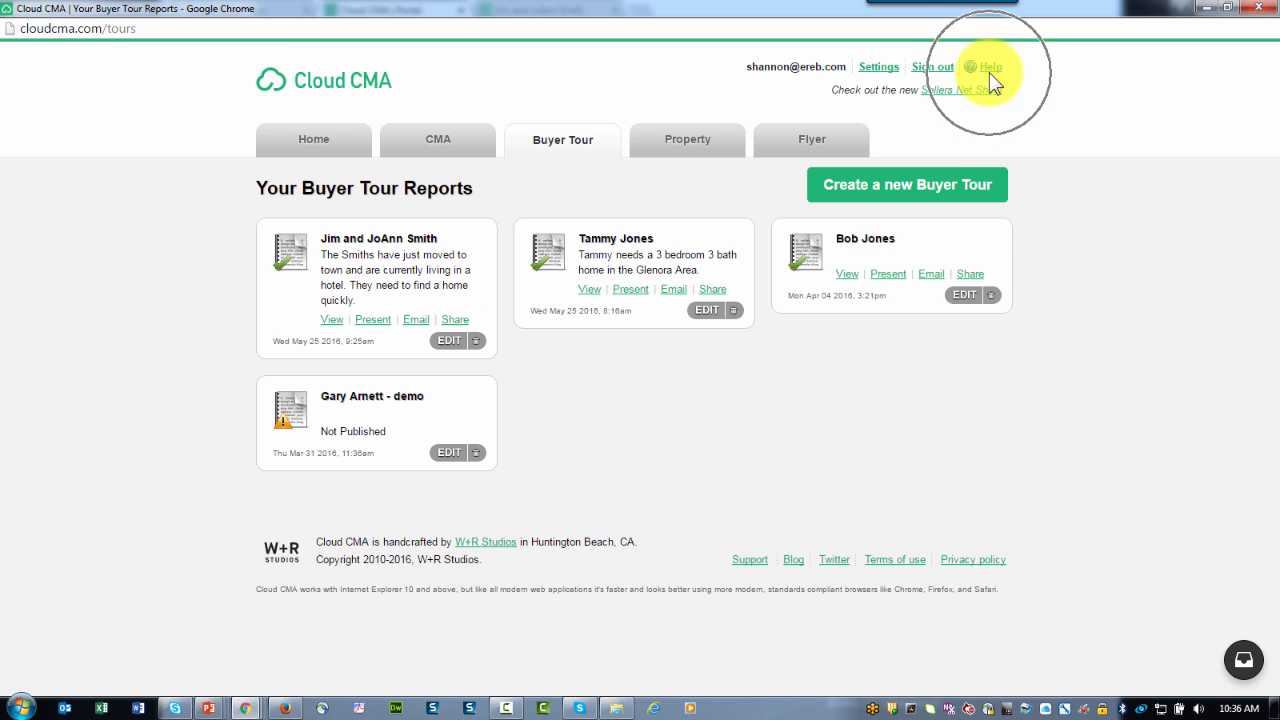
# Step: Open the Support Center via Help and browse to the Getting Started Videos list
pyautogui.click(991, 69)
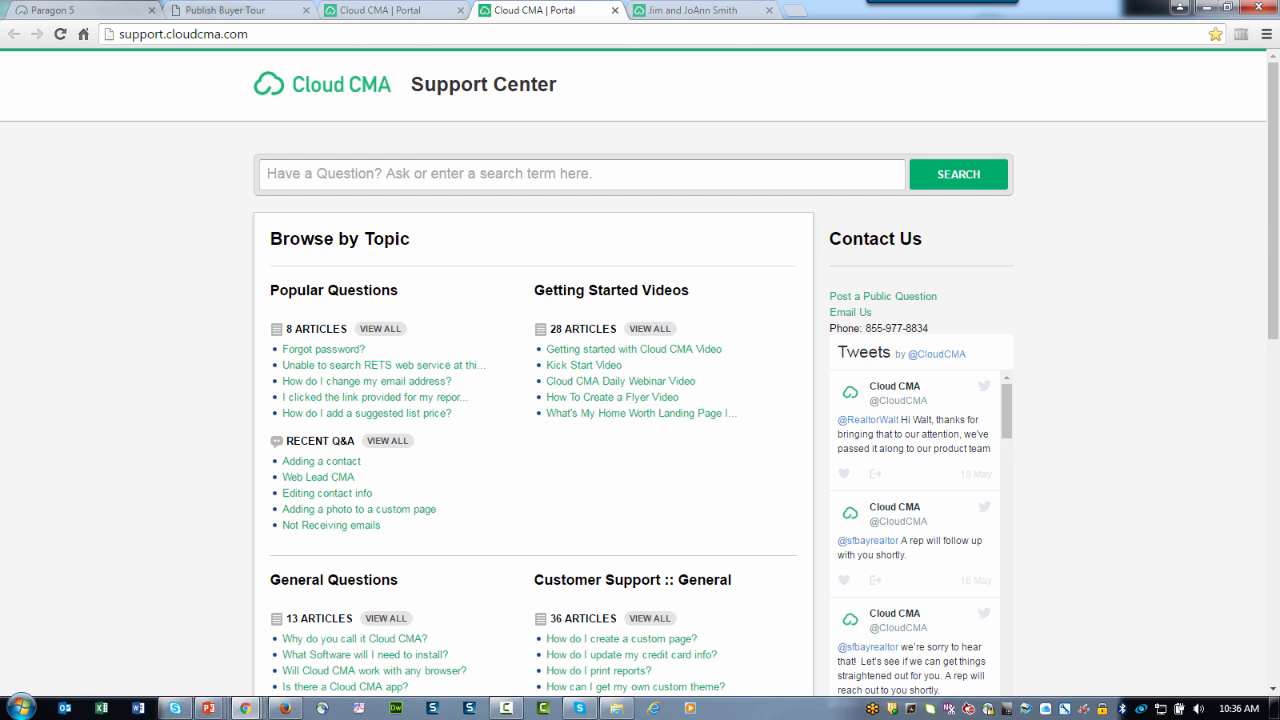
pyautogui.scroll(-3, 640, 400)
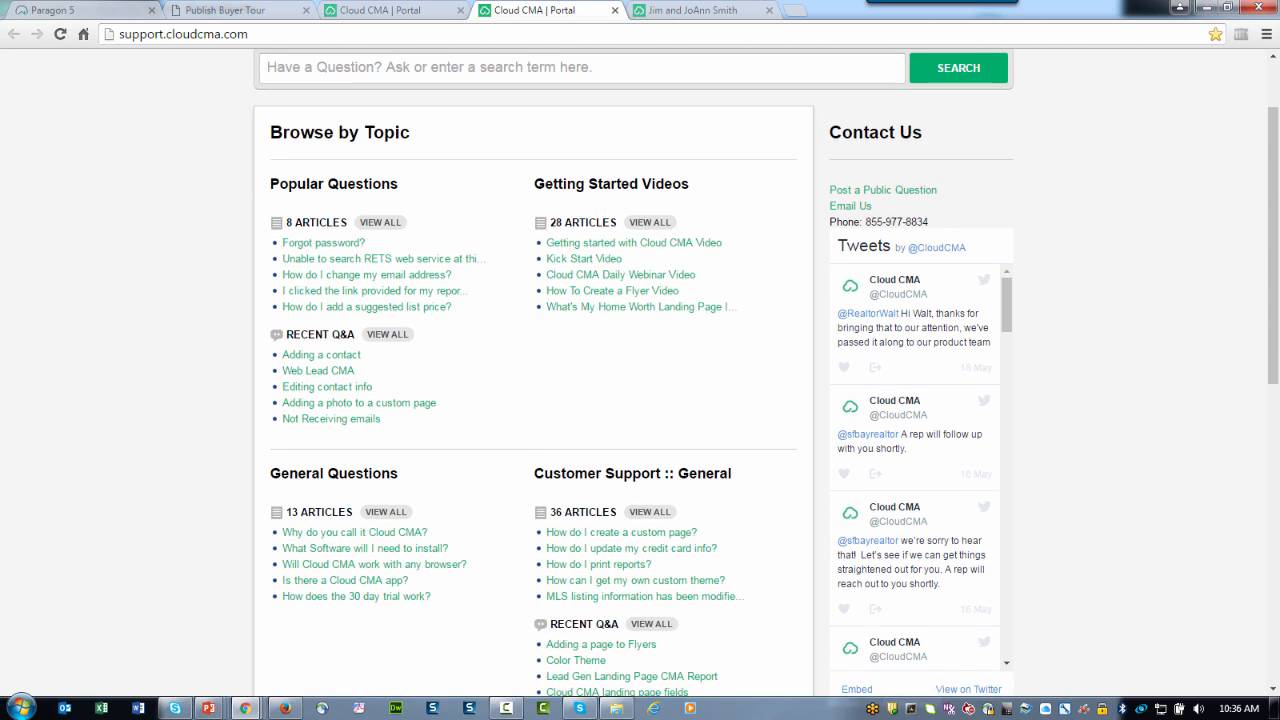
pyautogui.scroll(-4, 640, 400)
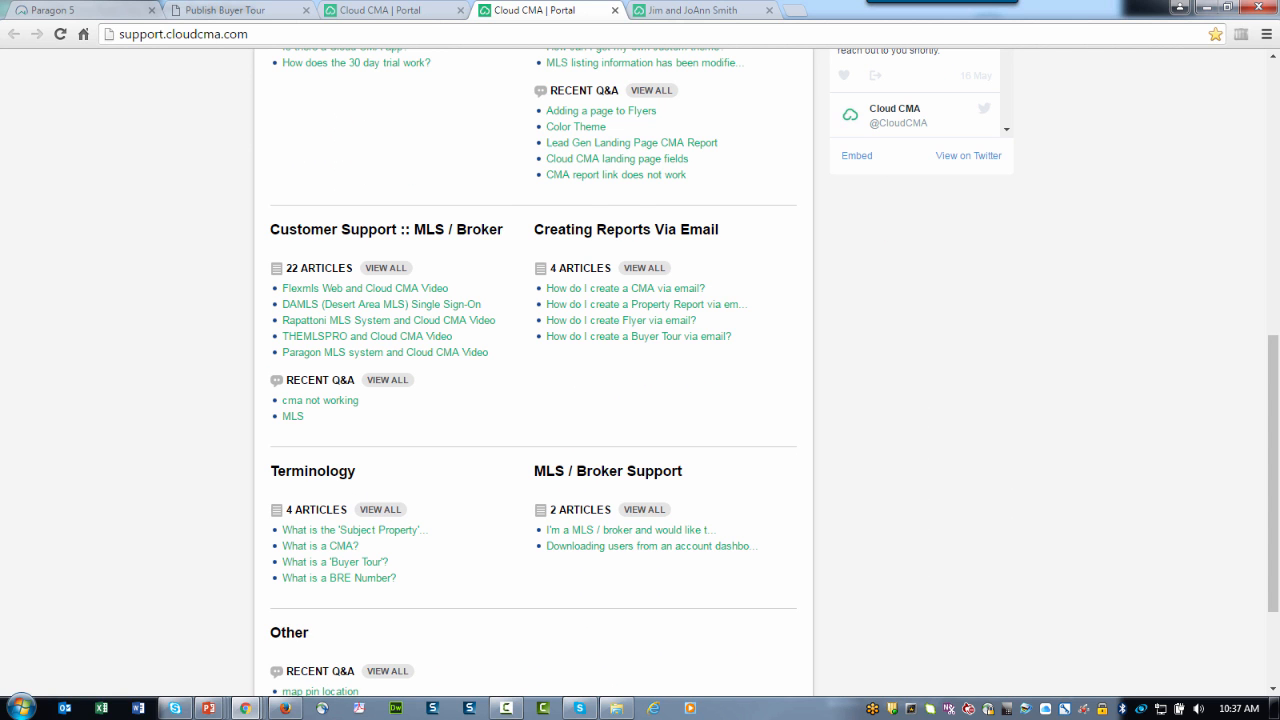
pyautogui.scroll(7, 640, 400)
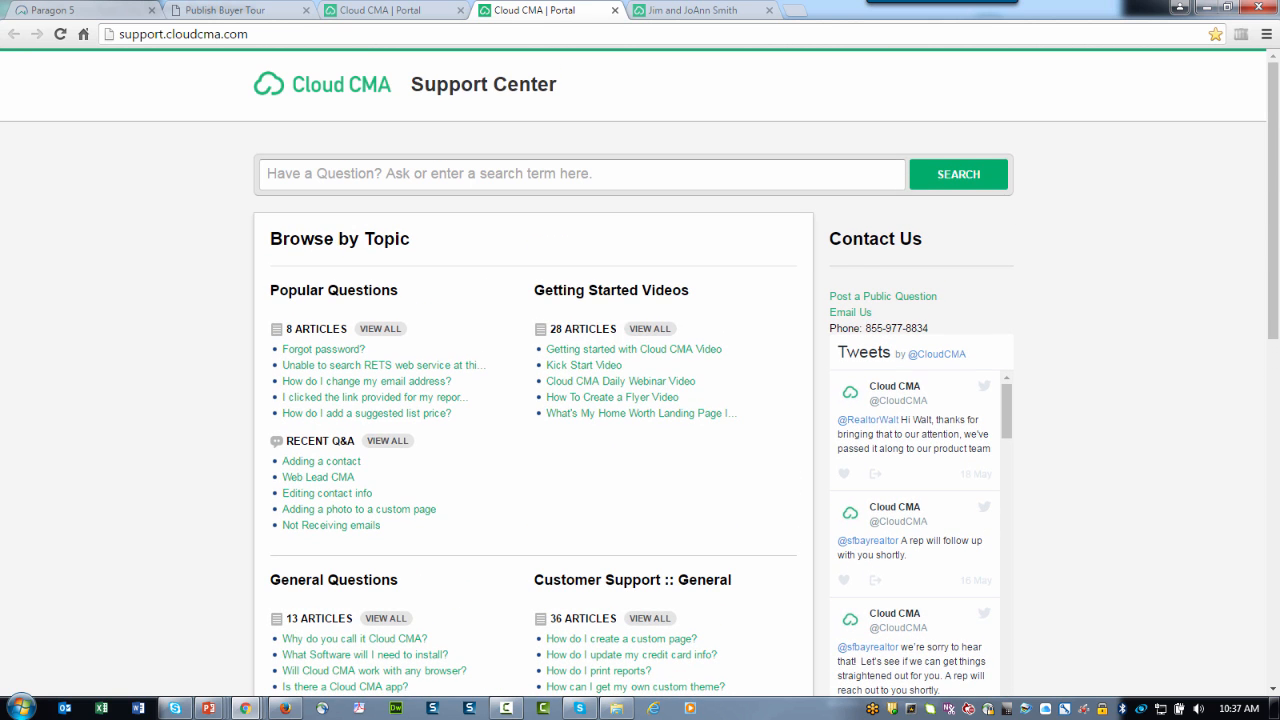
pyautogui.click(634, 330)
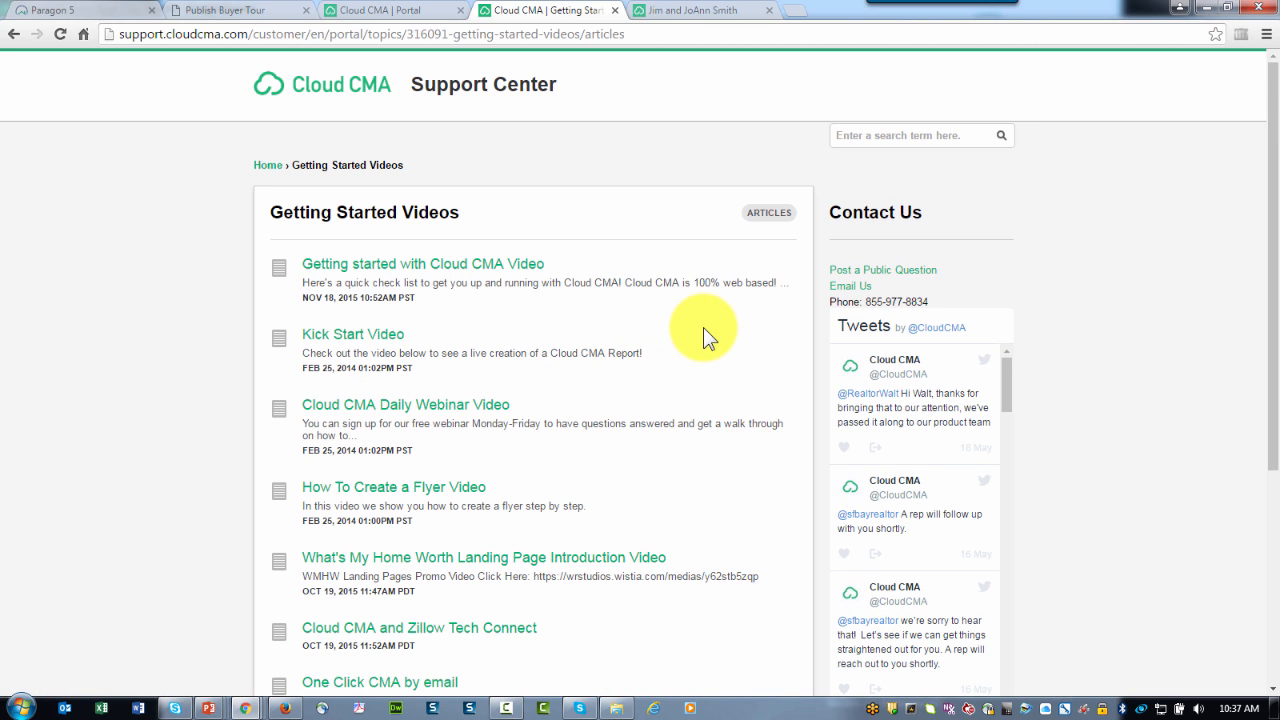
# Step: Page through the Getting Started Videos list to pages 2 and 3
pyautogui.scroll(-3, 703, 327)
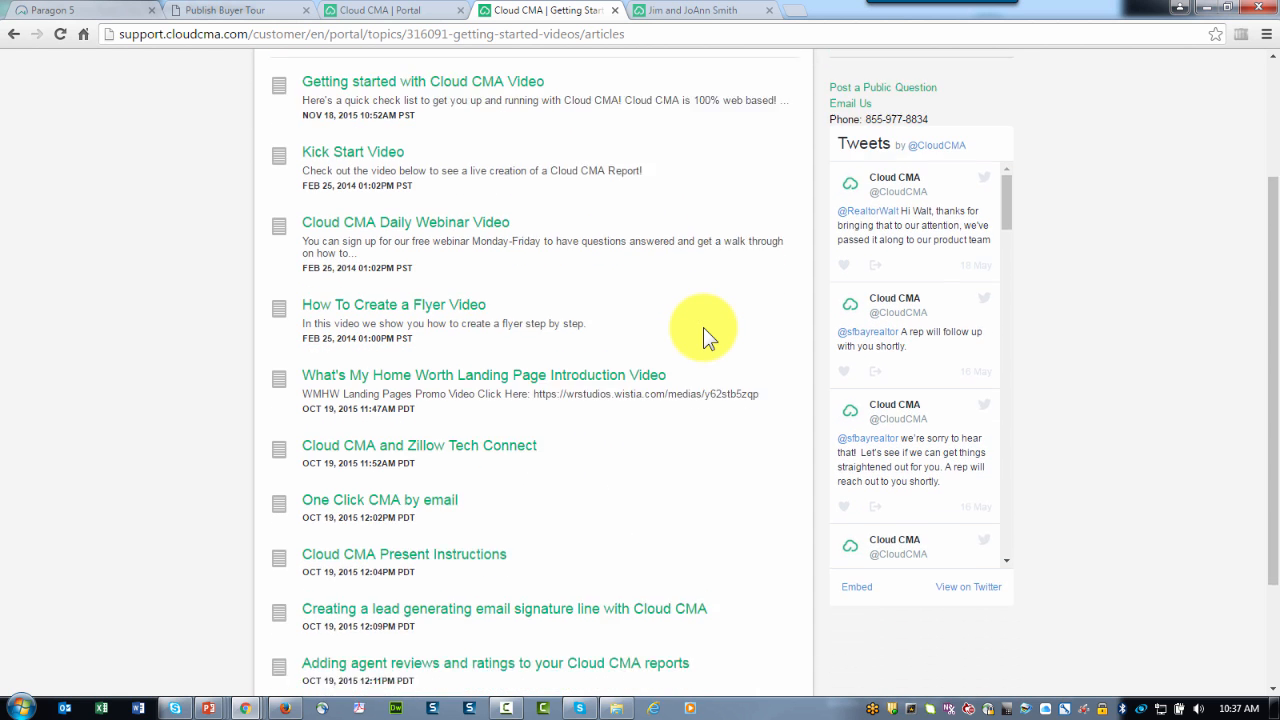
pyautogui.scroll(-2, 703, 327)
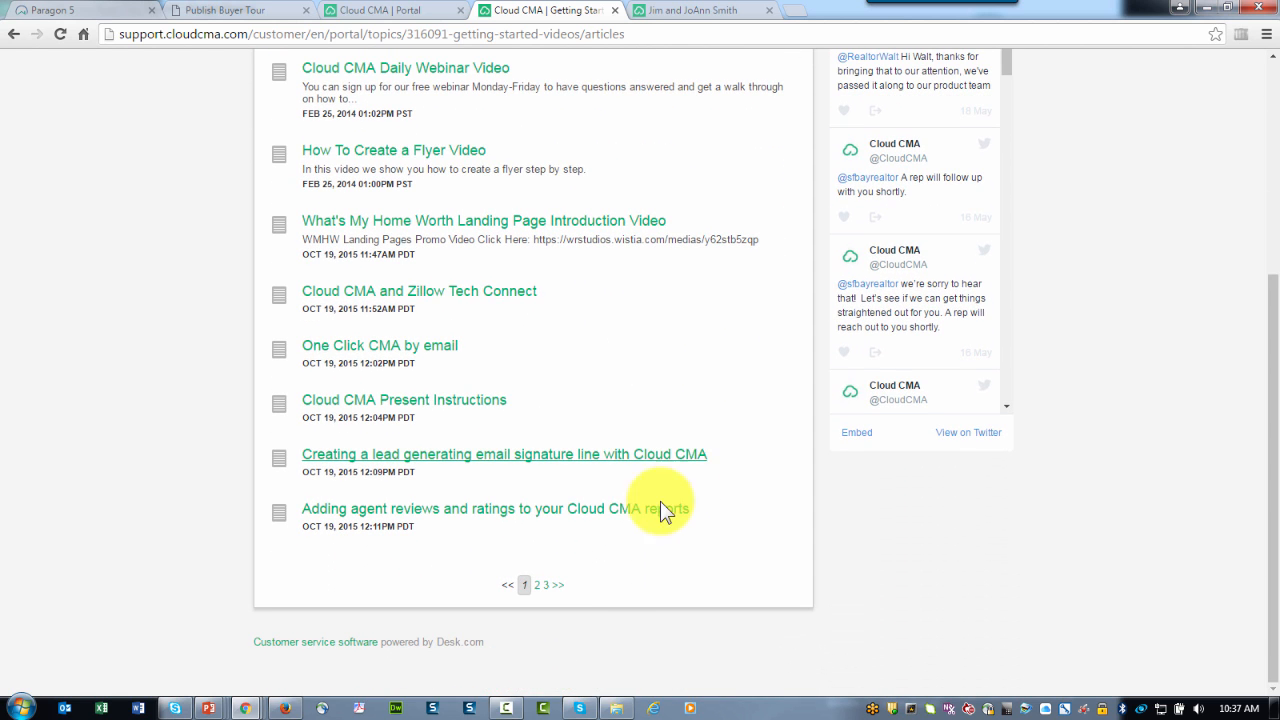
pyautogui.click(537, 584)
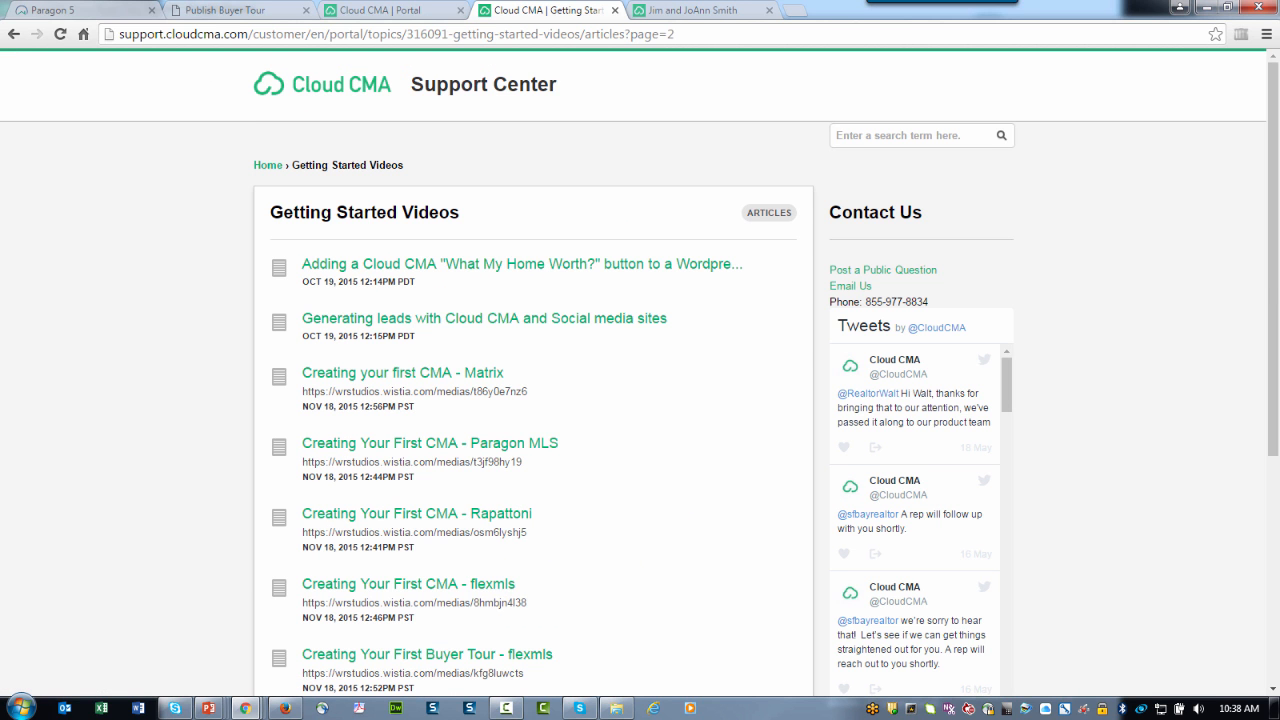
pyautogui.scroll(-3, 437, 300)
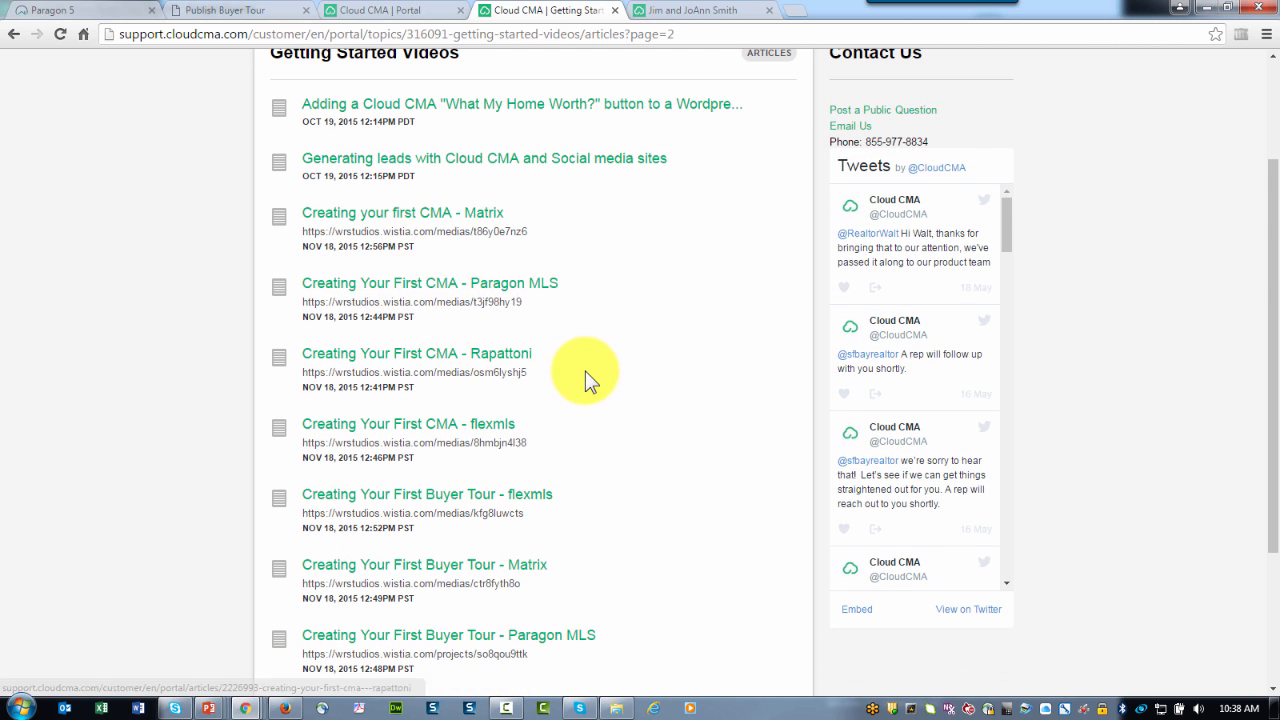
pyautogui.scroll(-2, 586, 380)
pyautogui.scroll(-2, 610, 410)
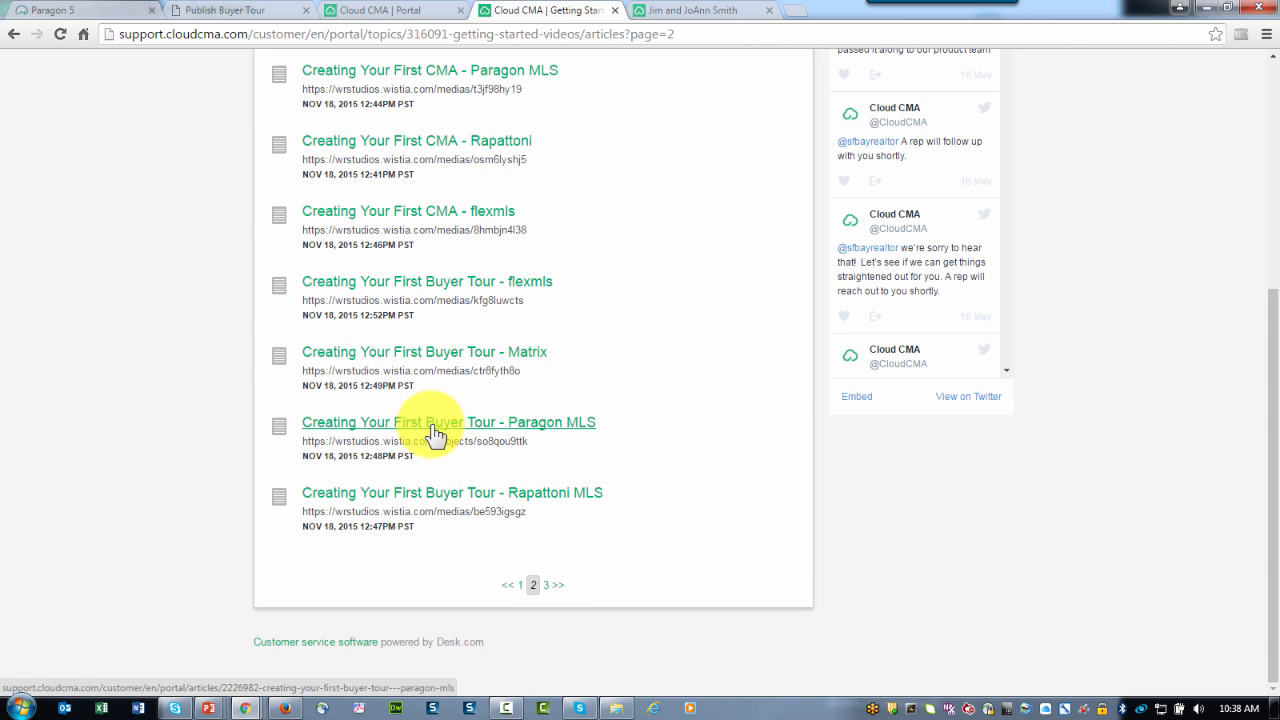
pyautogui.click(546, 585)
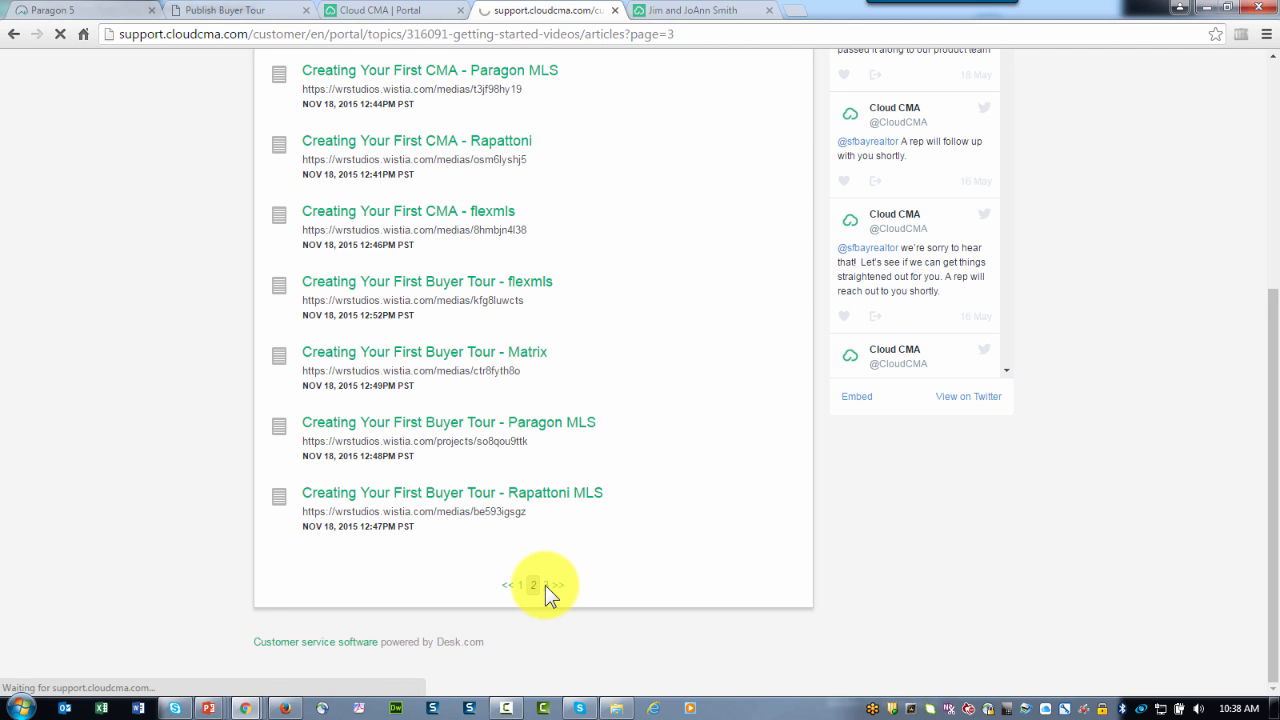
# Step: Open the Paragon MLS flyer and property report tutorial articles
pyautogui.scroll(-1, 628, 444)
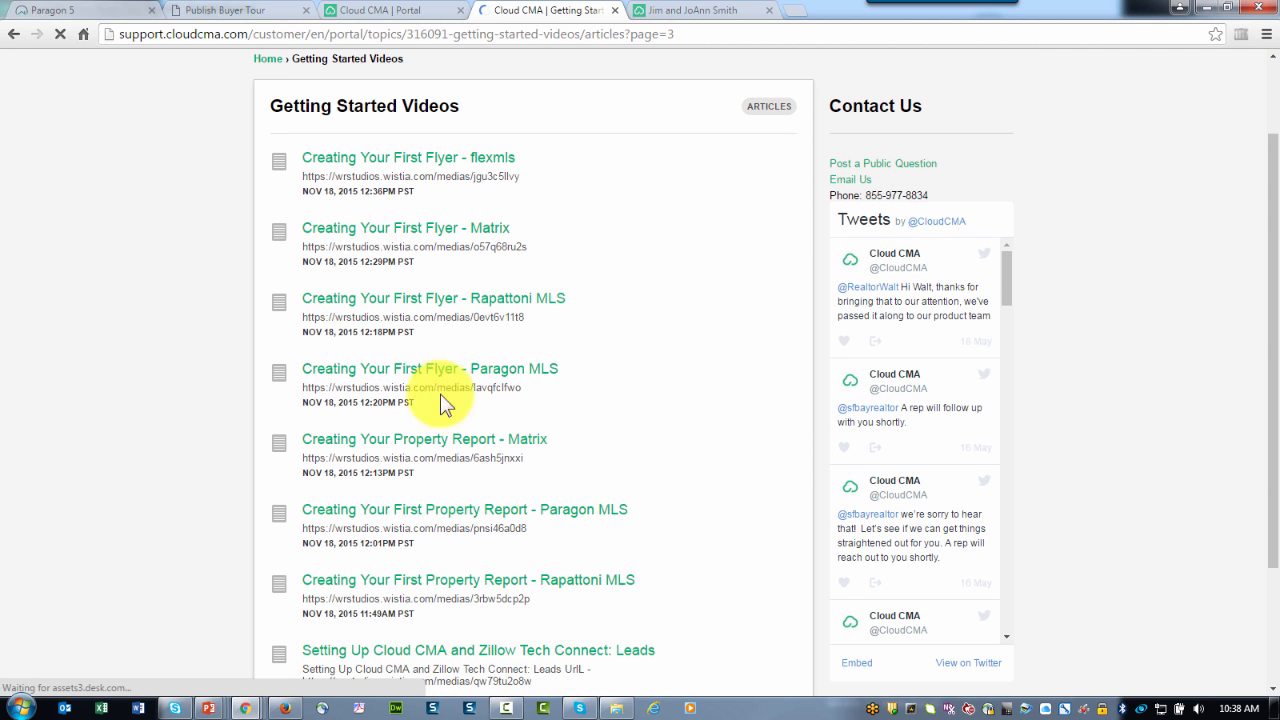
pyautogui.click(400, 380)
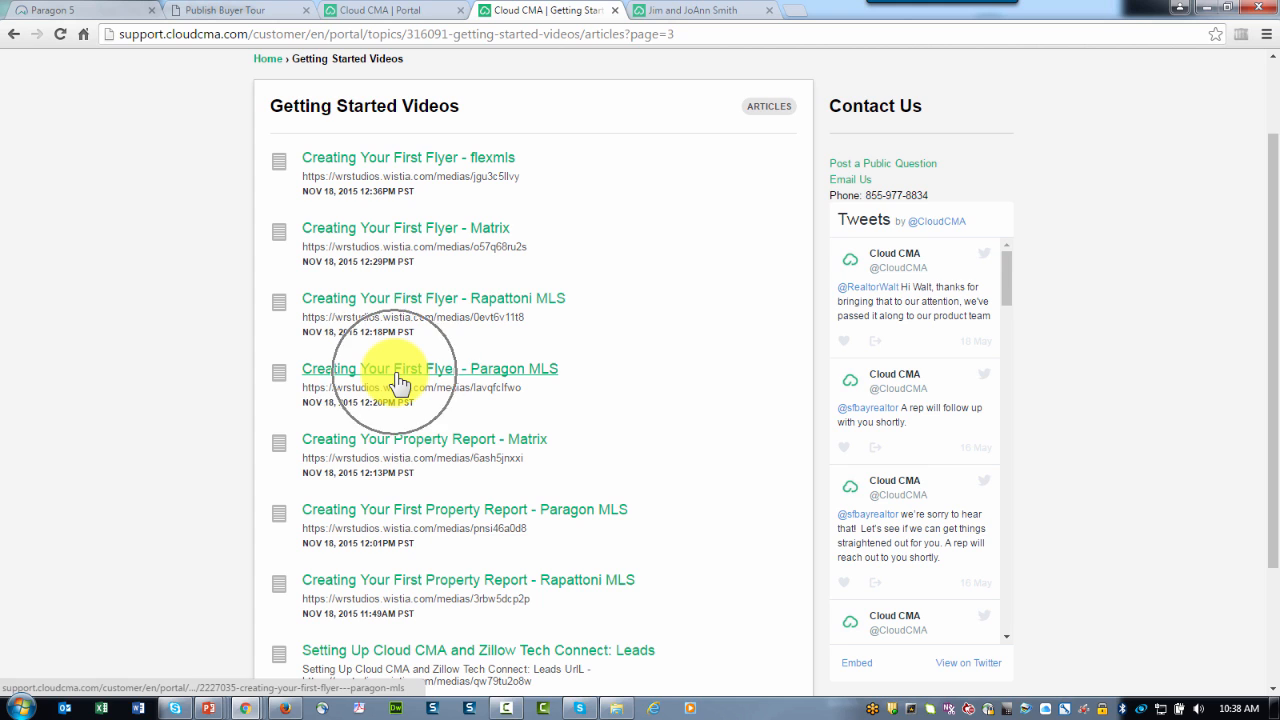
pyautogui.click(423, 522)
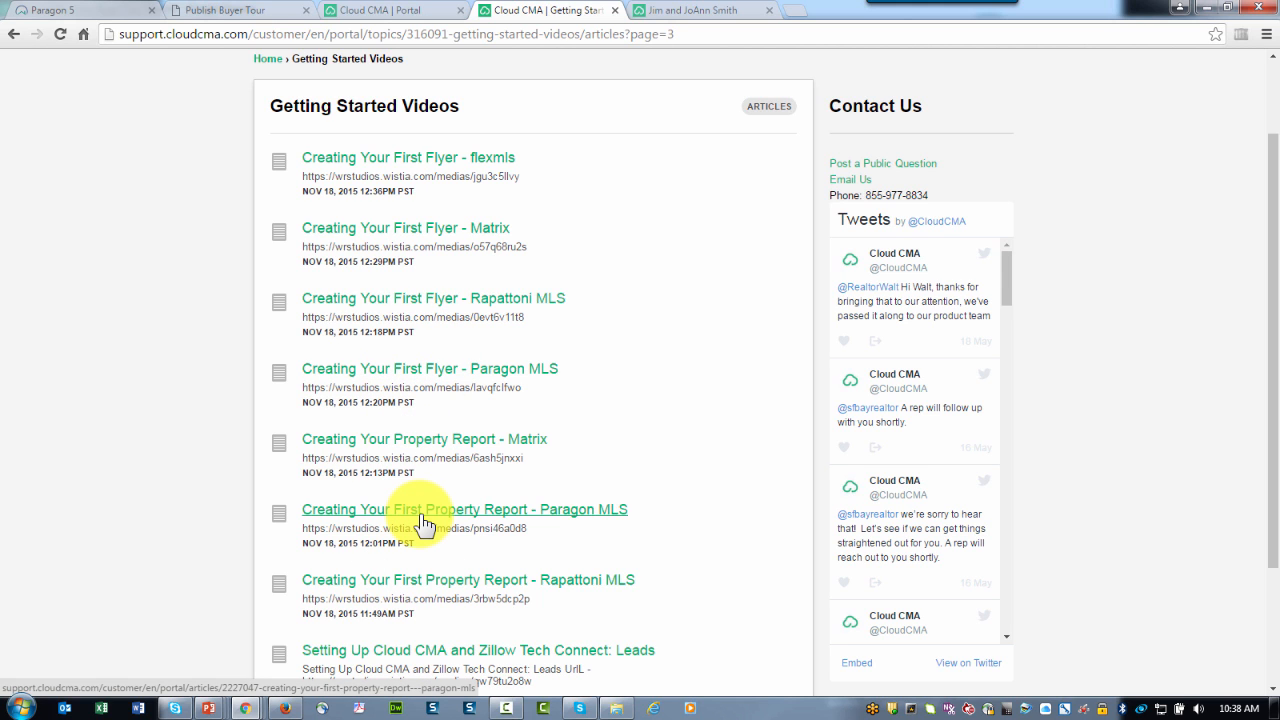